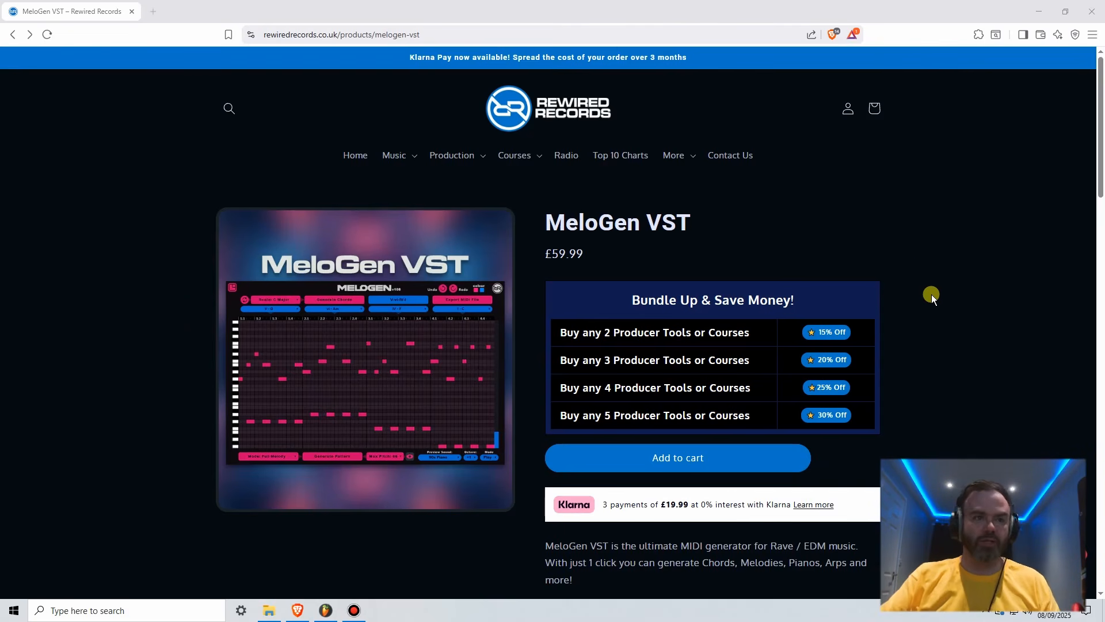
Step: Read the MeloGen VST product page's main features, including unlimited melodies, set scale and MIDI routing, and look over its walkthrough and example videos
scroll(961, 245, down, 2)
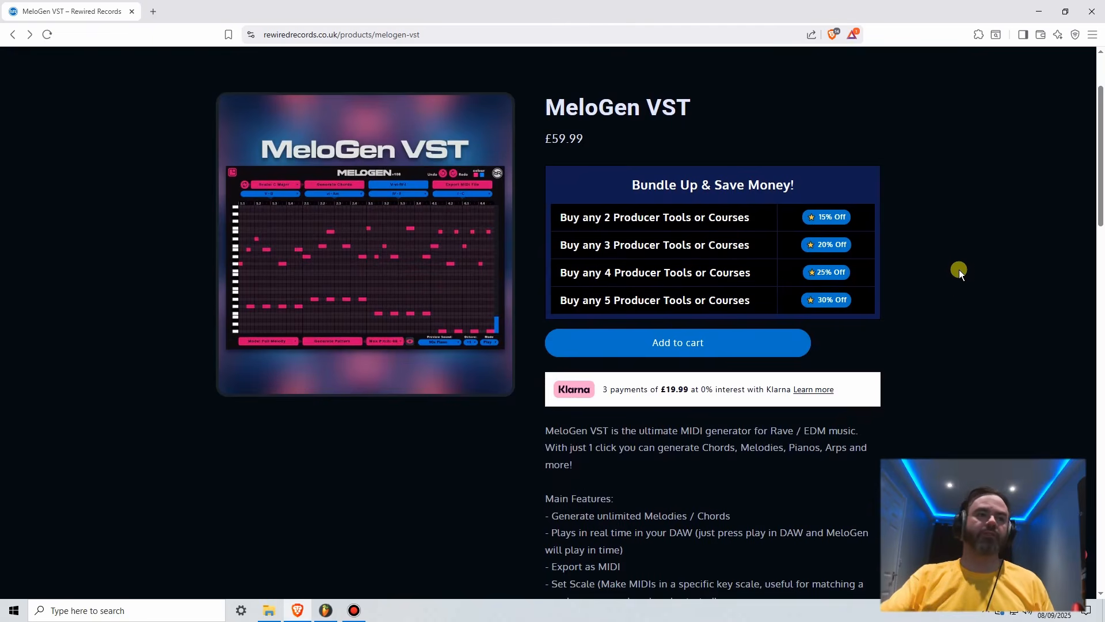
scroll(955, 288, down, 4)
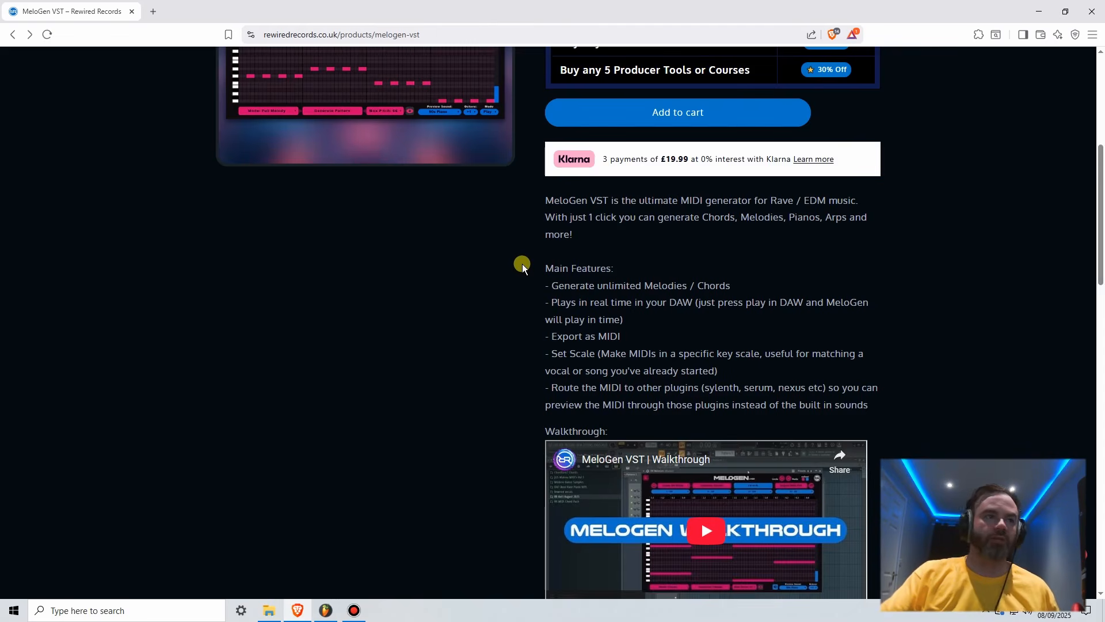
scroll(523, 264, down, 1)
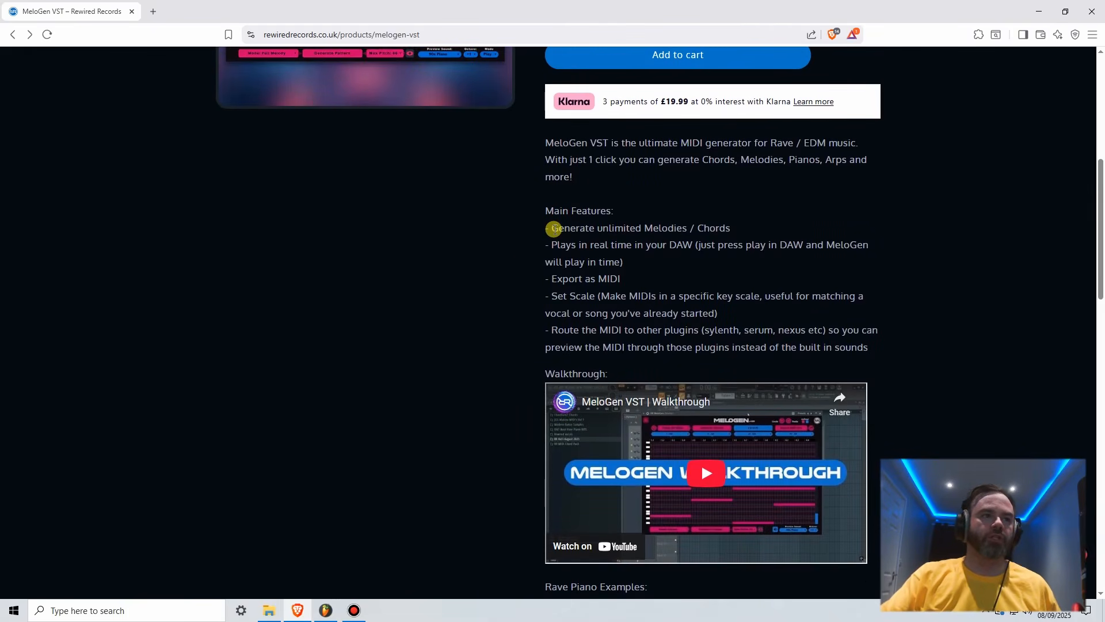
drag(554, 229, 760, 223)
click(580, 252)
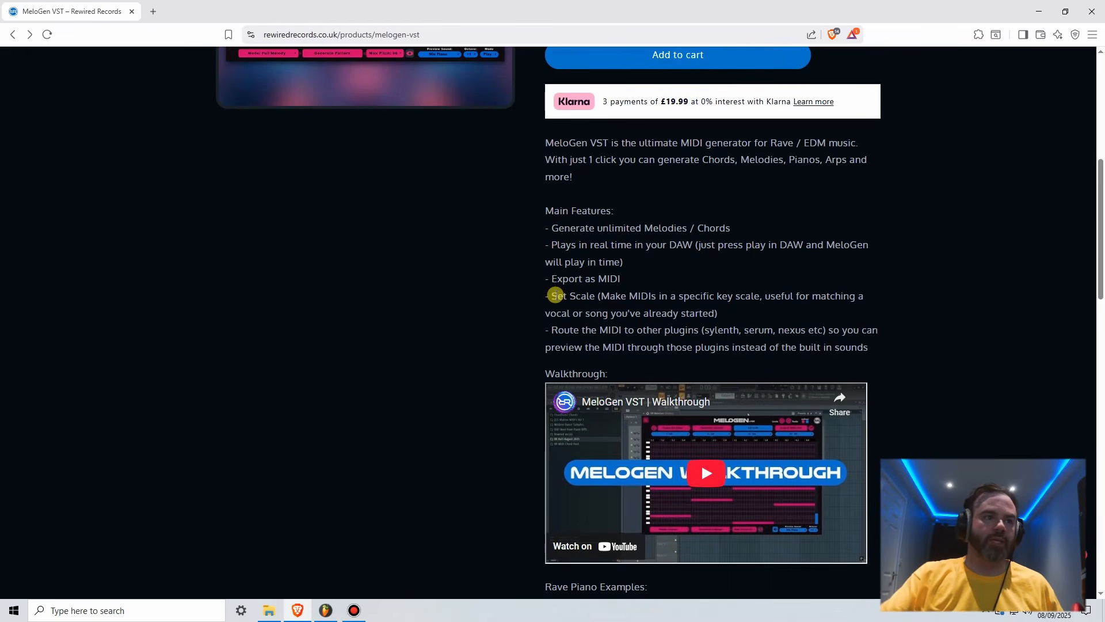
drag(553, 296, 676, 322)
click(547, 329)
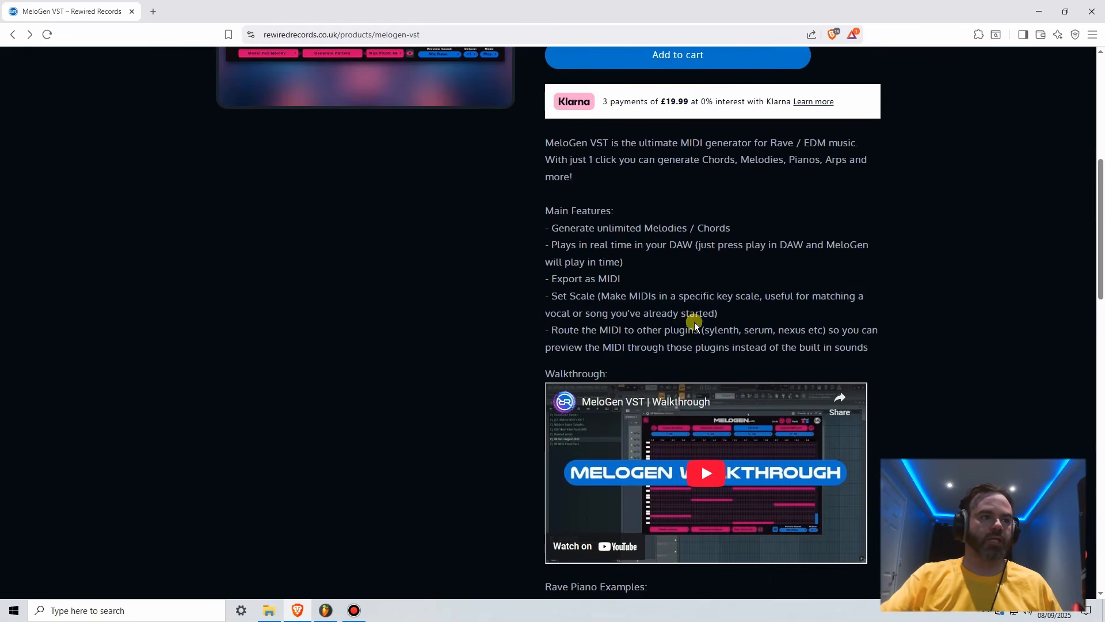
drag(553, 330, 894, 355)
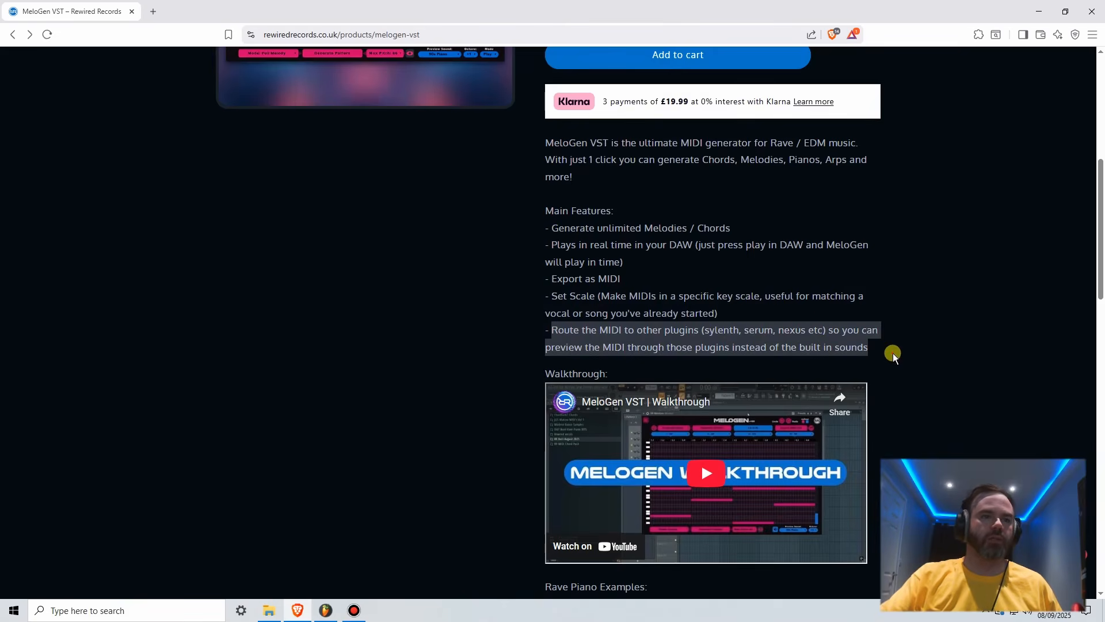
click(894, 355)
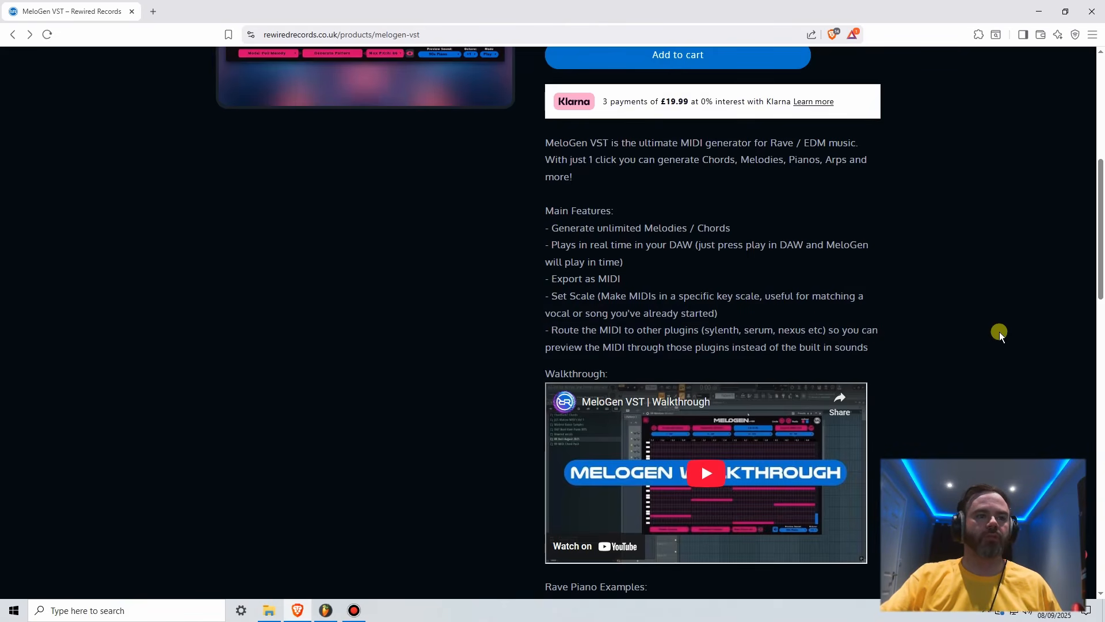
scroll(492, 271, down, 5)
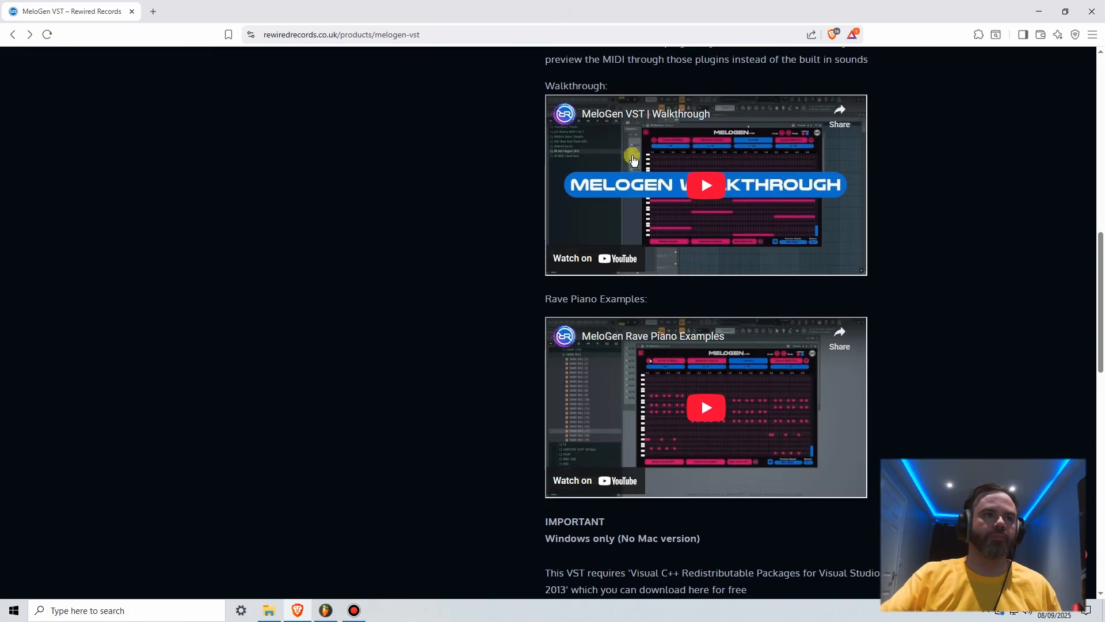
scroll(450, 328, up, 2)
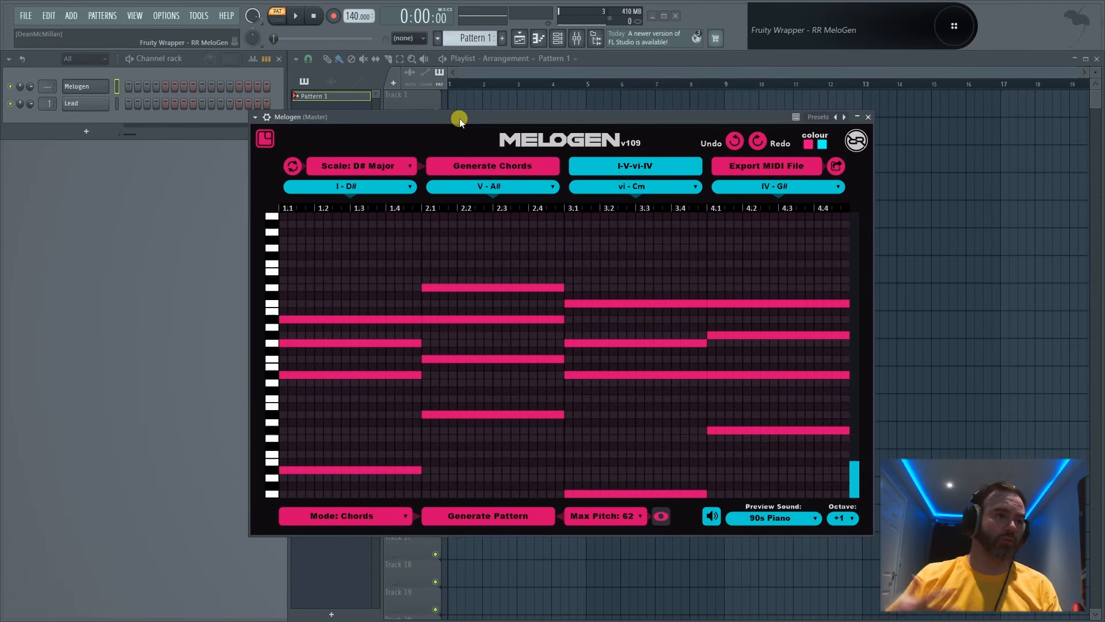
Step: Switch to FL Studio and play back the D# Major I-V-vi-IV chord pattern in the Melogen plugin for a moment
click(295, 17)
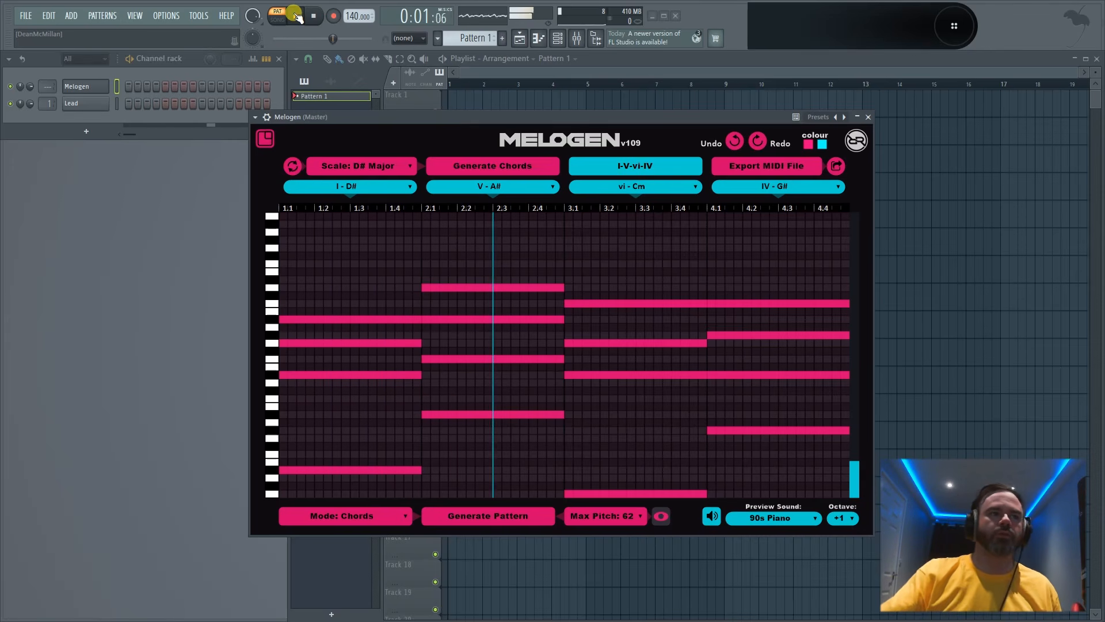
click(295, 17)
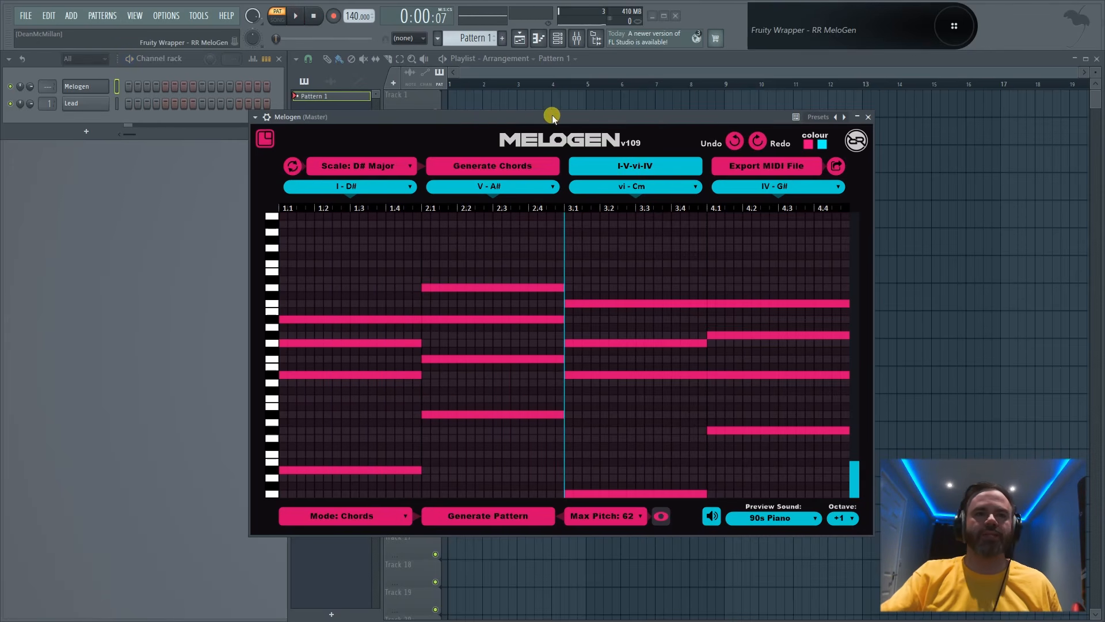
drag(552, 115, 555, 117)
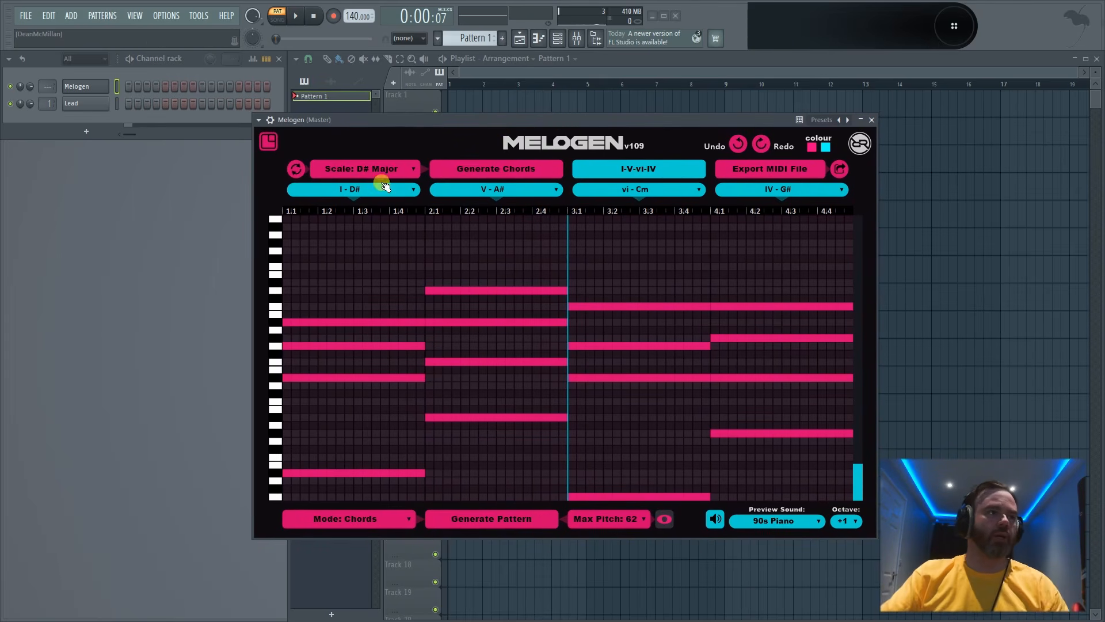
Step: Examine the scale options, the chord choices for the second, third and fourth bars, and the pattern modes in Melogen
click(416, 169)
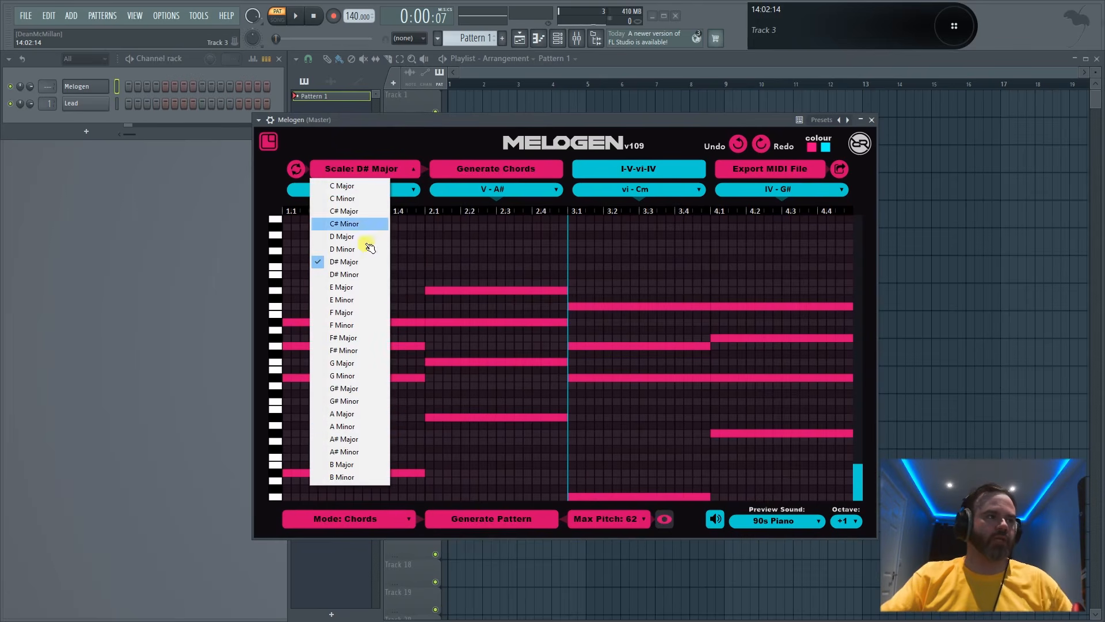
click(444, 141)
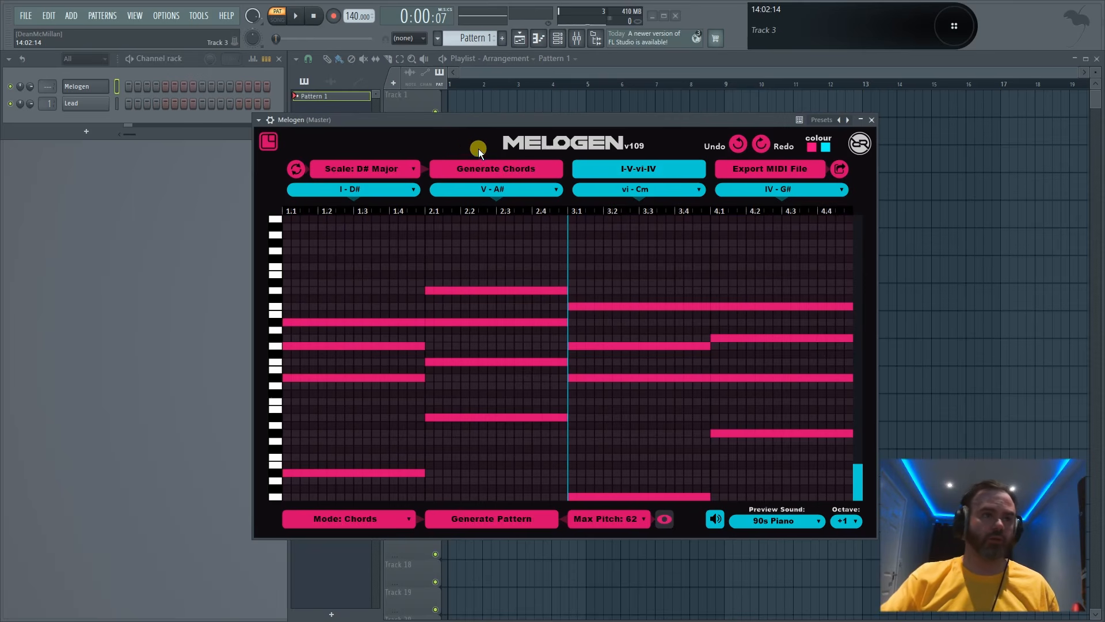
click(462, 191)
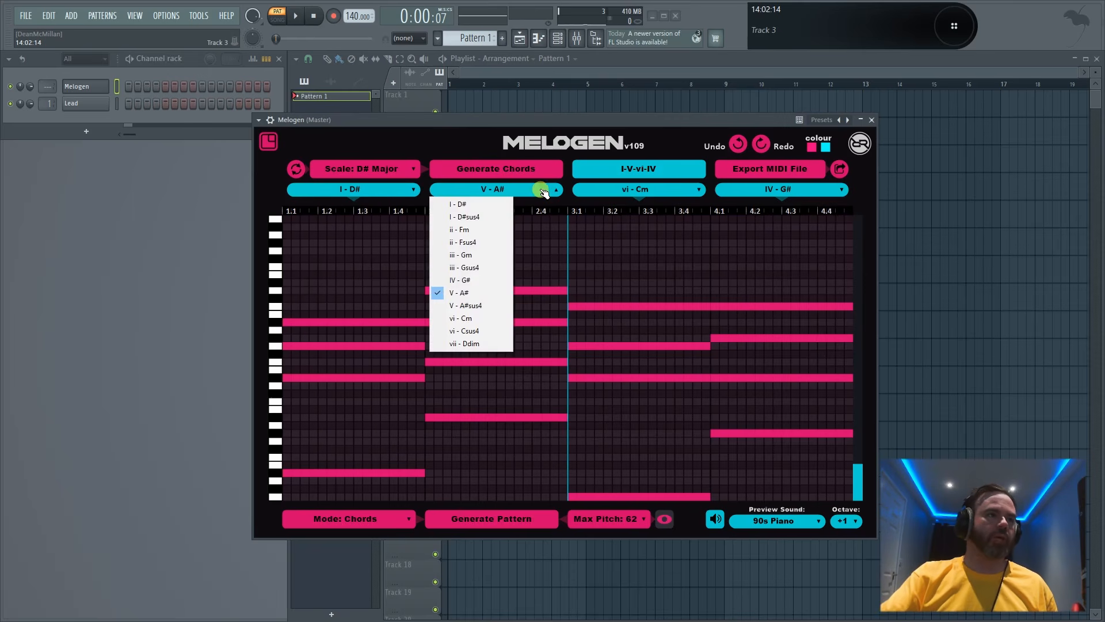
click(638, 190)
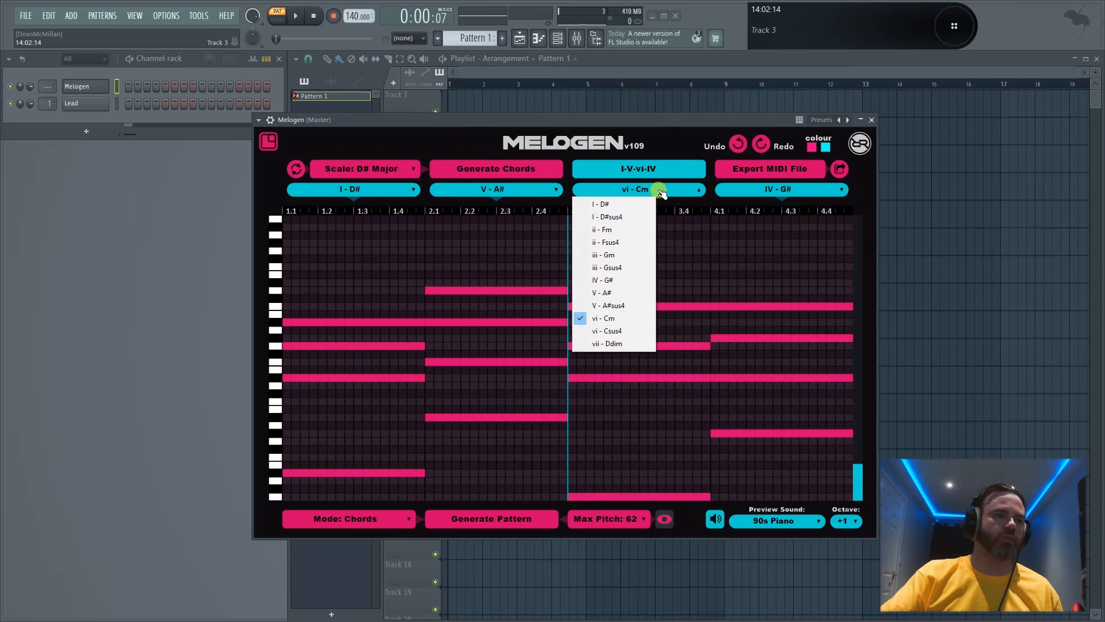
click(786, 188)
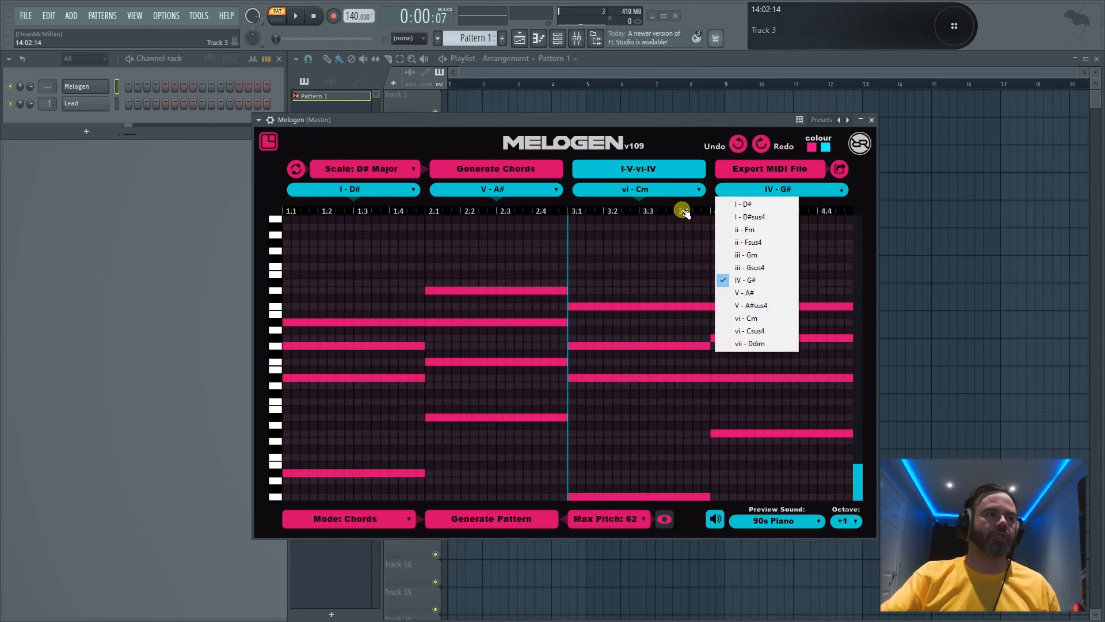
click(585, 125)
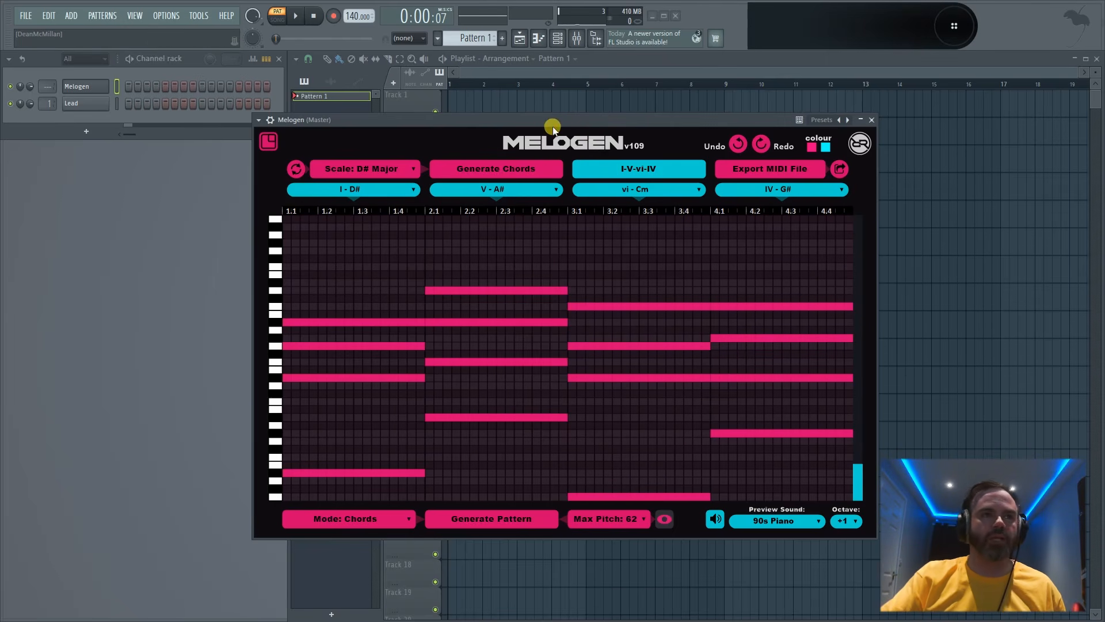
click(369, 521)
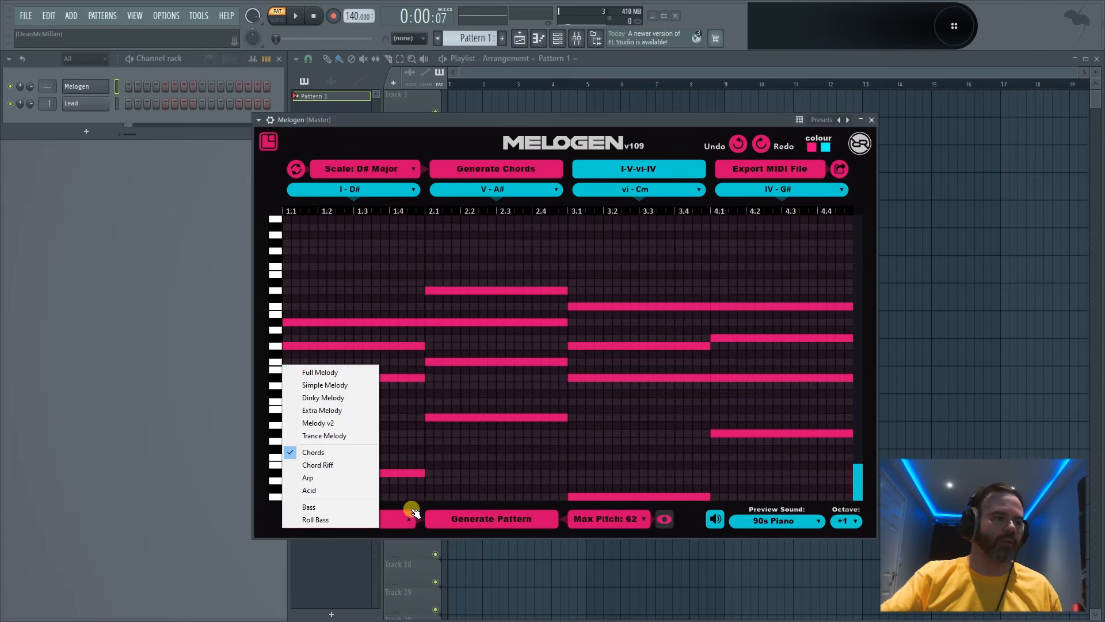
click(254, 521)
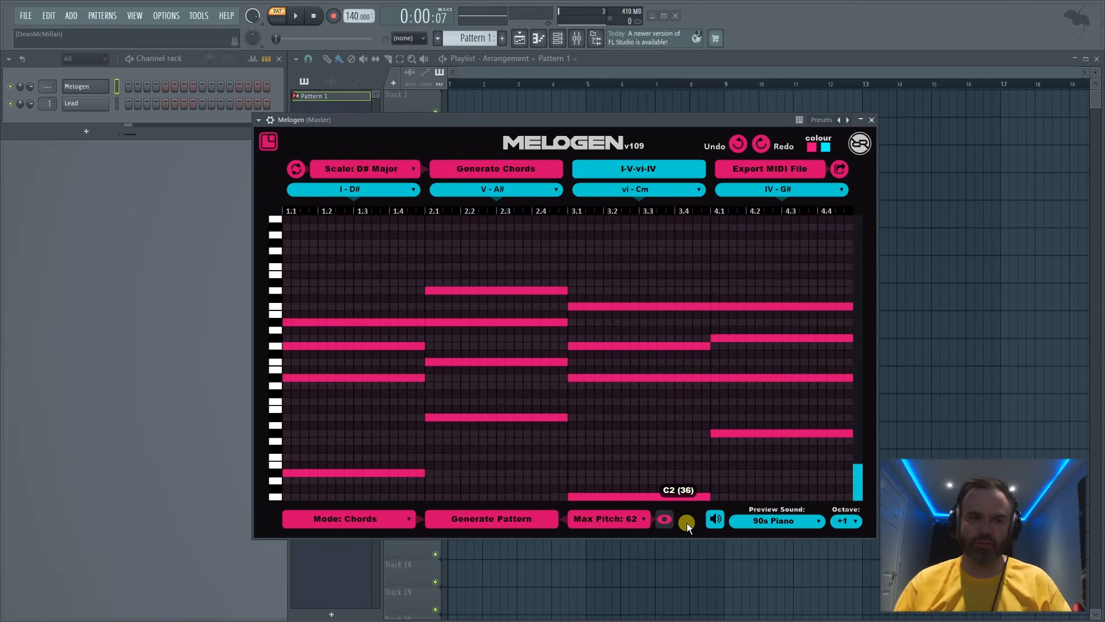
Step: Set the preview sound to Film Strings and play back the chord pattern with it
click(809, 522)
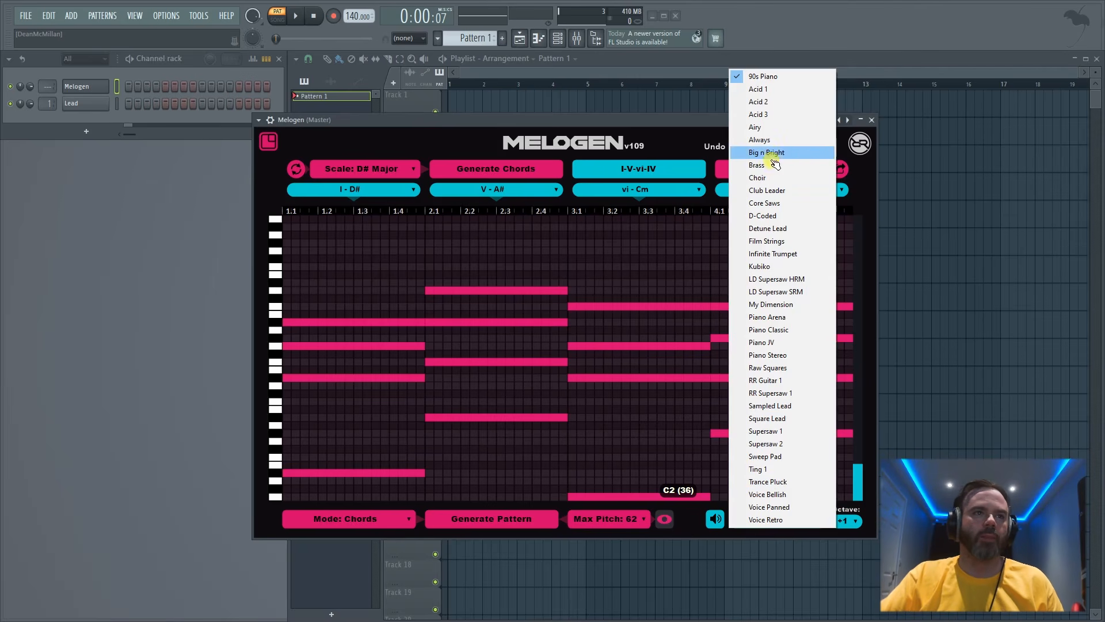
click(777, 241)
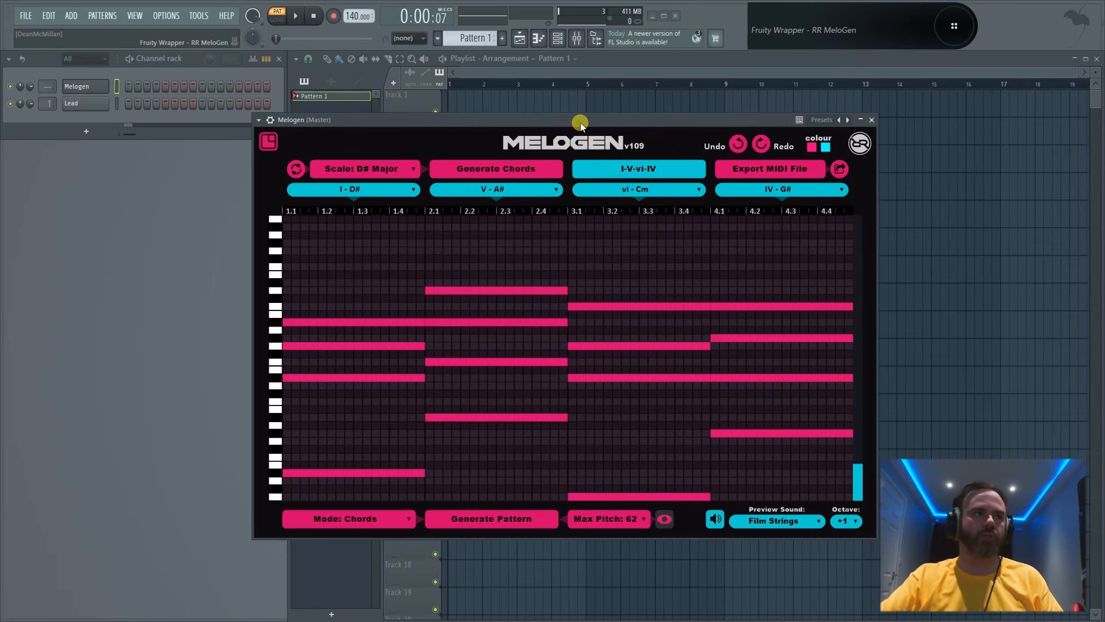
drag(580, 122, 586, 154)
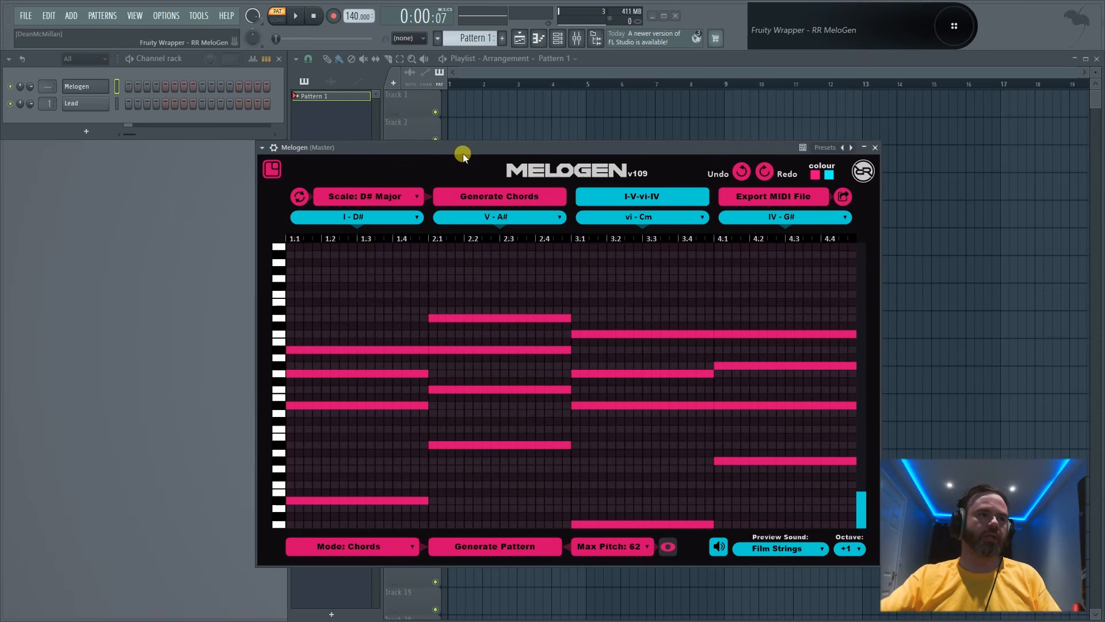
key(space)
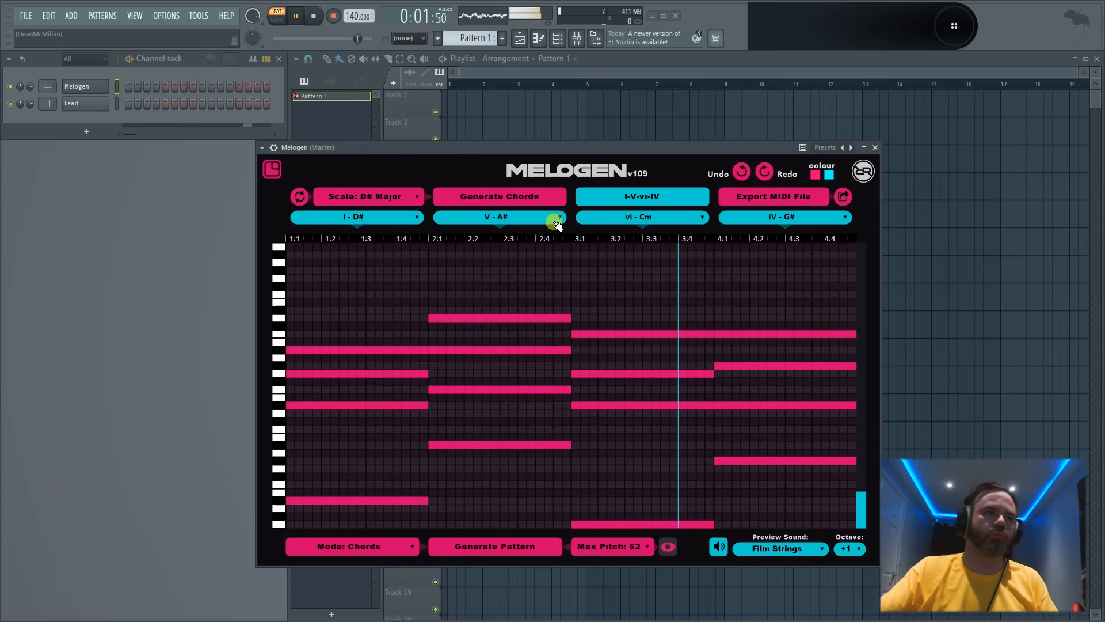
key(space)
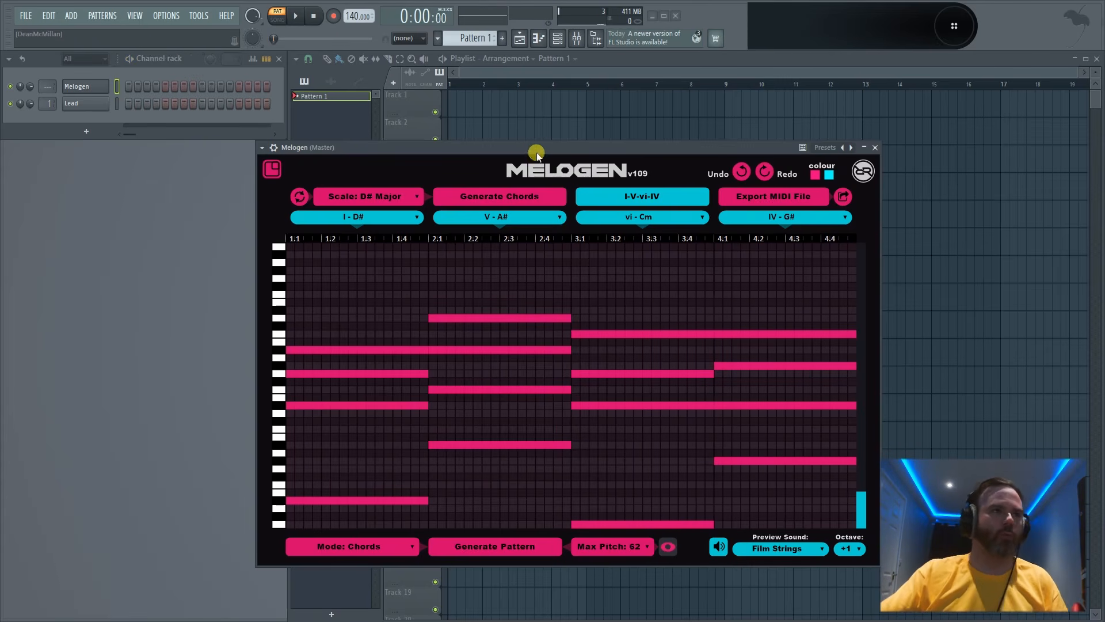
drag(538, 145, 532, 126)
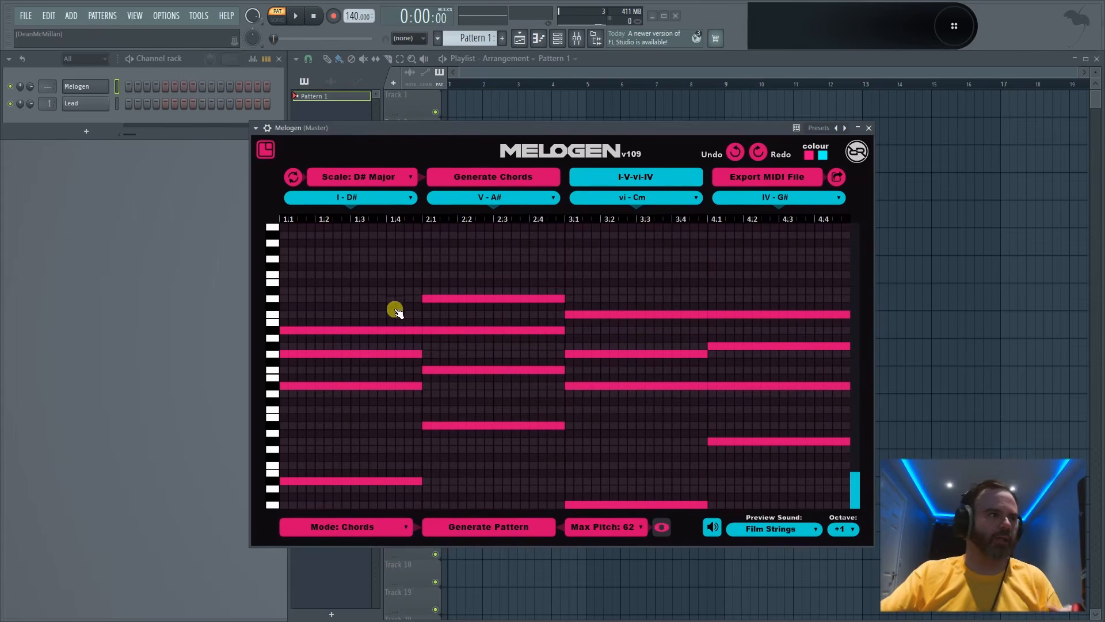
Step: Set the first three chords of the progression to V - A#, IV - G# and V - A#sus4
click(377, 200)
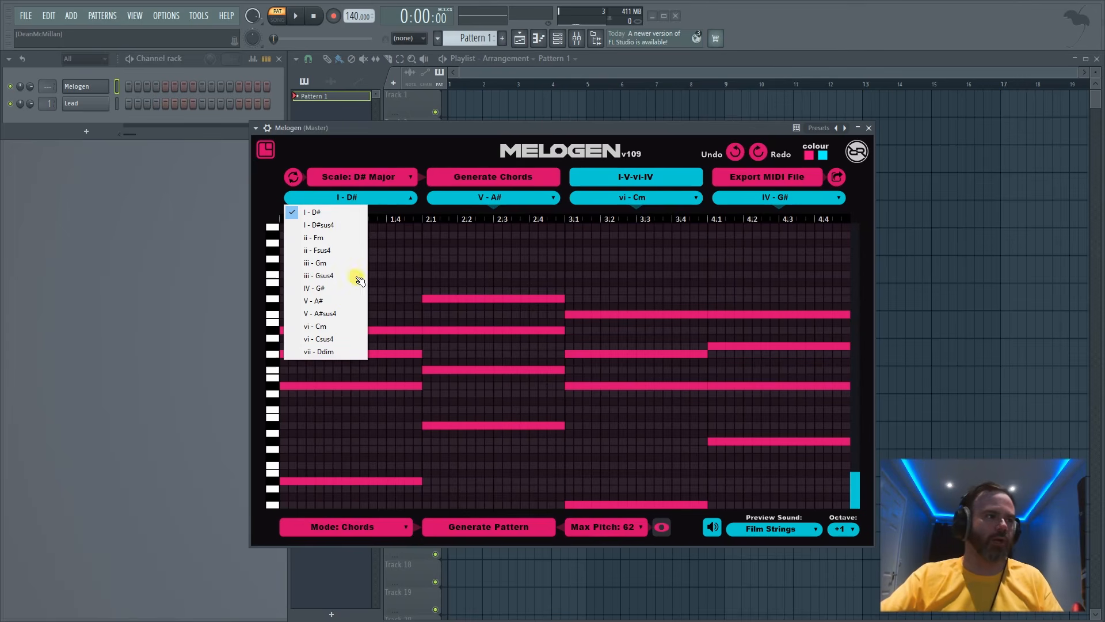
click(321, 300)
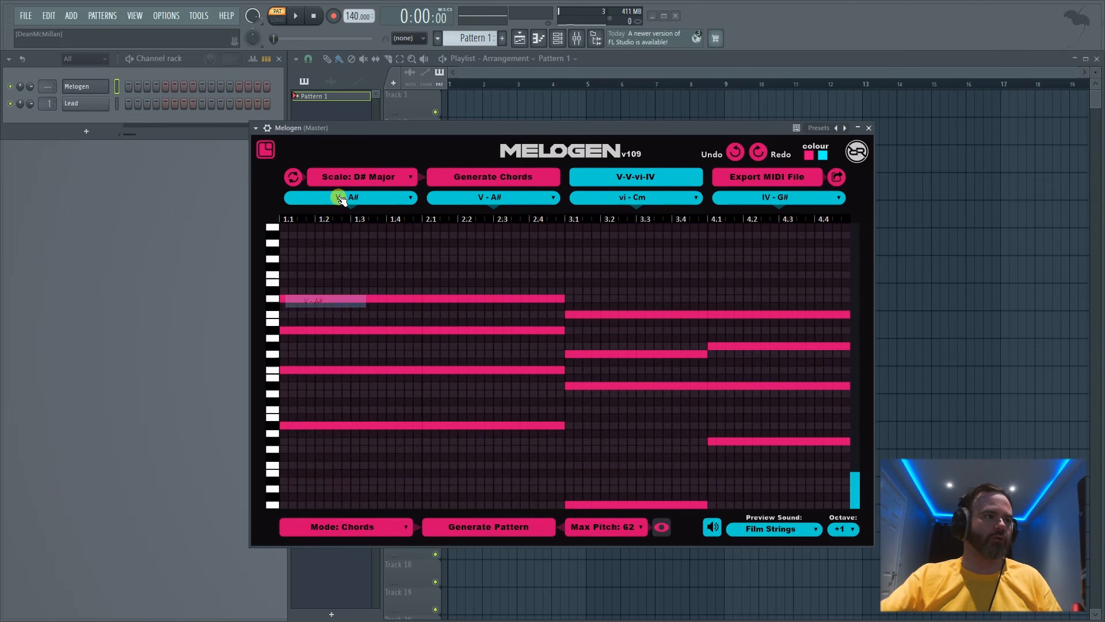
click(472, 204)
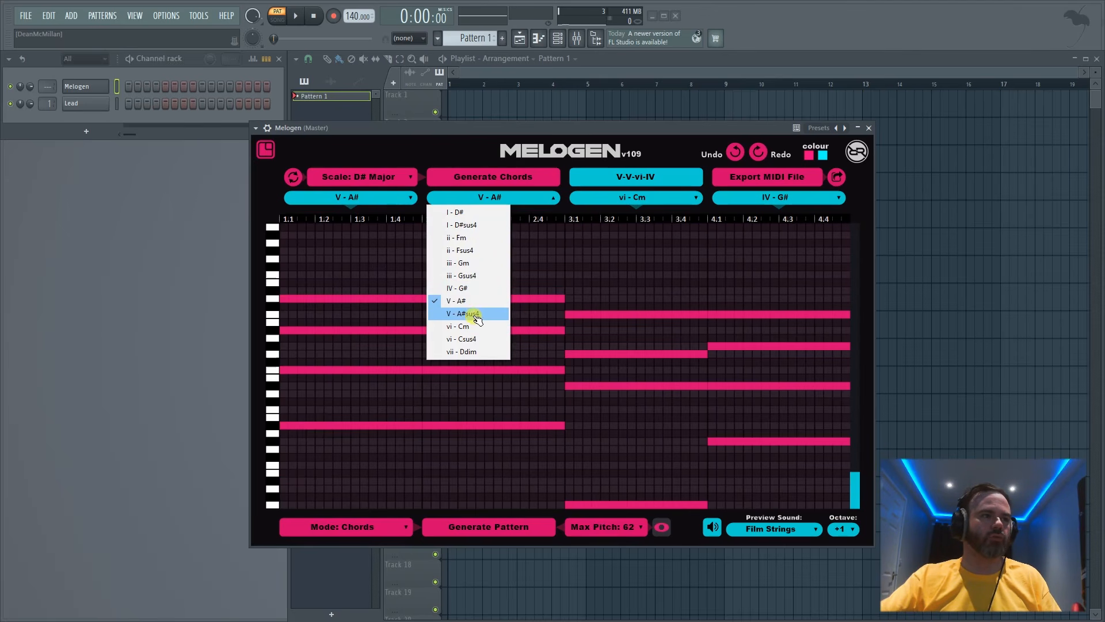
click(467, 288)
click(606, 196)
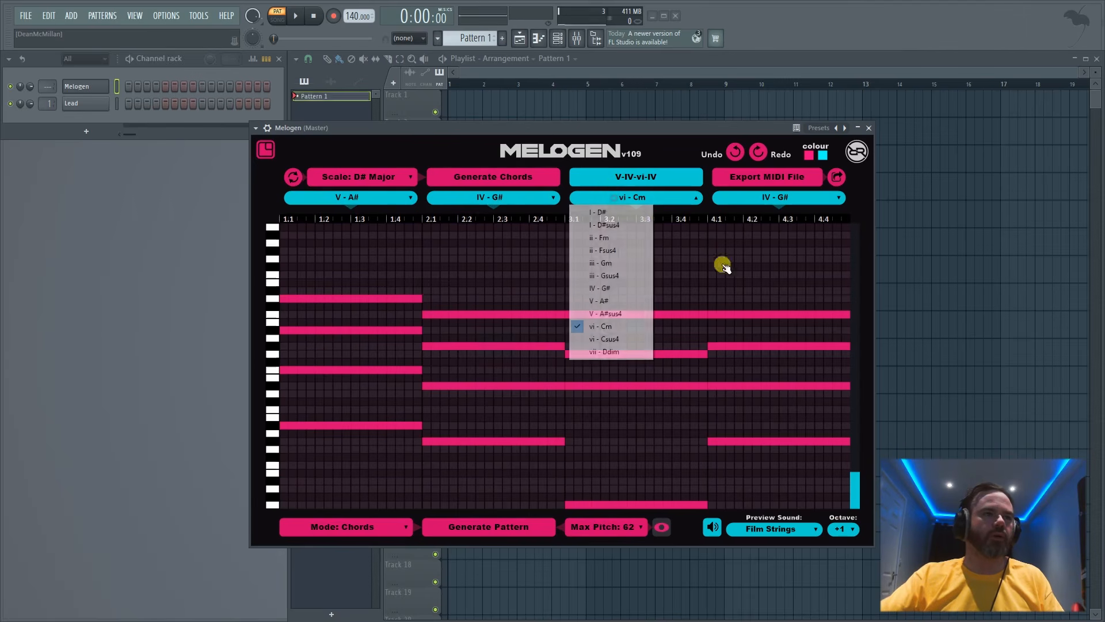
click(608, 313)
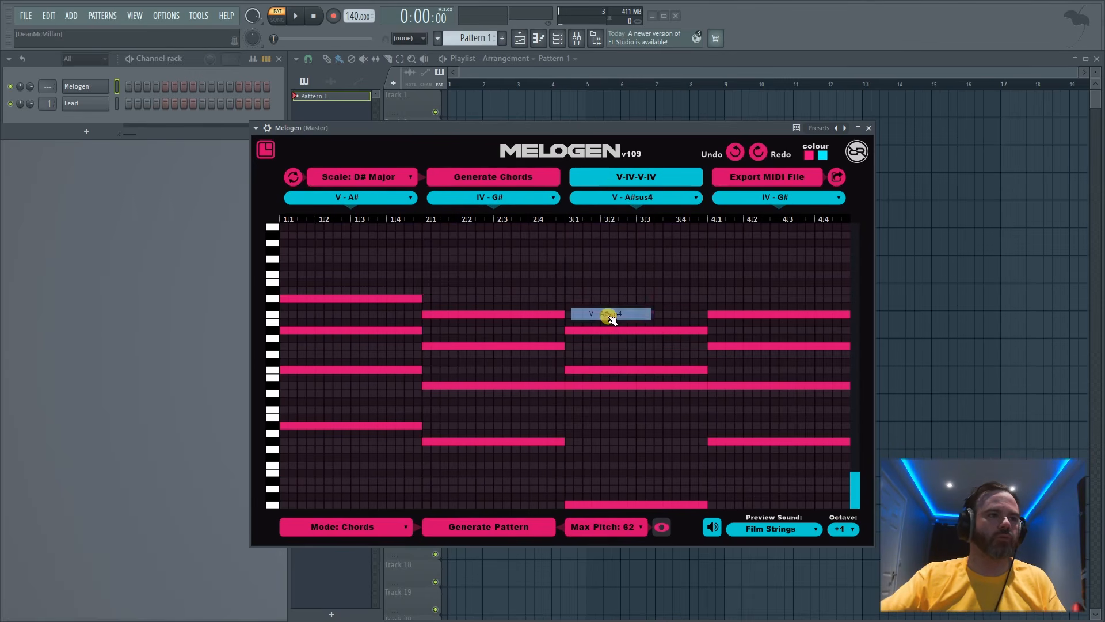
Step: Try ii - Fsus4, ii - Fm and I - D# as the fourth chord, and play back the progression with V - A#
click(730, 202)
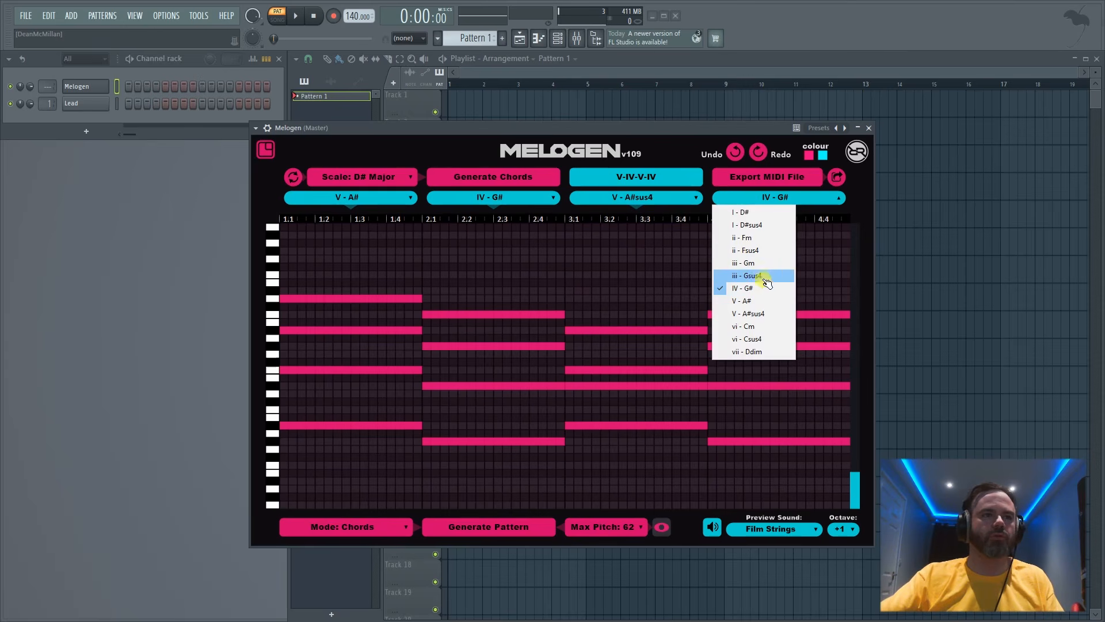
click(755, 250)
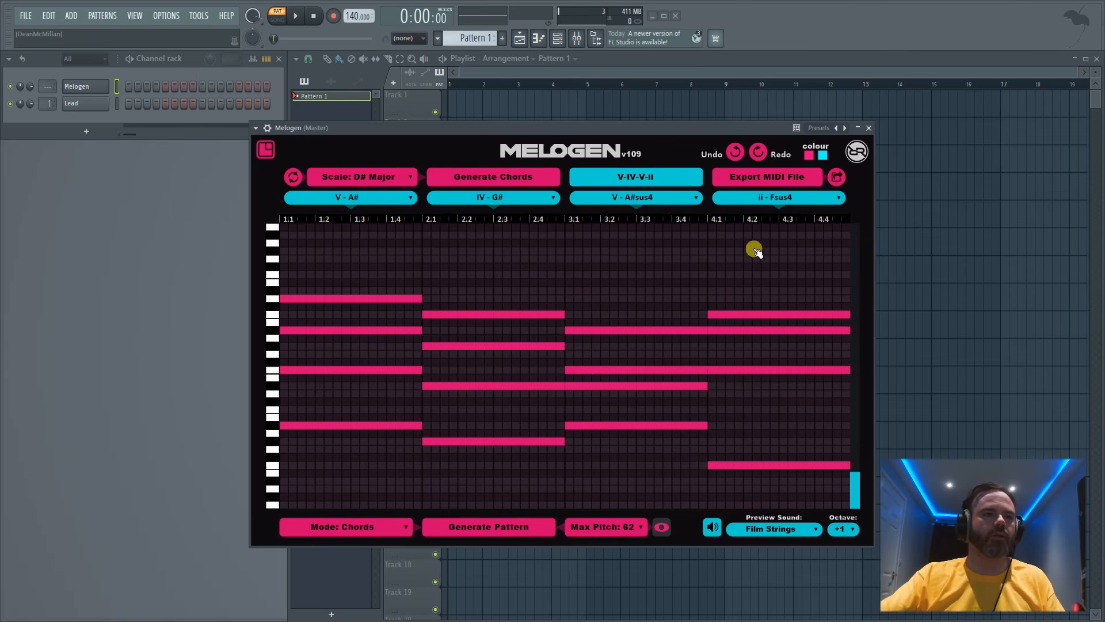
click(758, 203)
click(751, 237)
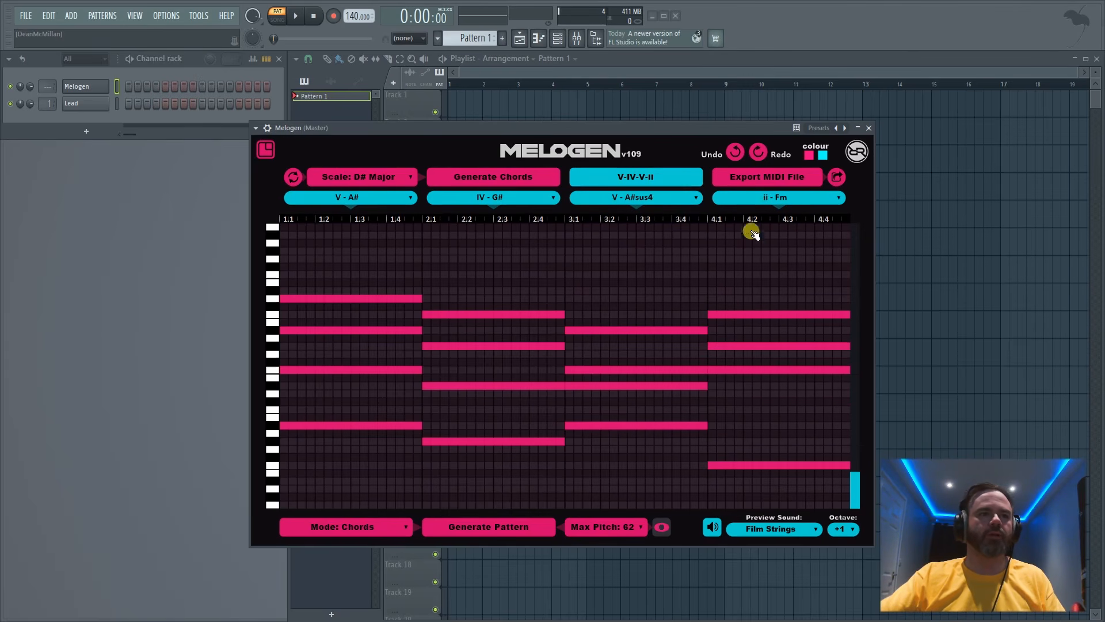
click(751, 199)
click(748, 211)
click(759, 198)
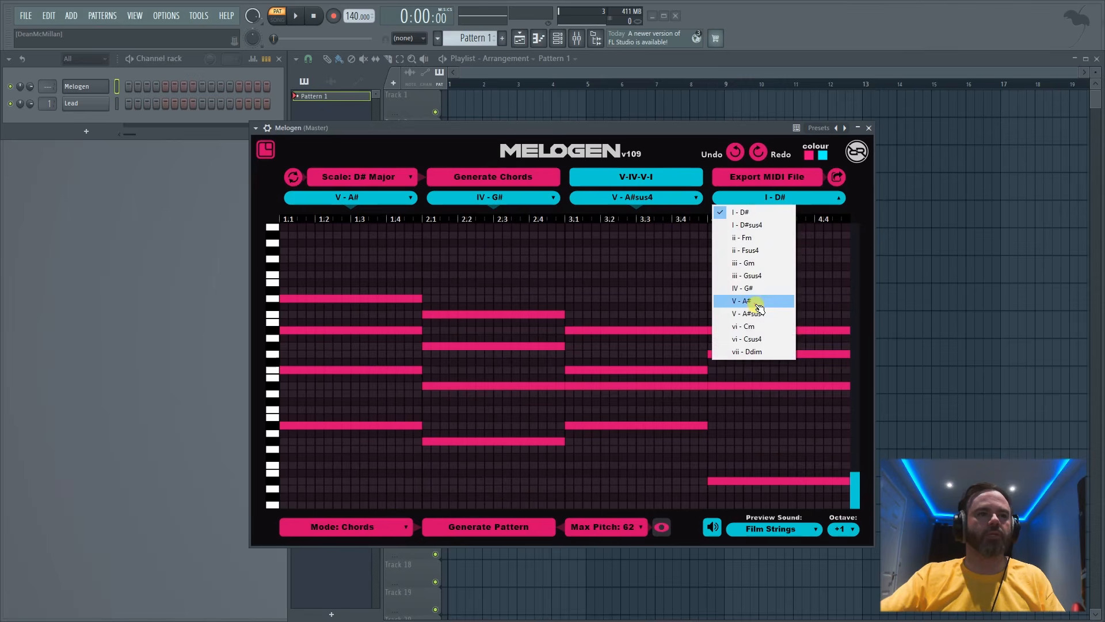
click(751, 301)
click(757, 204)
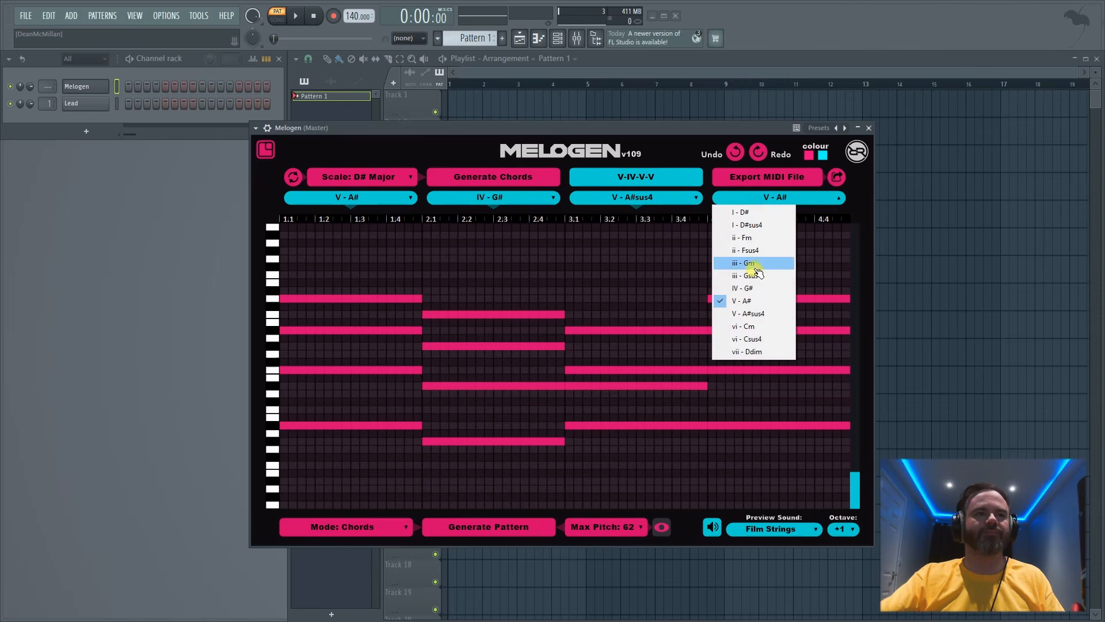
click(663, 139)
key(space)
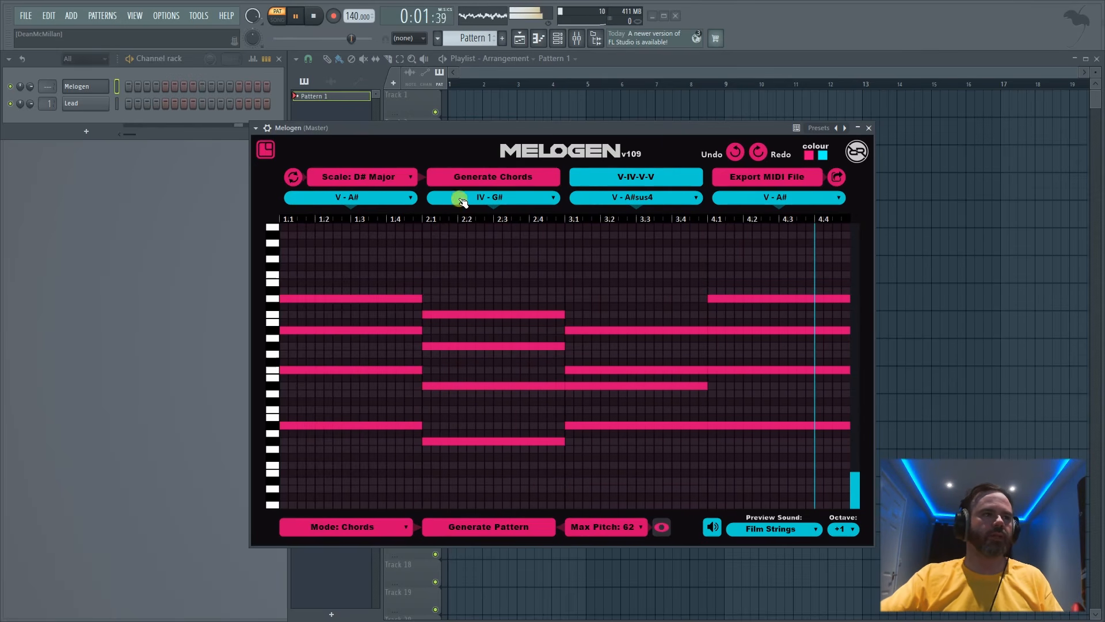
Step: Generate new D# Major chord progressions during playback until reaching I-IV-V-IV
click(475, 180)
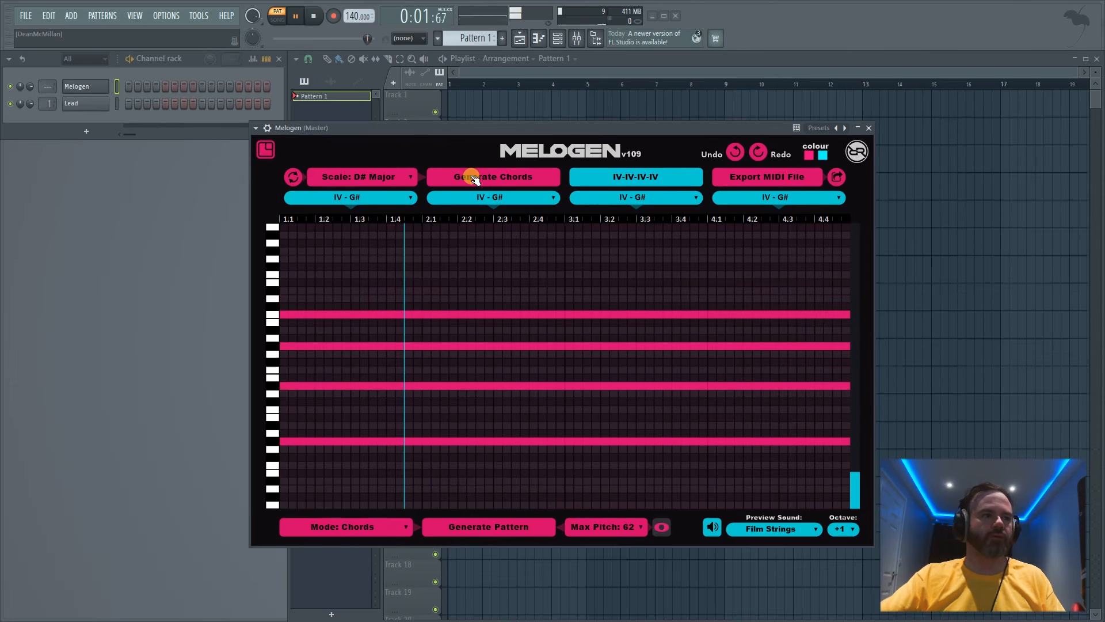
click(475, 179)
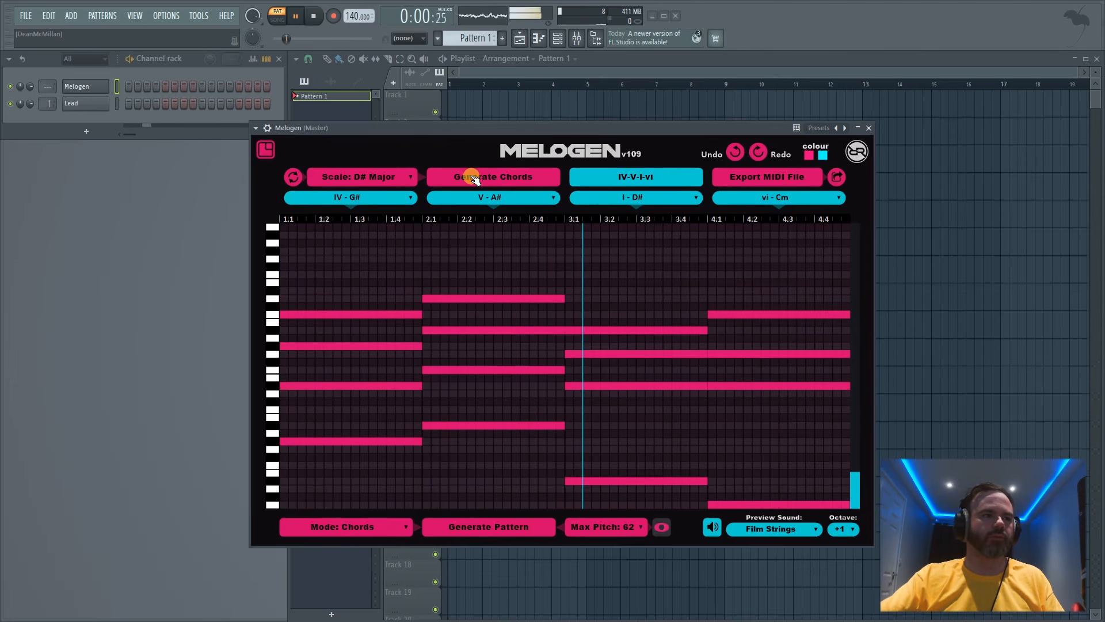
click(475, 179)
click(475, 180)
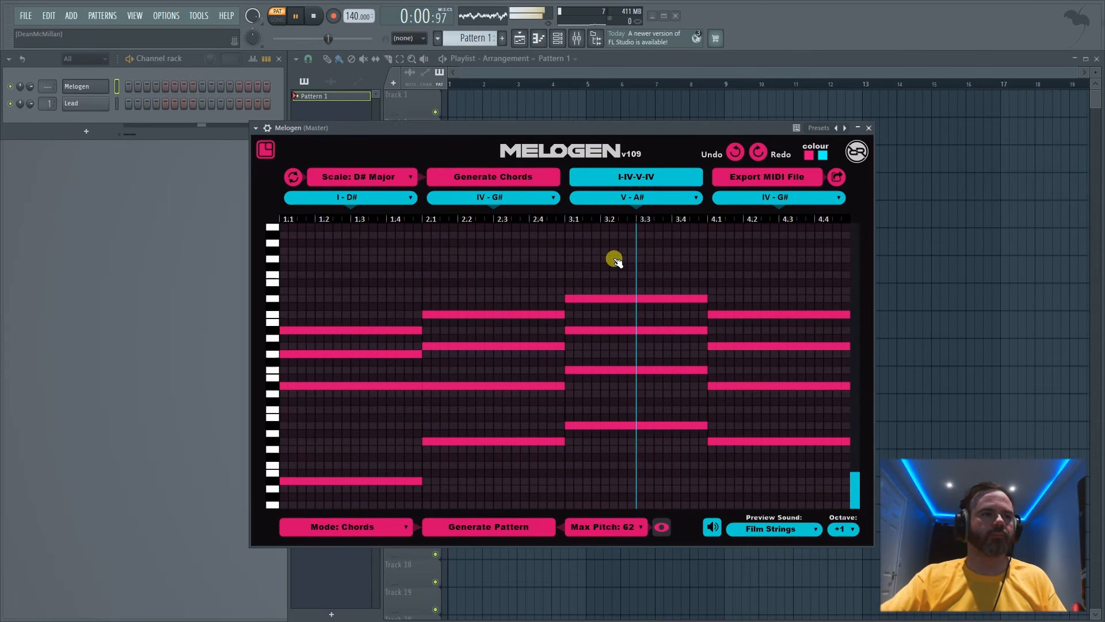
Step: Try V - A# as the second chord and I - D#sus4 as the first, settling on I - D# followed by vi - Cm
click(506, 198)
click(458, 299)
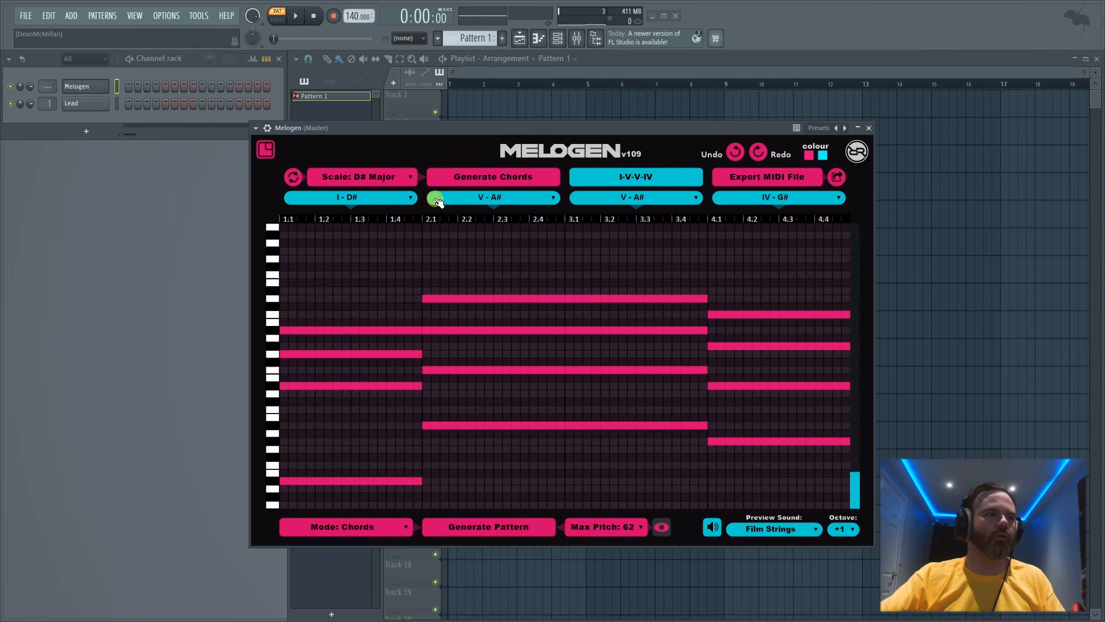
click(386, 199)
click(349, 242)
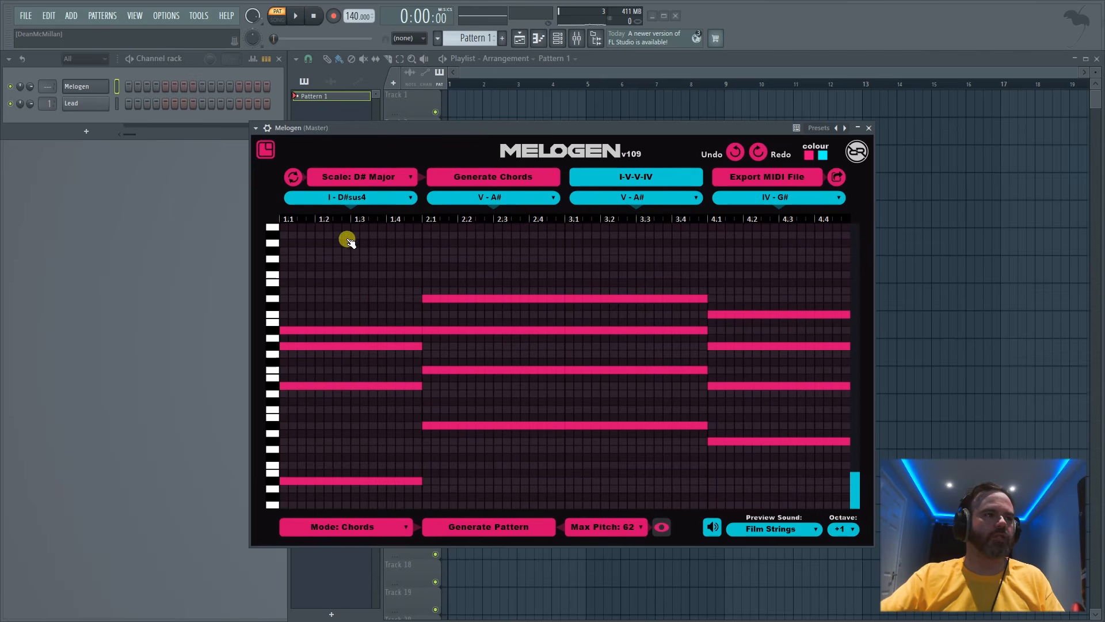
click(342, 199)
click(346, 212)
click(481, 198)
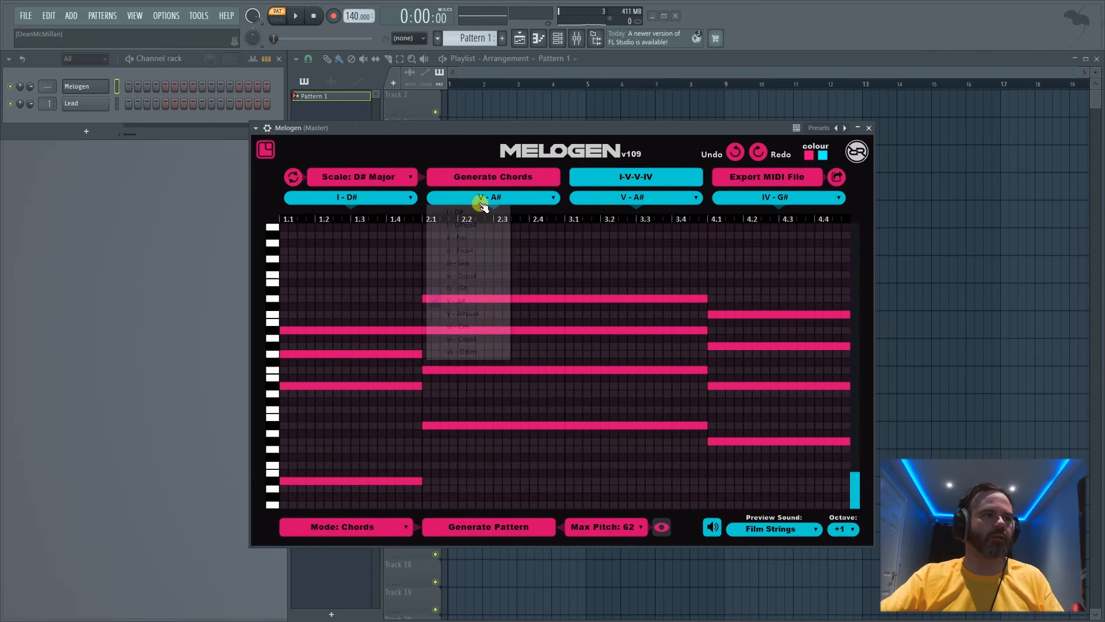
click(463, 327)
Step: Try V - A#sus4 as the third chord, change it to ii - Fm, and play back the progression
click(593, 199)
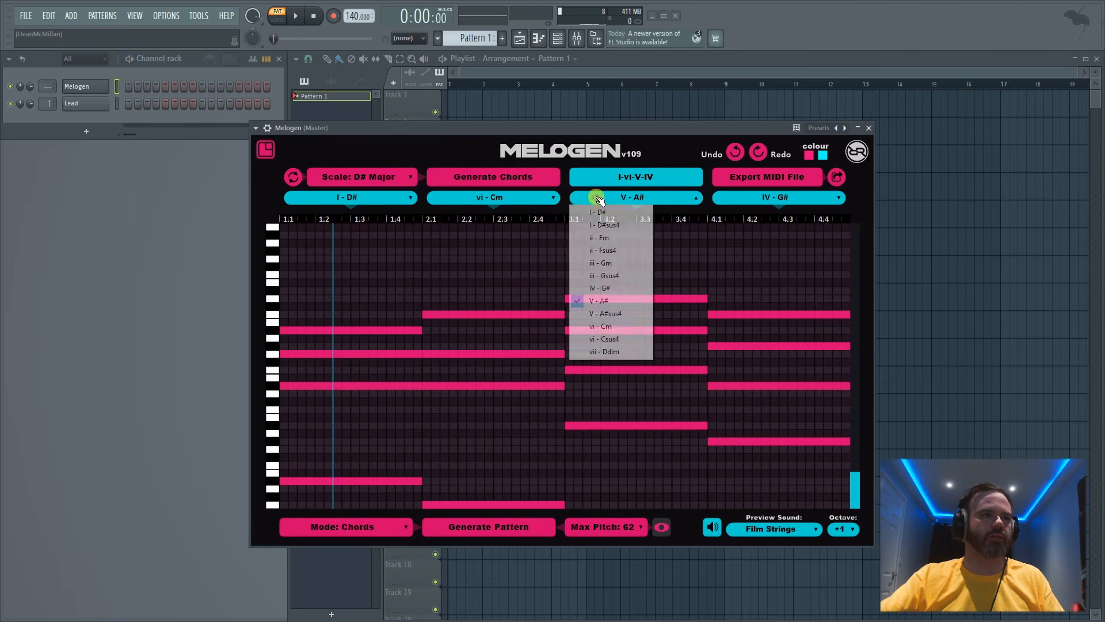
click(606, 313)
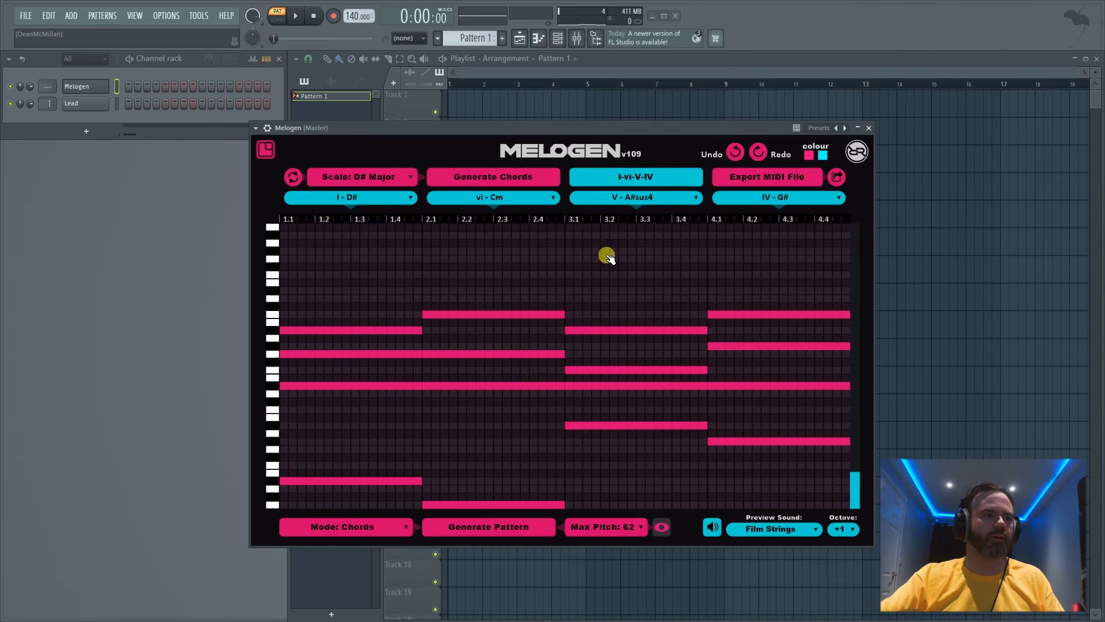
click(604, 198)
click(600, 239)
key(space)
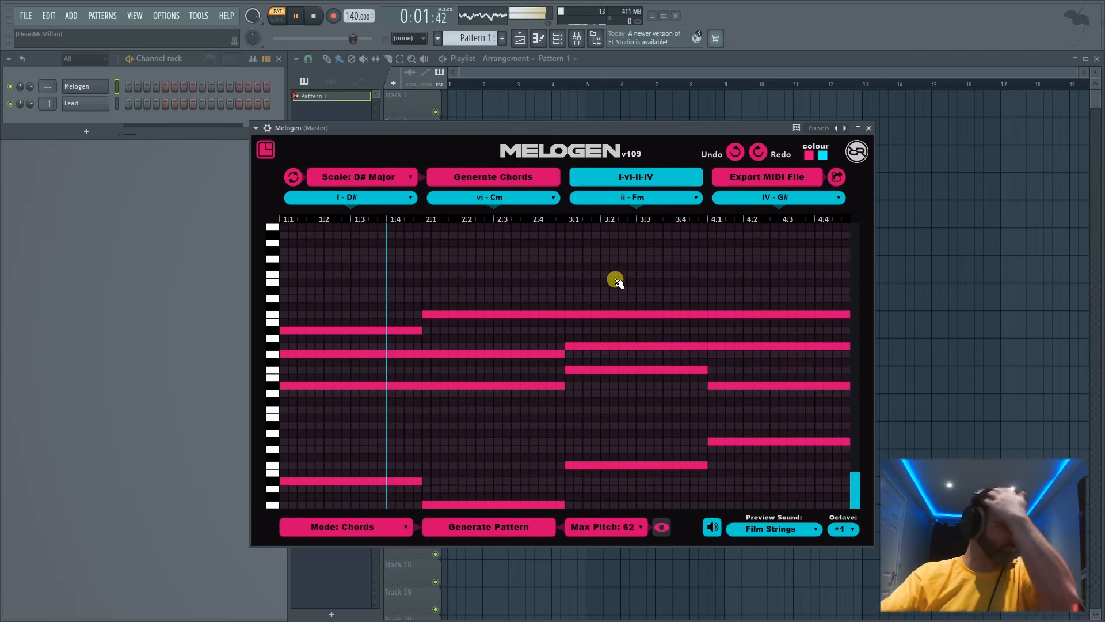
key(space)
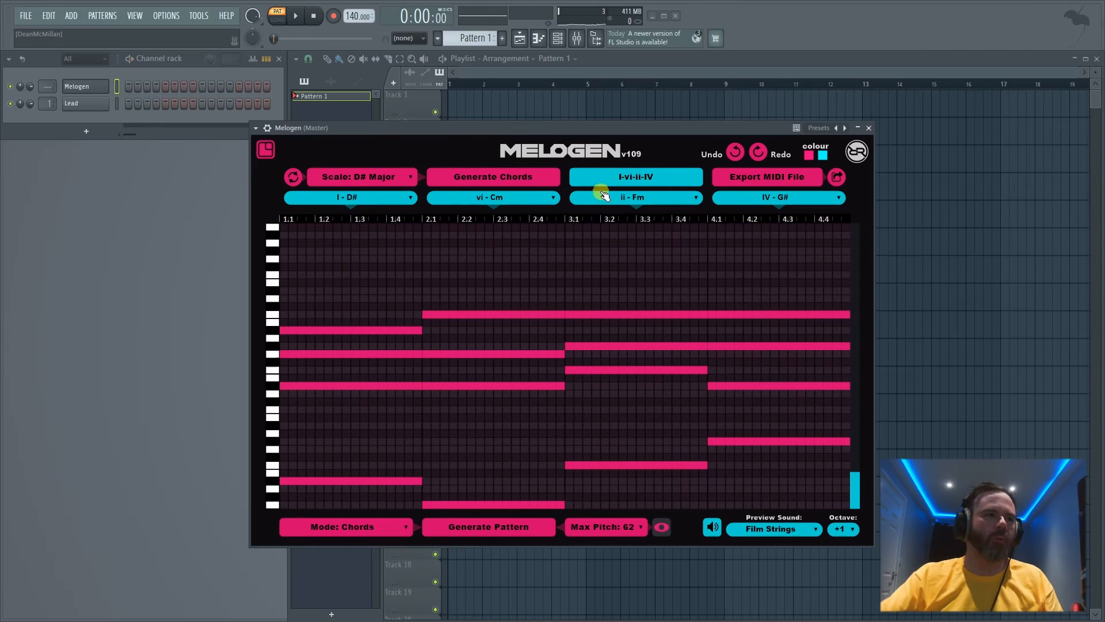
Step: Set the second chord to ii - Fsus4 and start playback of the progression
click(536, 198)
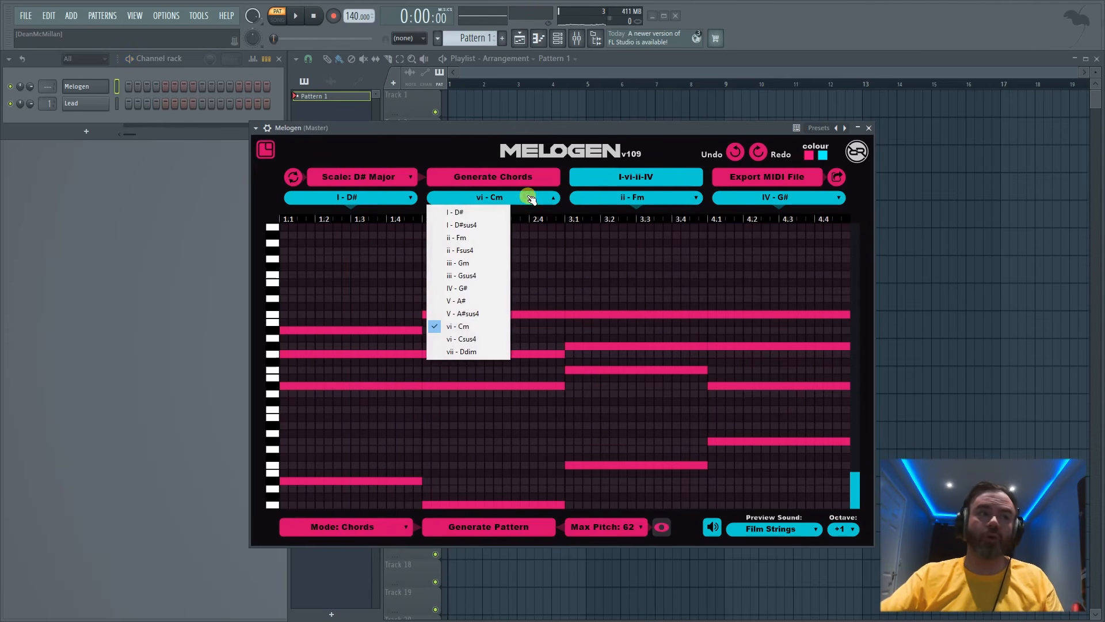
click(467, 251)
key(space)
Step: Try IV - G# and I - D# as the third chord, settle on vii - Ddim, and play back the progression
click(608, 200)
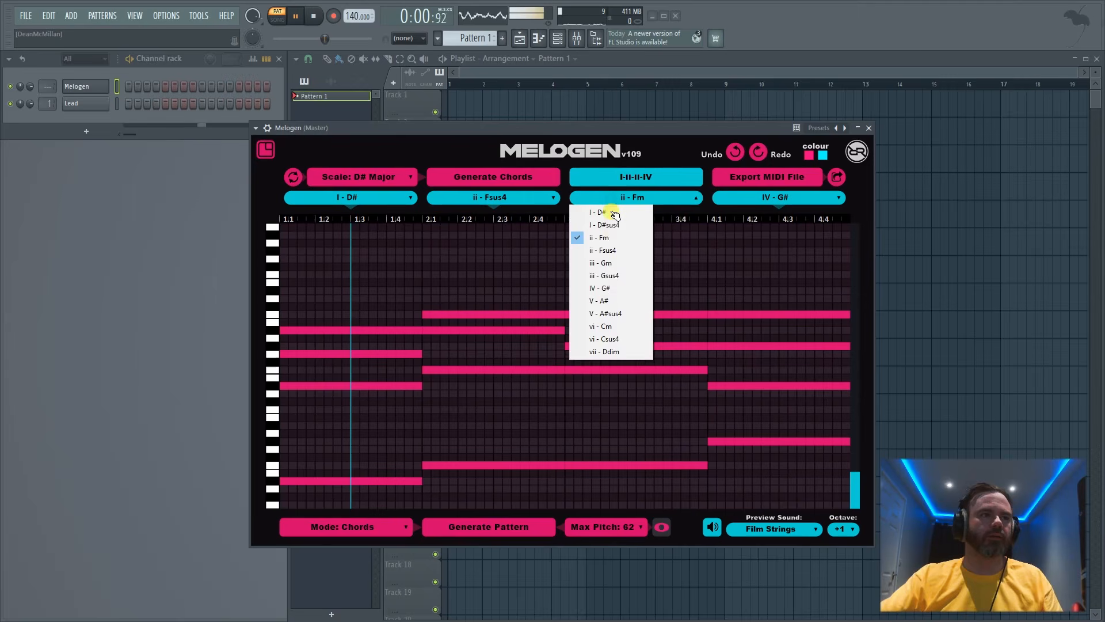
click(604, 288)
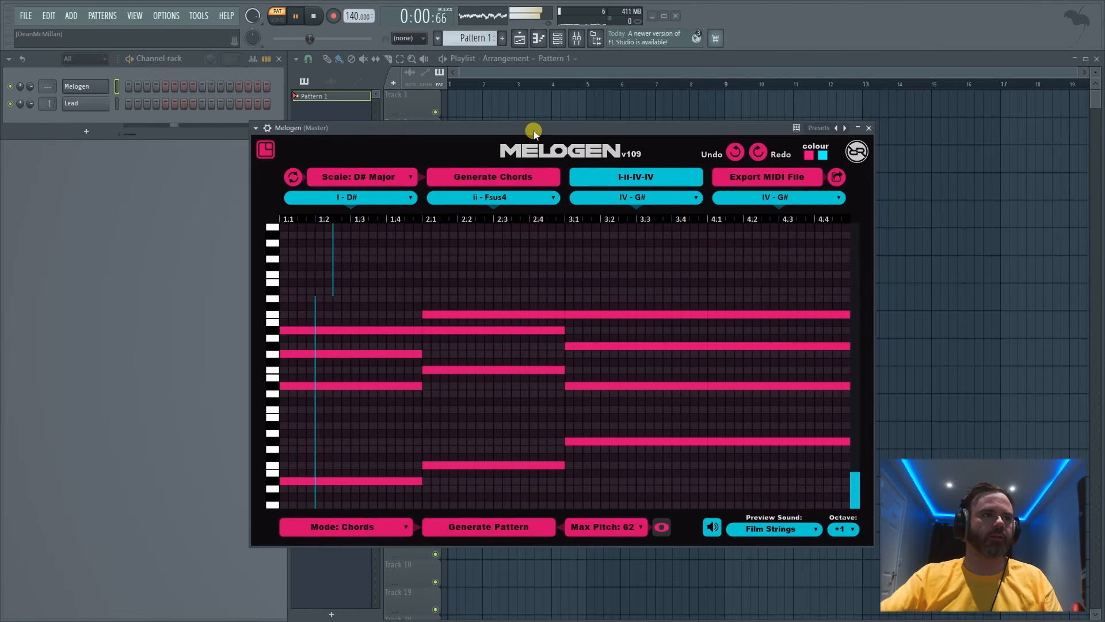
click(636, 197)
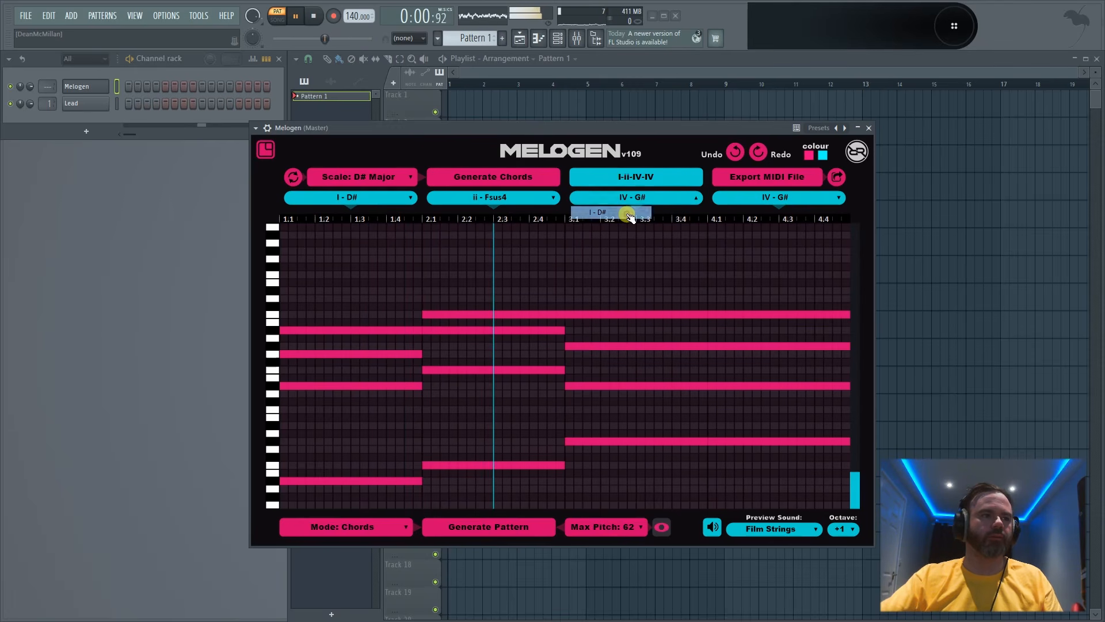
click(630, 213)
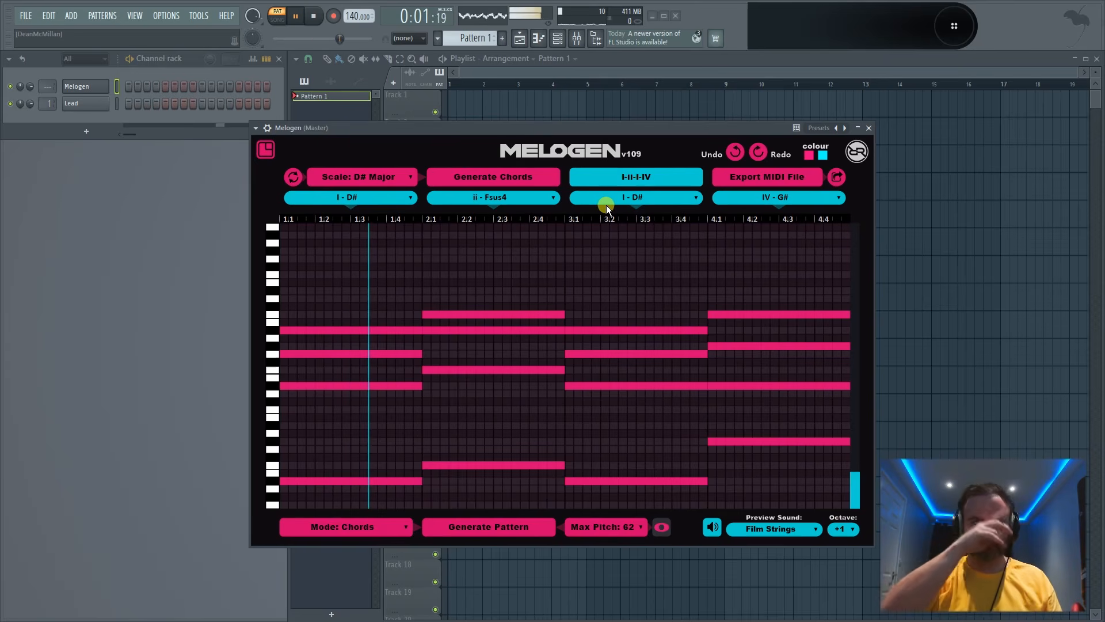
click(606, 205)
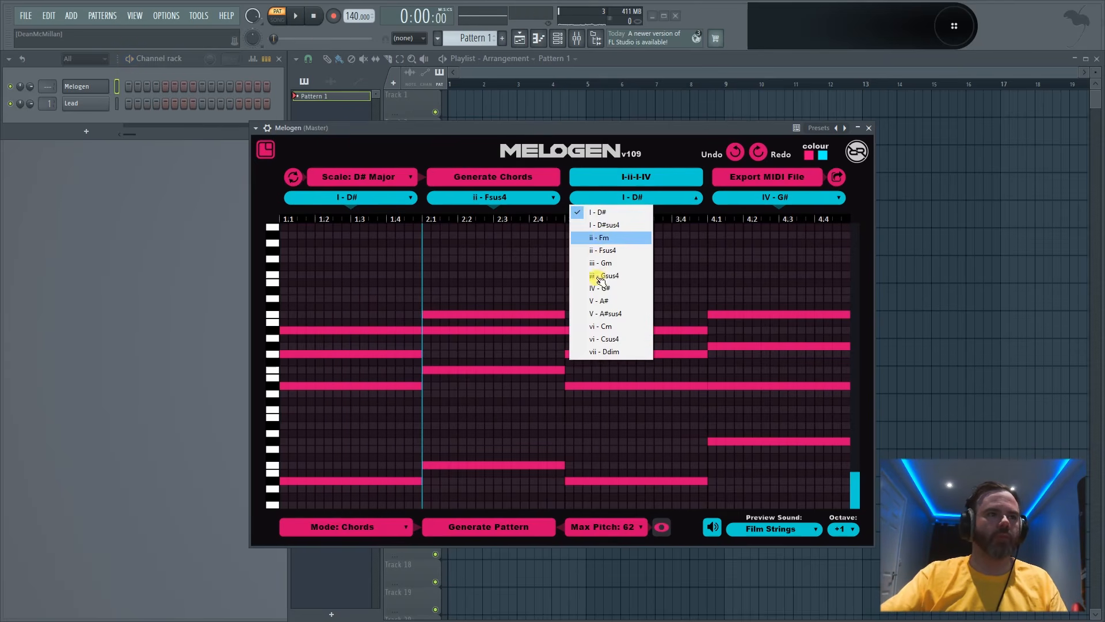
click(604, 351)
key(space)
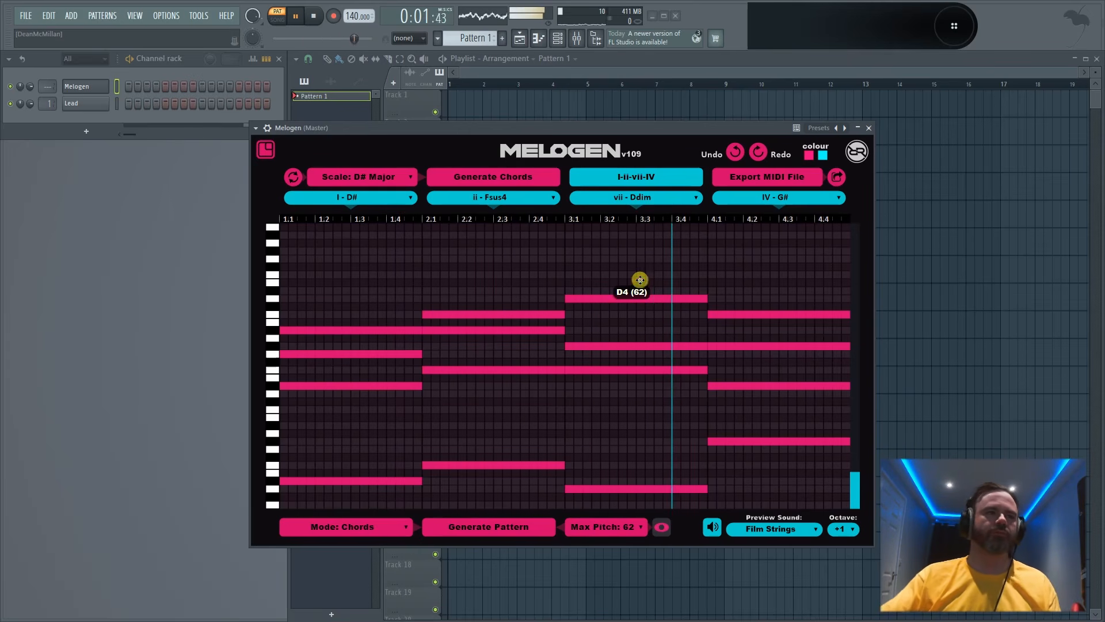
key(space)
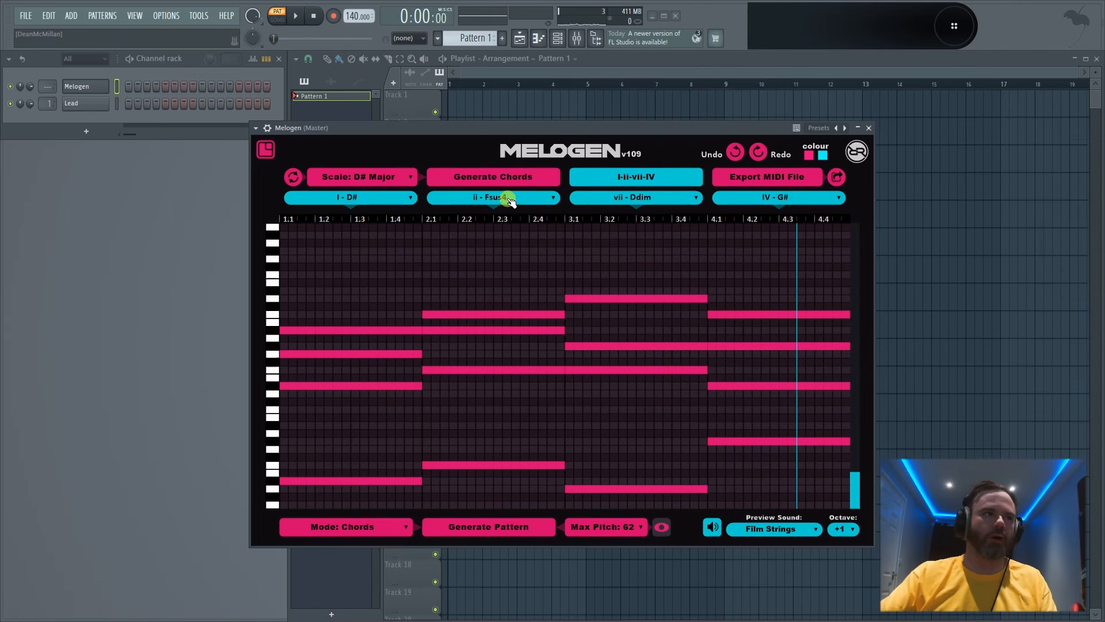
Step: Change the scale to A Minor and play back the transposed chord progression
click(356, 174)
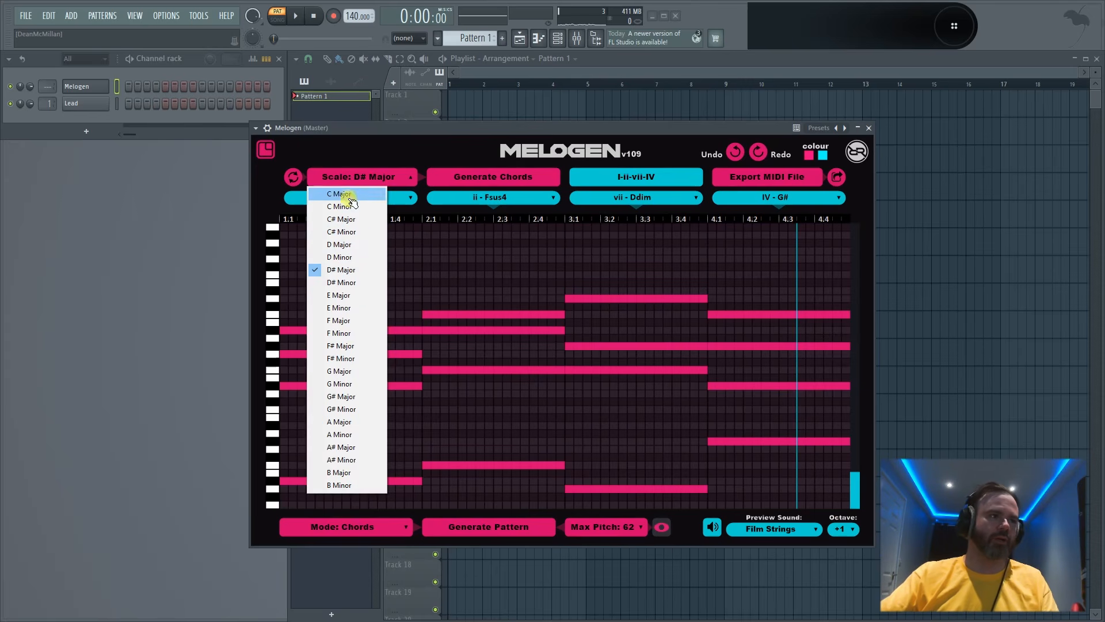
click(352, 436)
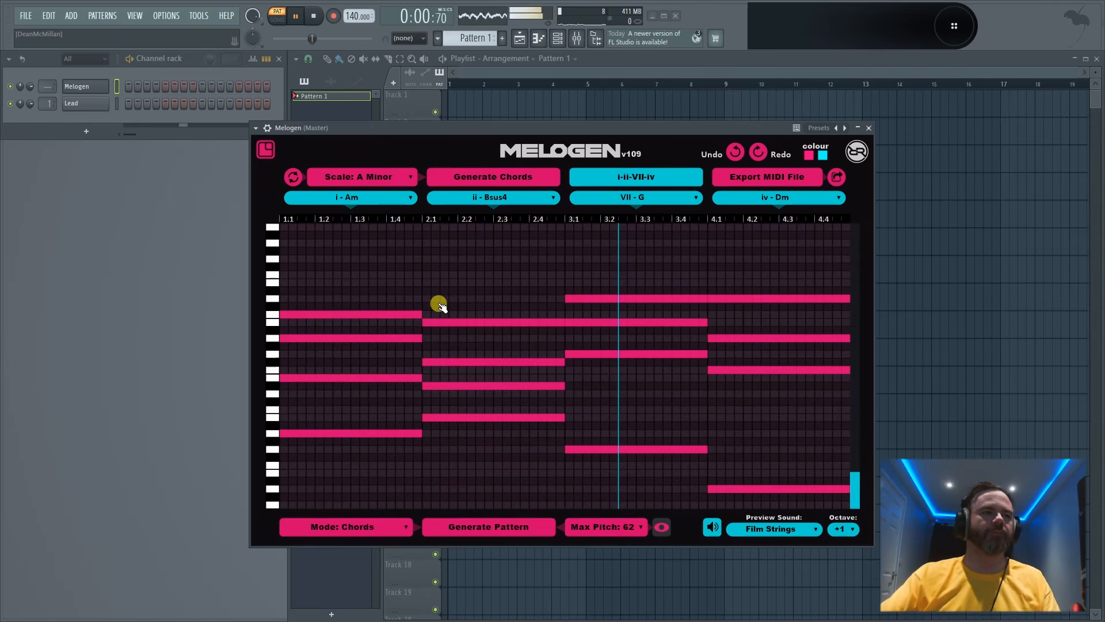
key(space)
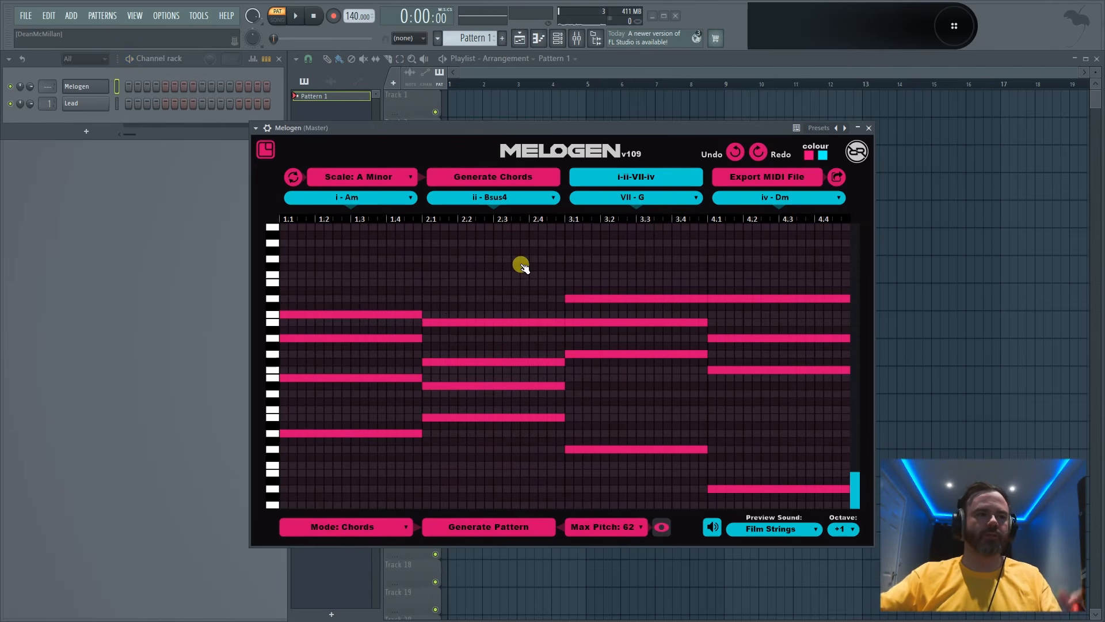
key(space)
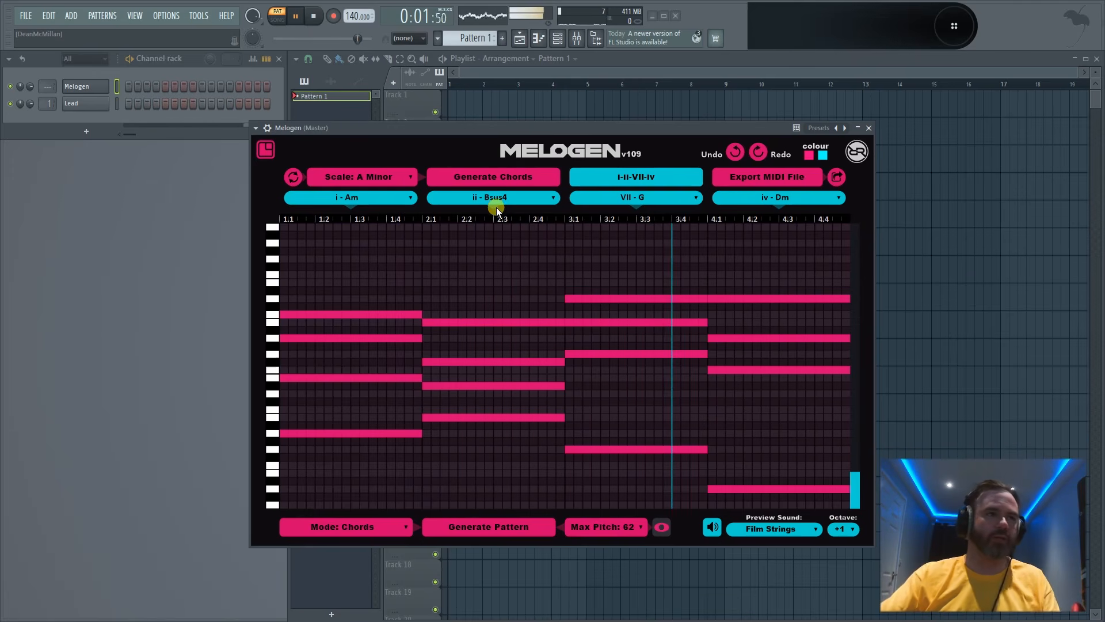
key(space)
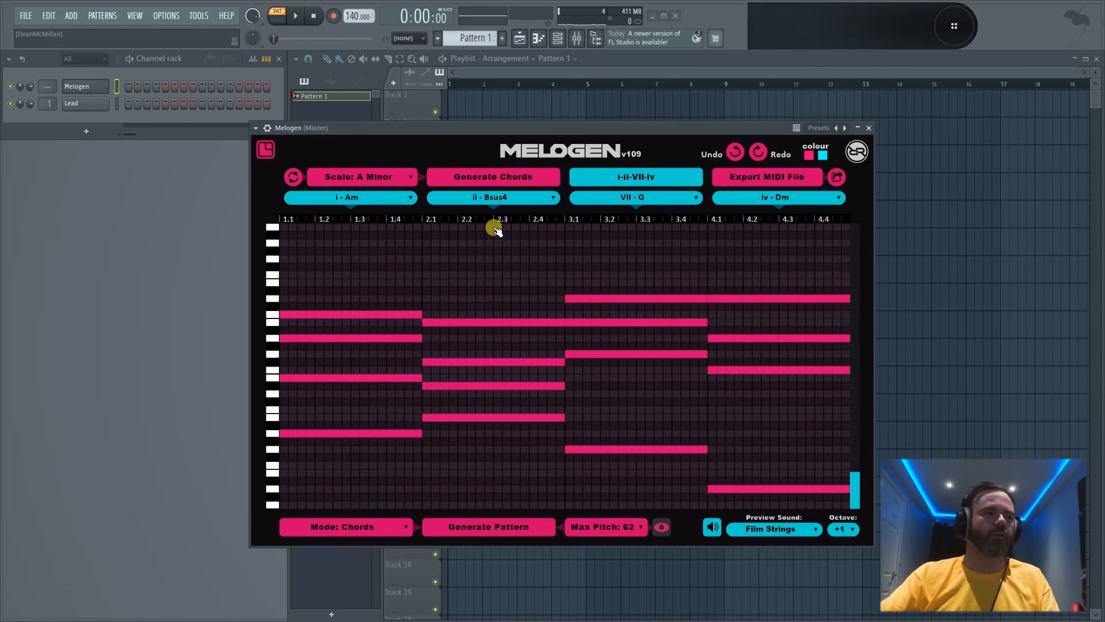
Step: Try III - C and iv - Dm as the second chord, settle on v - Em, and play back the progression
click(492, 197)
click(455, 269)
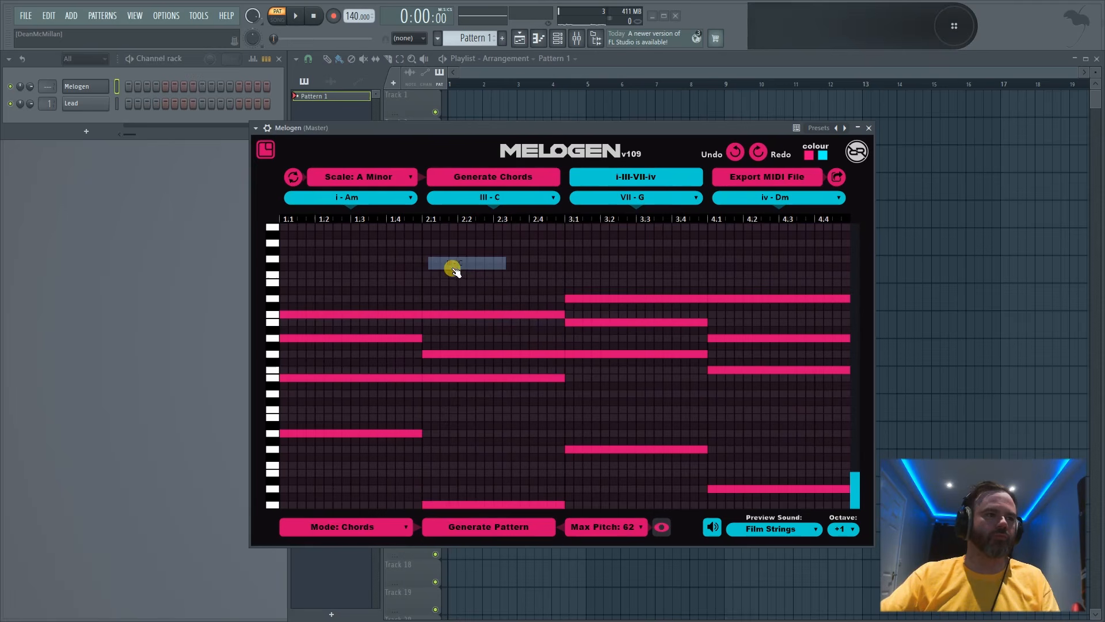
click(475, 200)
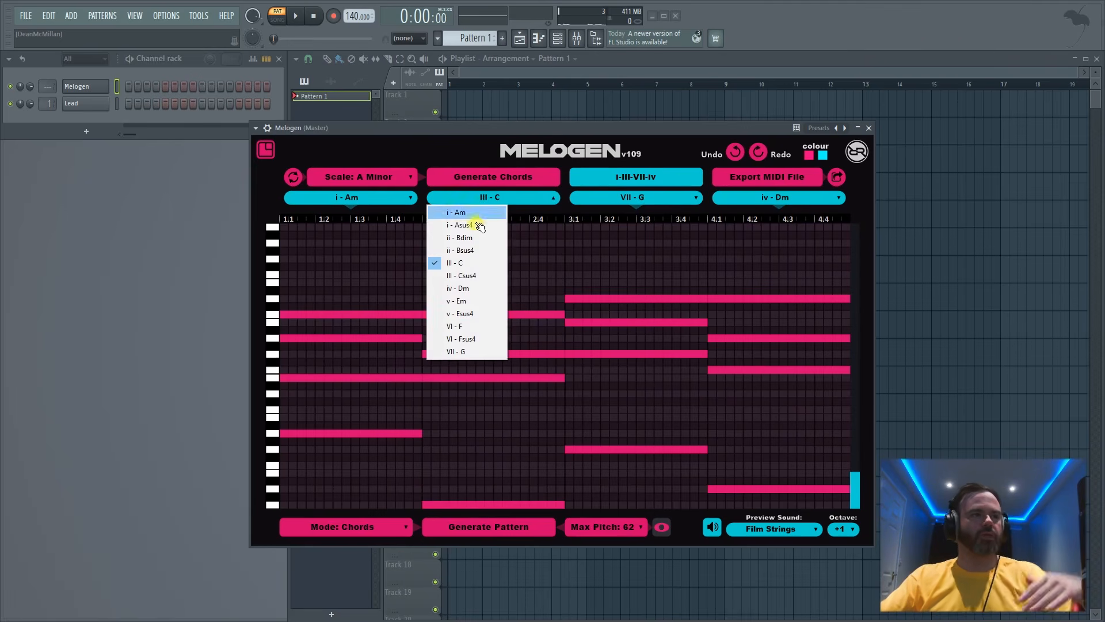
click(474, 288)
click(491, 202)
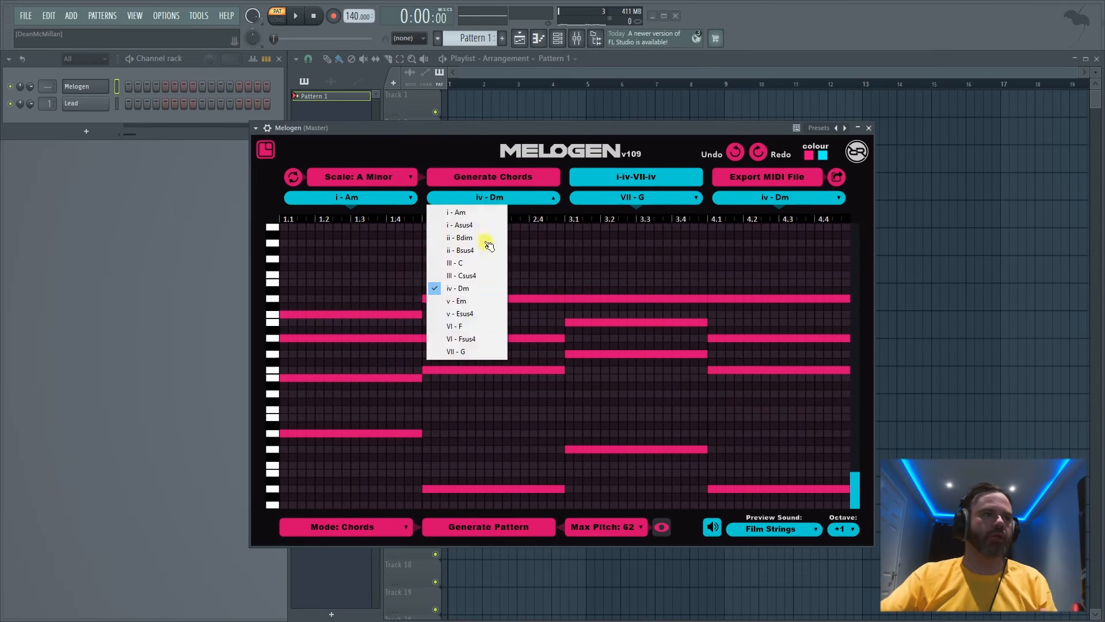
click(486, 300)
key(space)
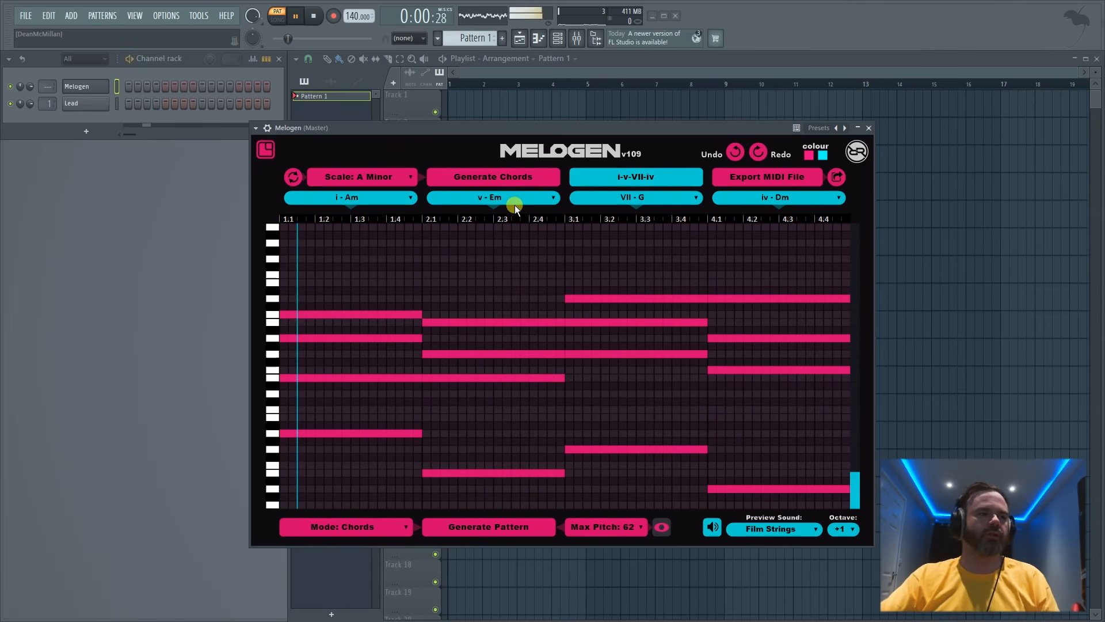
key(space)
Step: Try v - Em, iv - Dm and III - Csus4 as the third chord, settle on VI - F, and play back the progression
click(639, 199)
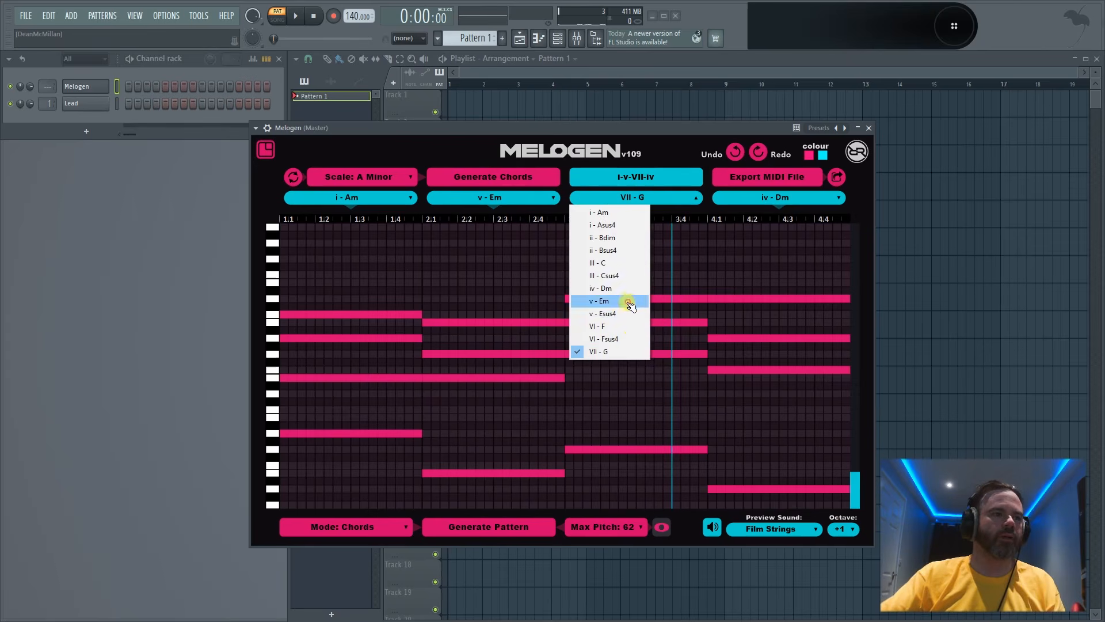
click(630, 301)
click(612, 199)
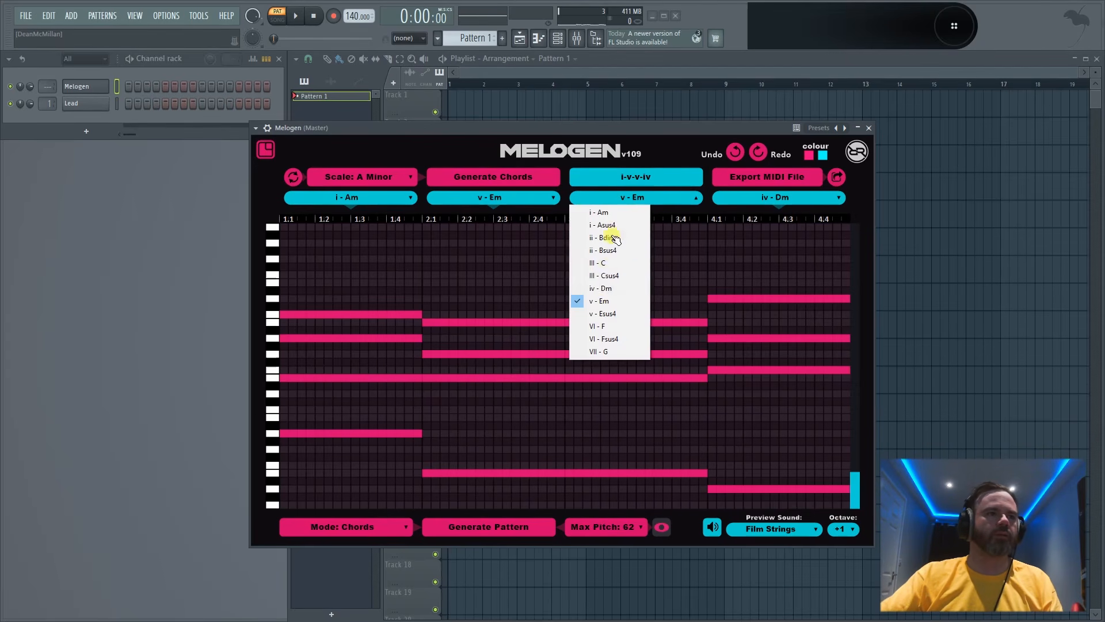
click(608, 289)
click(612, 199)
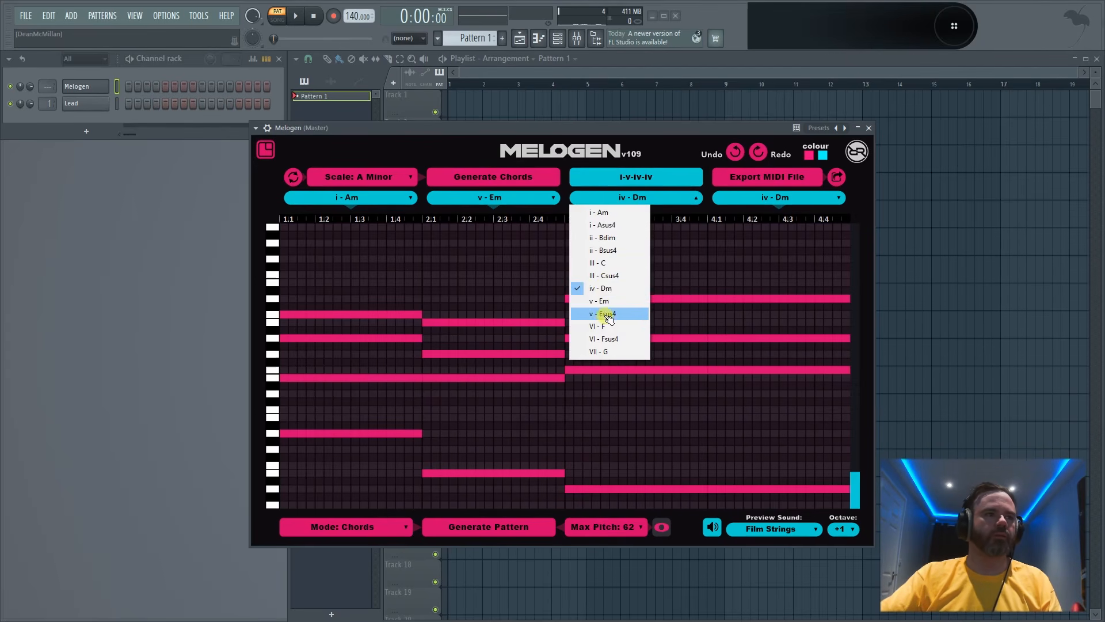
click(607, 279)
click(603, 200)
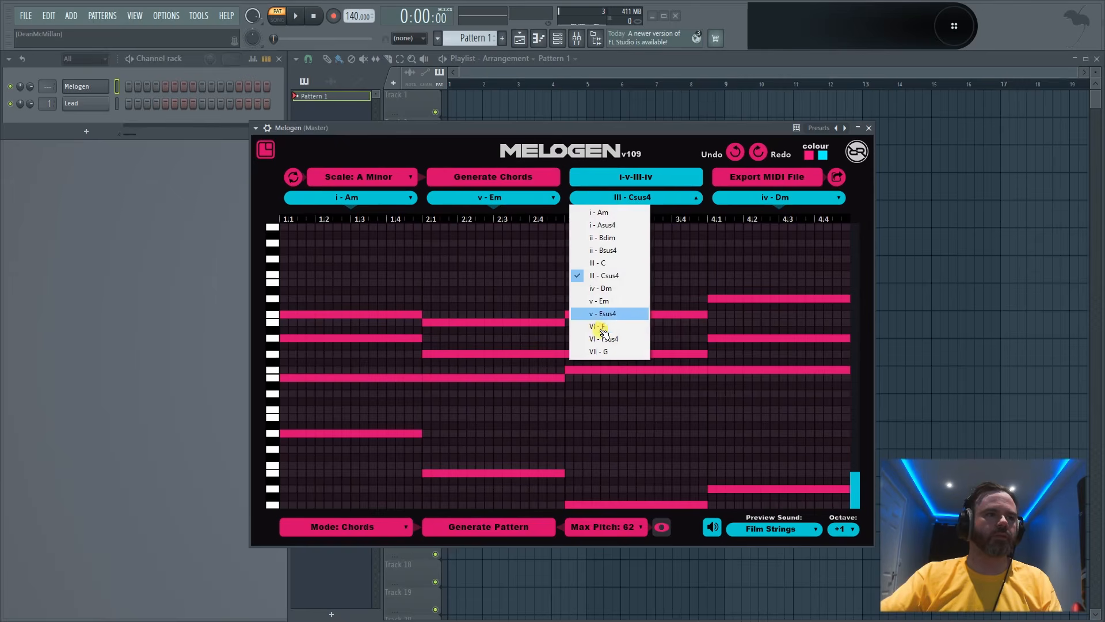
click(602, 328)
key(space)
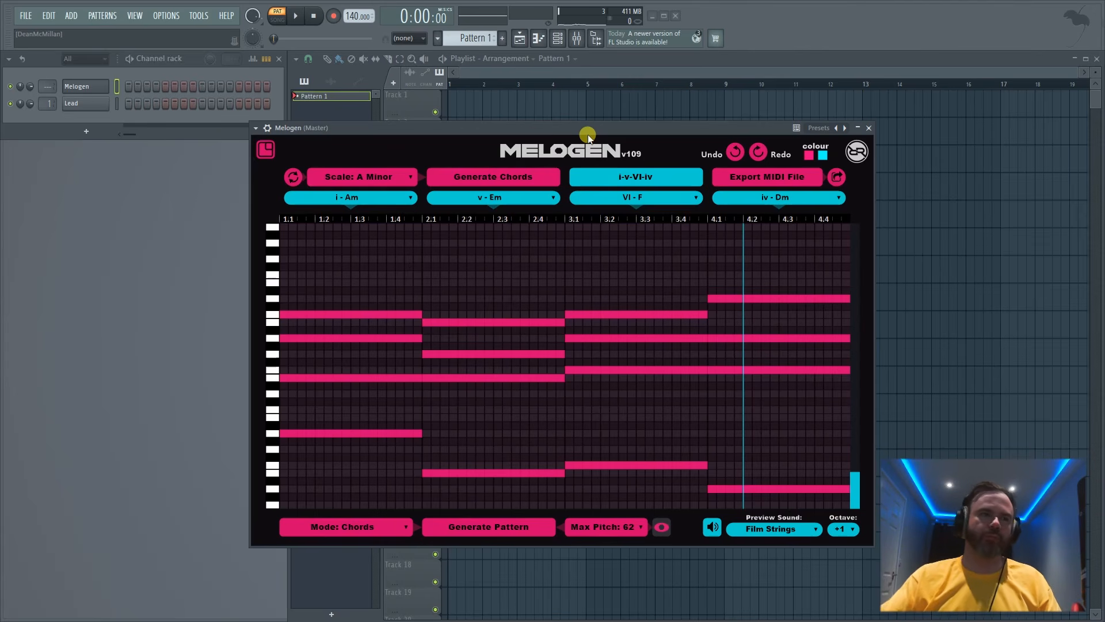
Step: Reposition the MeloGen window while replaying the i-v-VI-iv progression, and stop playback
mouse_move(578, 128)
mouse_down()
mouse_move(618, 113)
mouse_move(574, 112)
mouse_move(580, 120)
mouse_up()
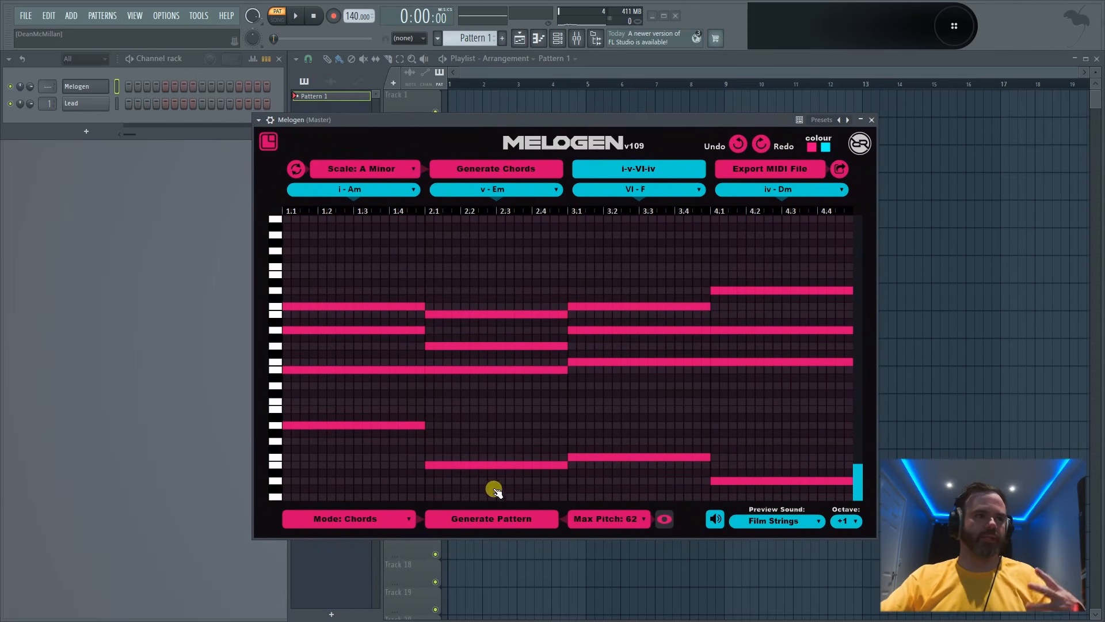
key(space)
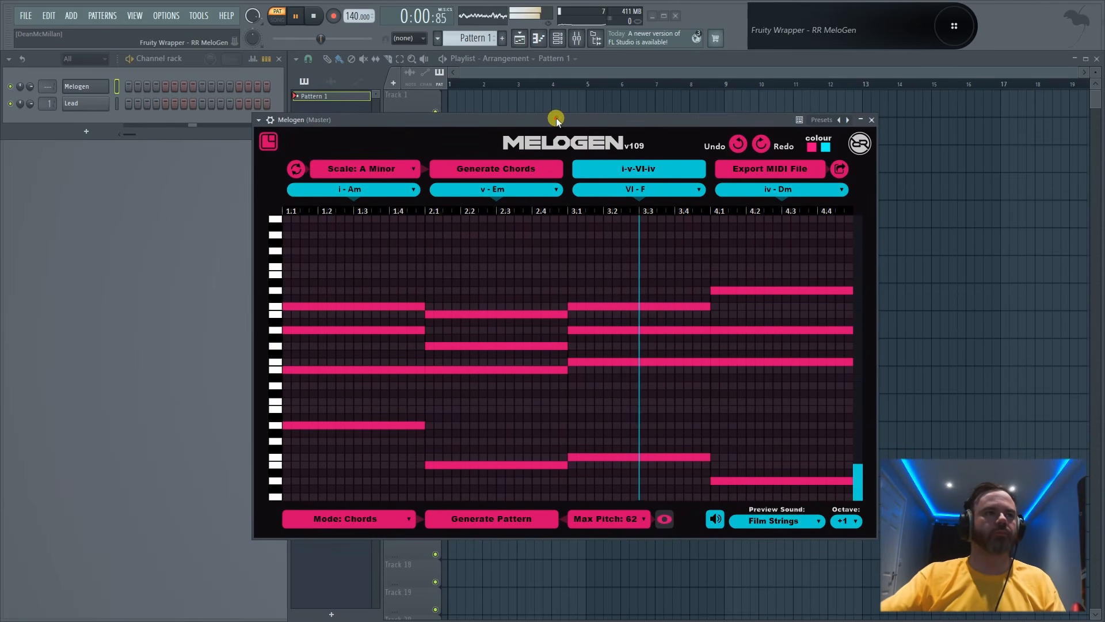
drag(557, 118, 507, 101)
key(space)
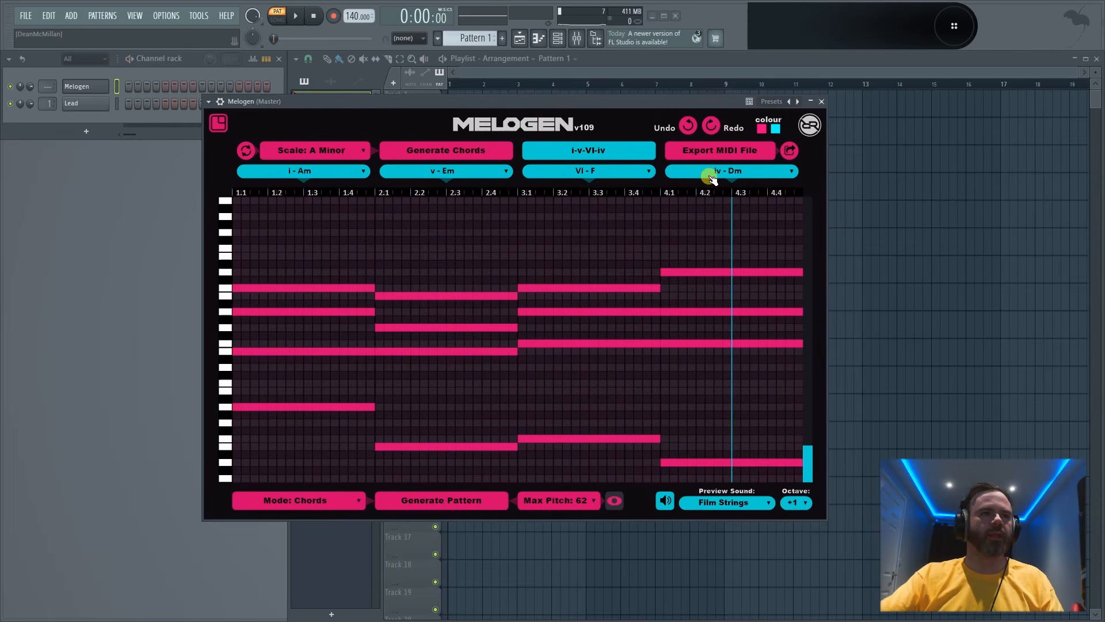
Step: Try III - Csus4 as the fourth chord, replace it with i - Am, and play back the progression
click(708, 171)
click(708, 226)
click(708, 171)
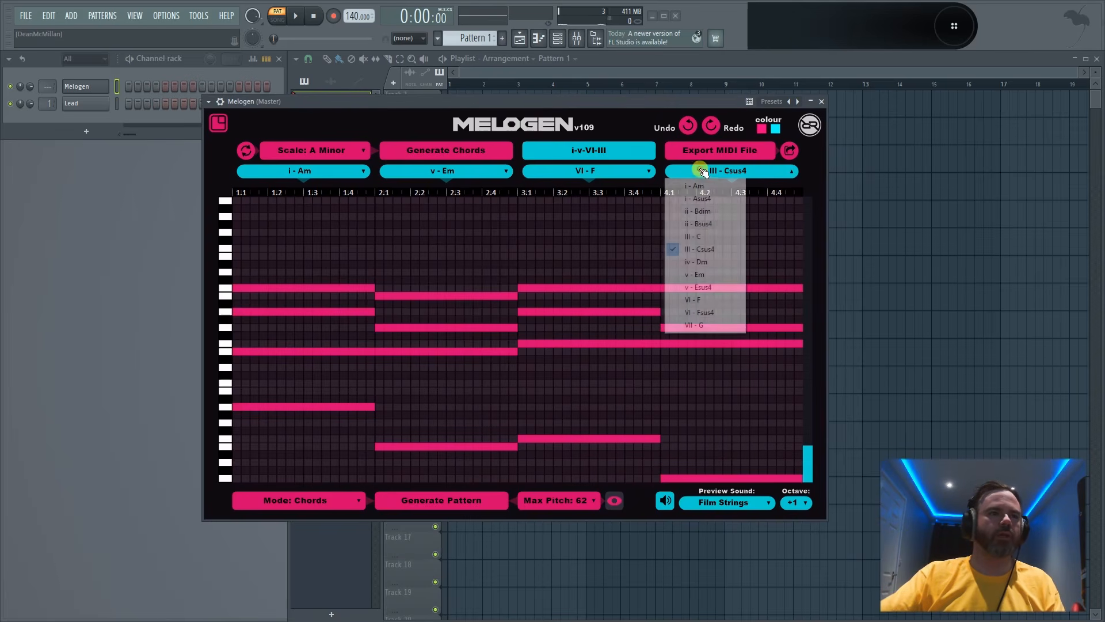
click(711, 186)
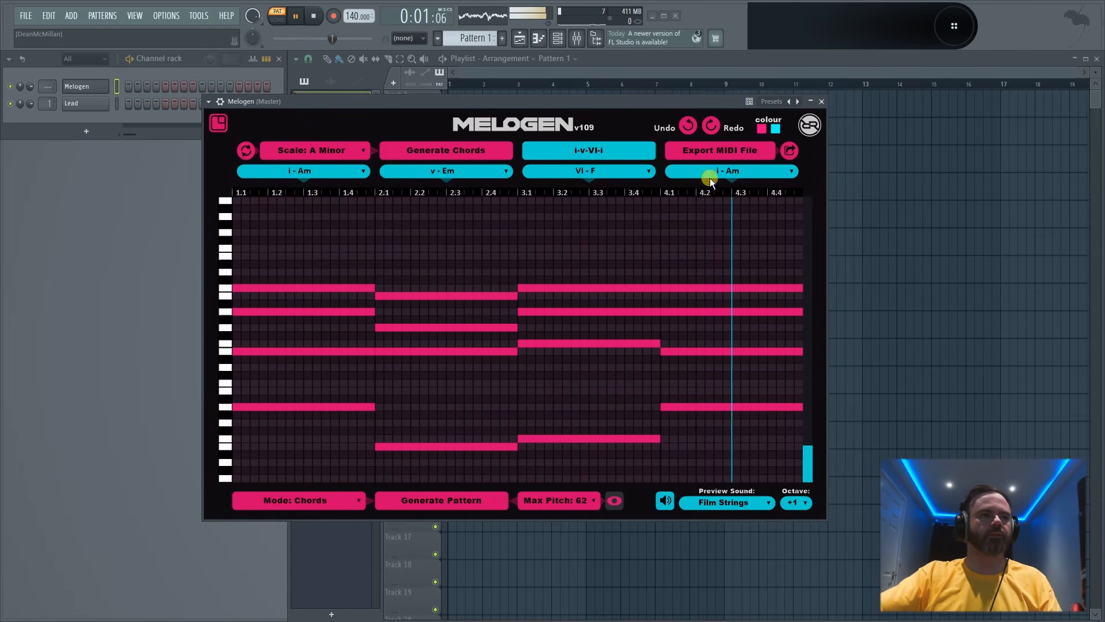
key(space)
Step: Set the fourth chord to i - Asus4 and audition the progression
click(712, 171)
click(700, 198)
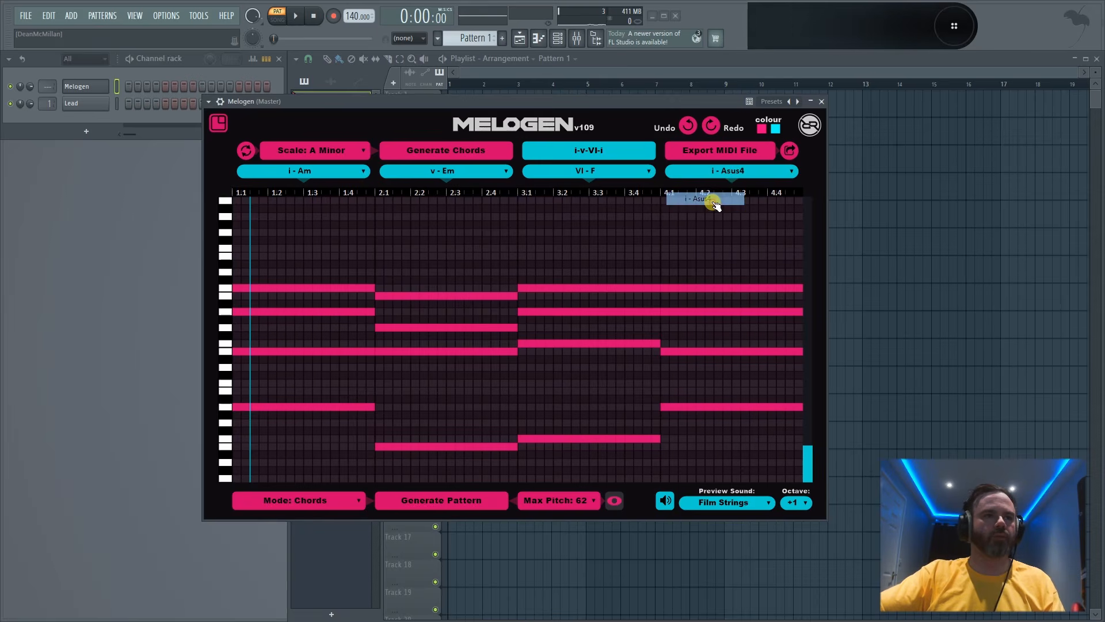
click(712, 171)
drag(635, 101, 635, 103)
key(space)
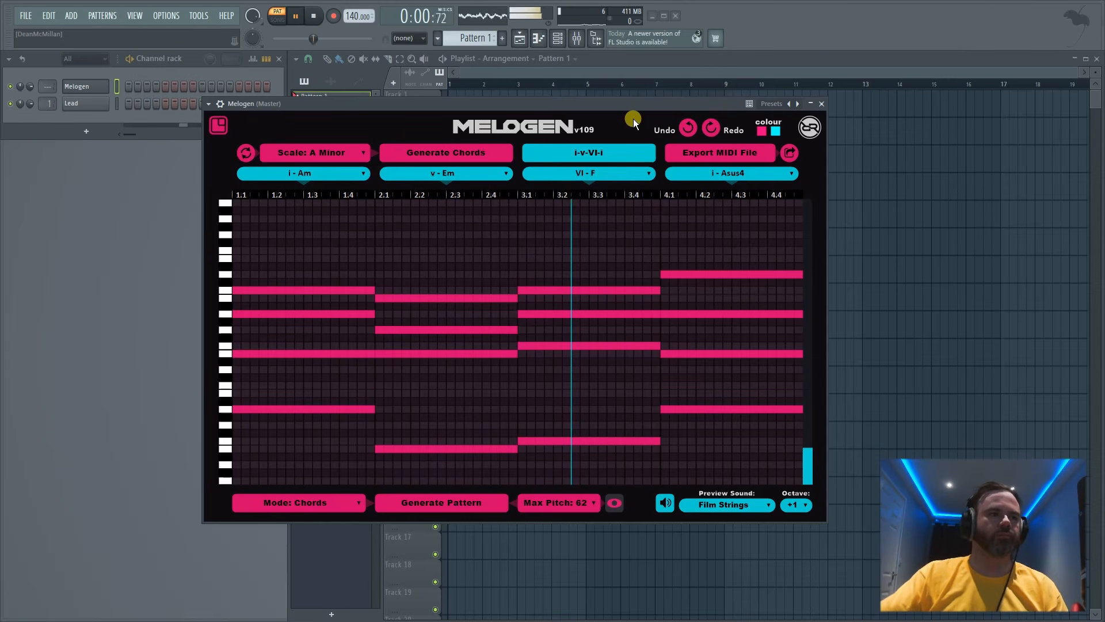
Step: Audition ii - Bdim and ii - Bsus4 as the fourth chord during playback, and settle on III - C
click(707, 175)
click(708, 214)
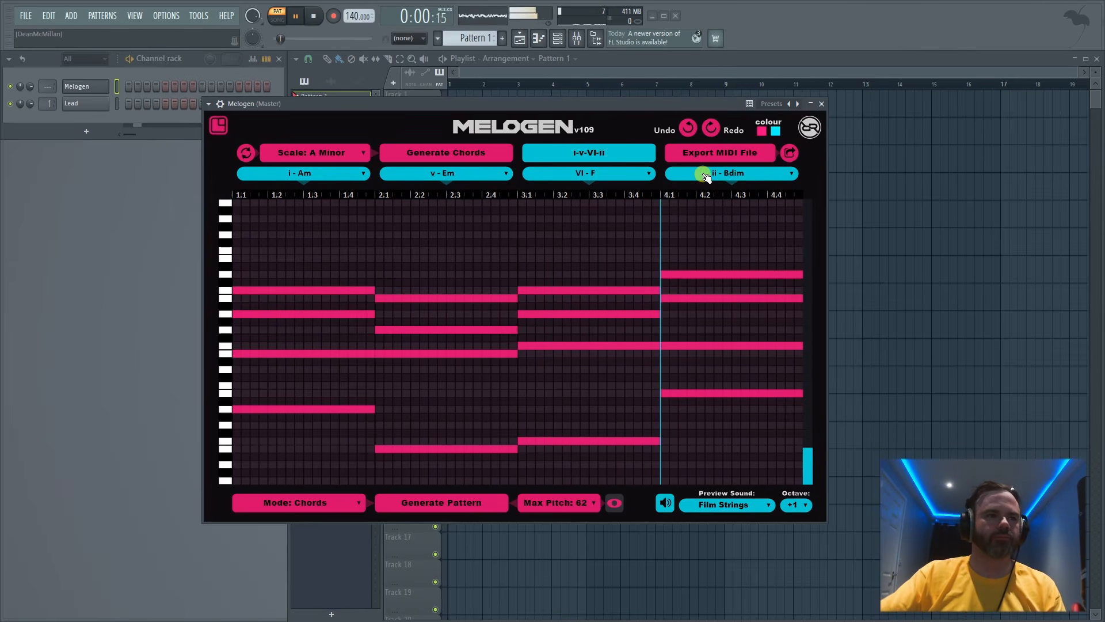
click(706, 175)
click(704, 227)
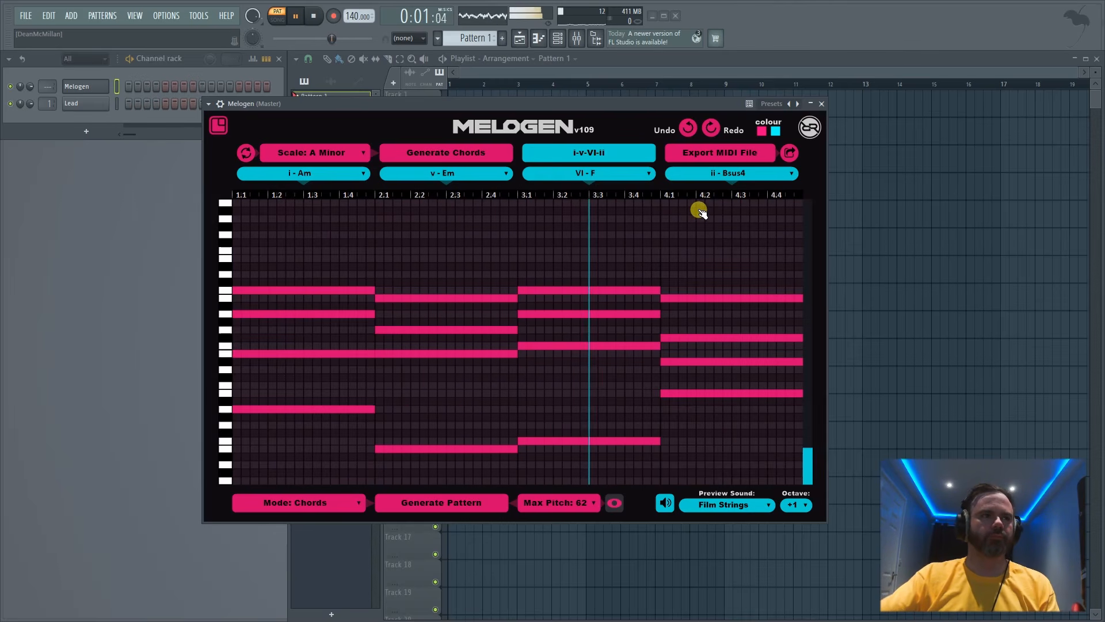
click(709, 175)
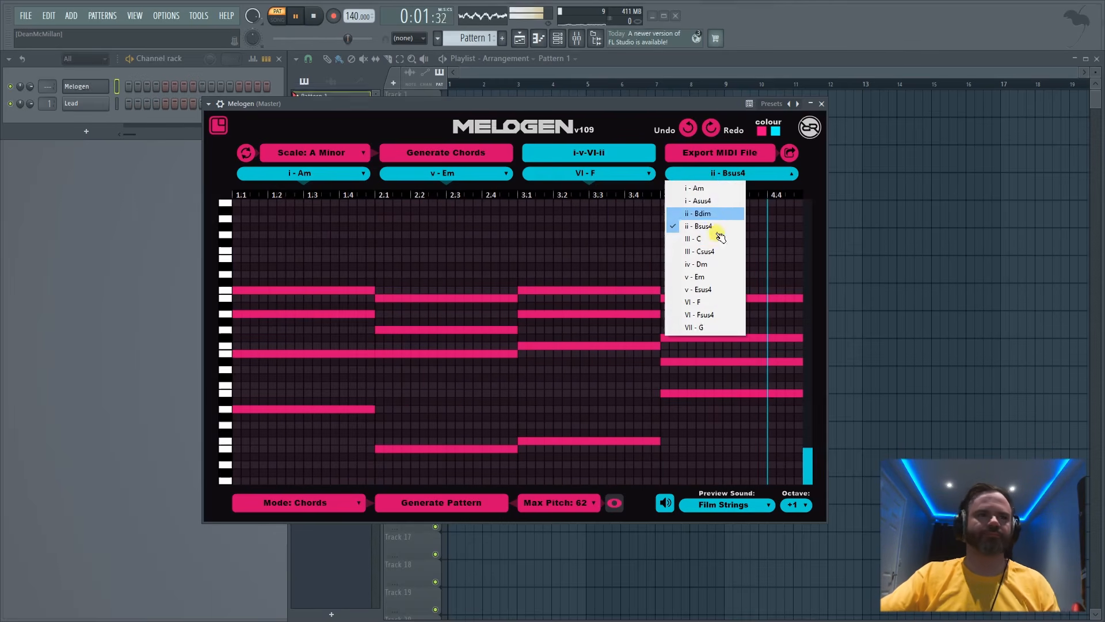
click(721, 239)
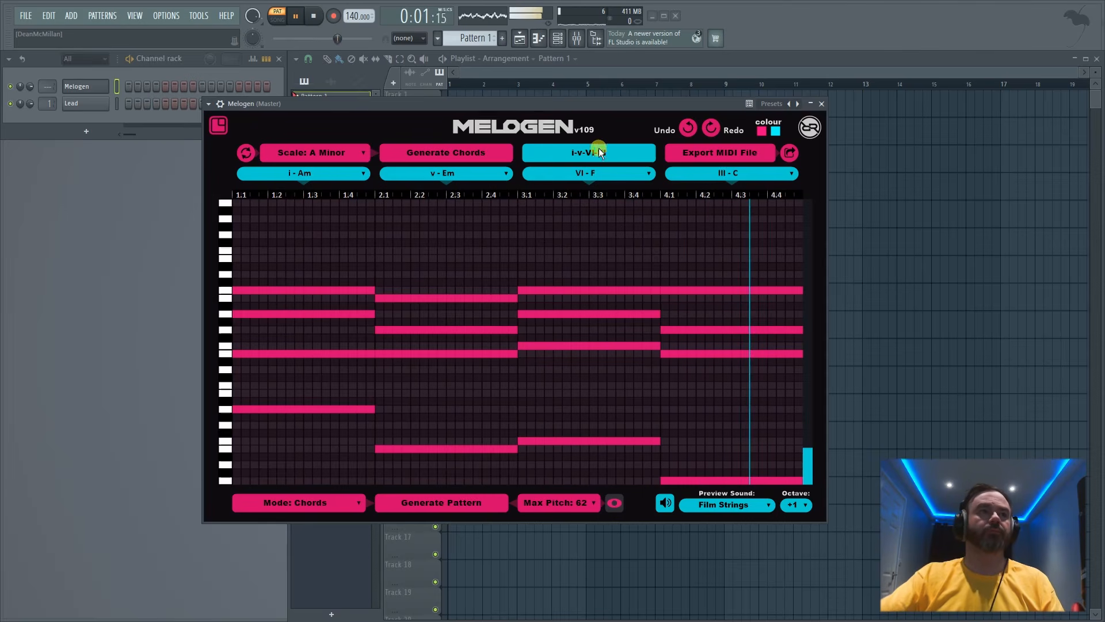
Step: Try III - Csus4 as the fourth chord with playback, and return it to III - C
key(space)
click(734, 173)
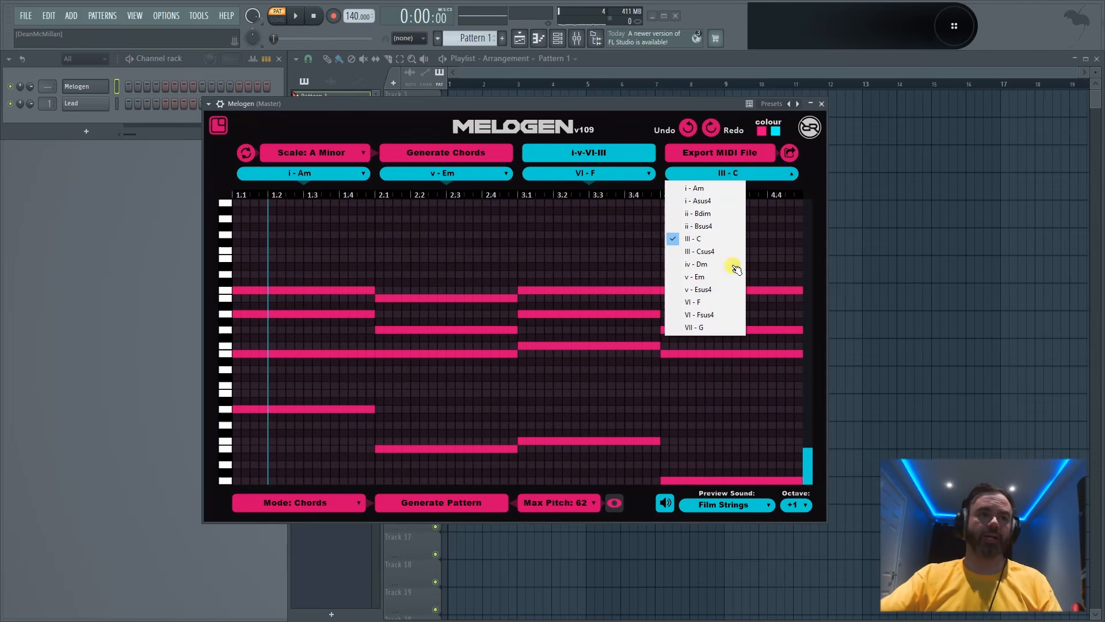
click(729, 252)
key(space)
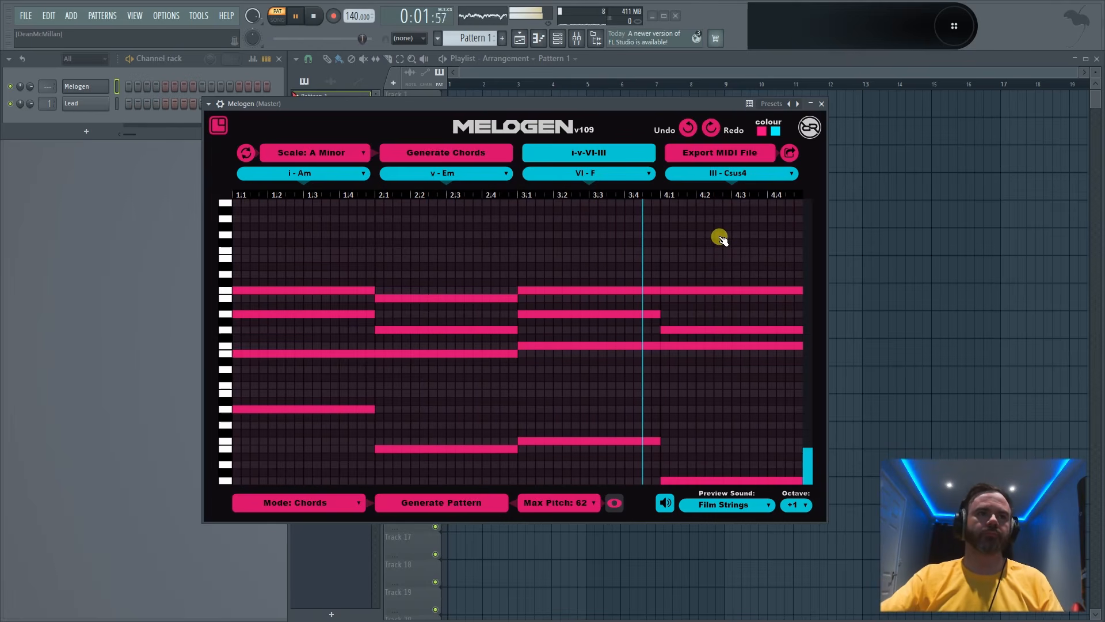
click(727, 172)
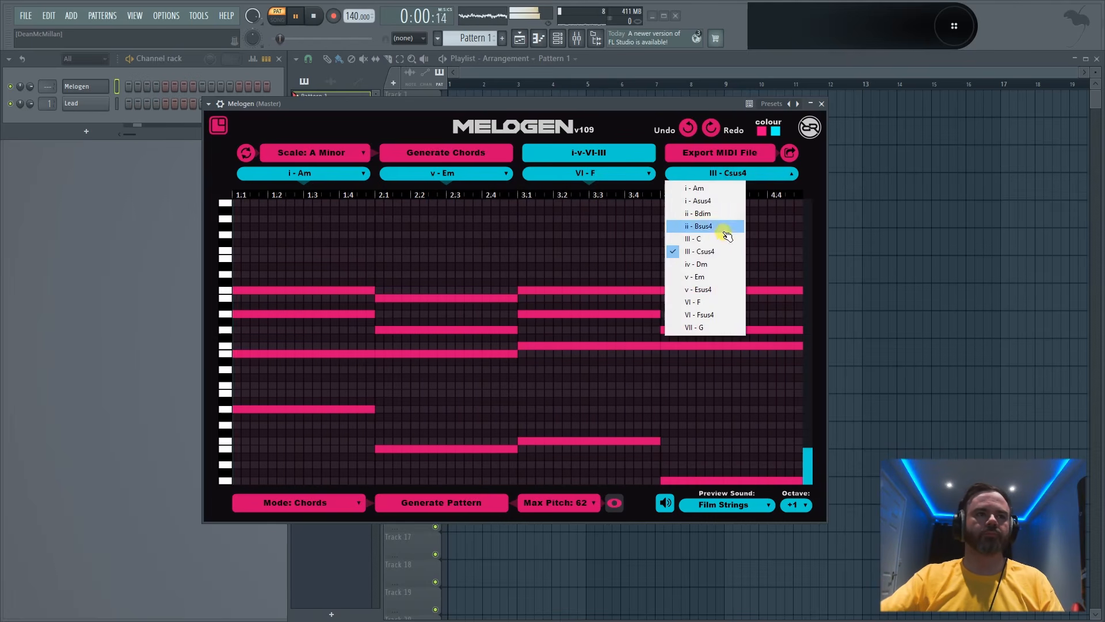
click(723, 239)
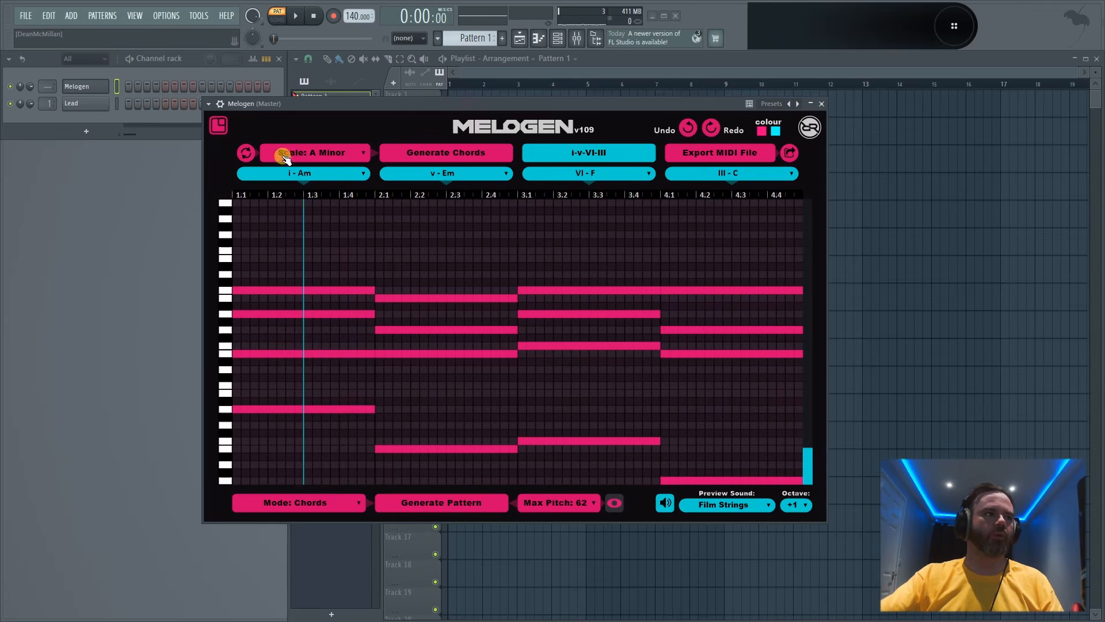
Step: Transfer the i-v-VI-III chord progression's MIDI from MeloGen into the Melogen channel of Pattern 1
drag(239, 129, 391, 142)
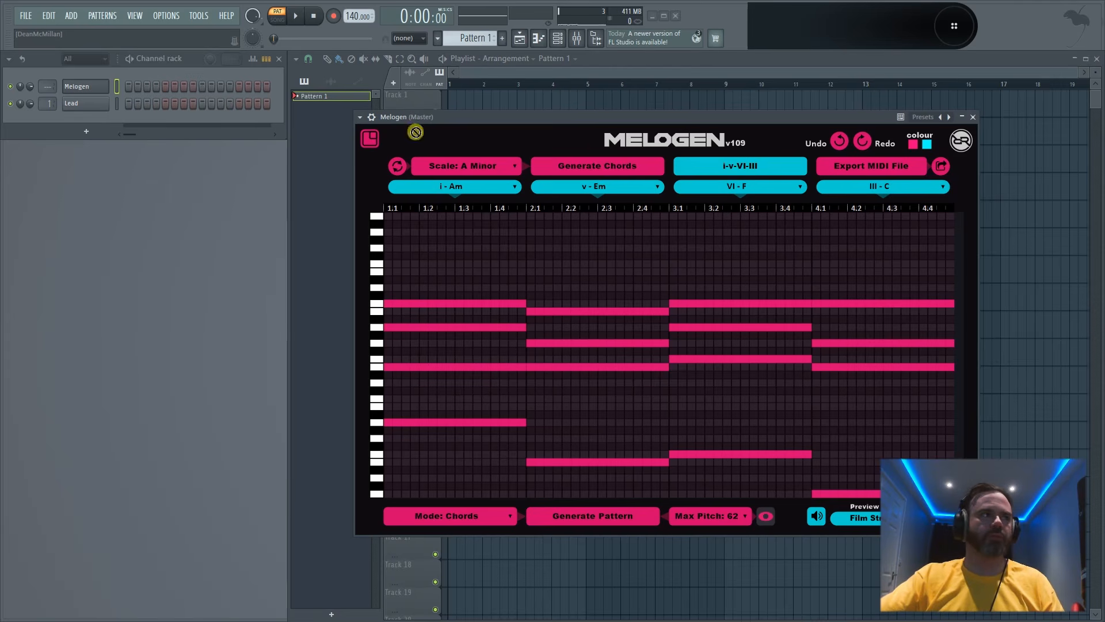
drag(88, 84, 88, 84)
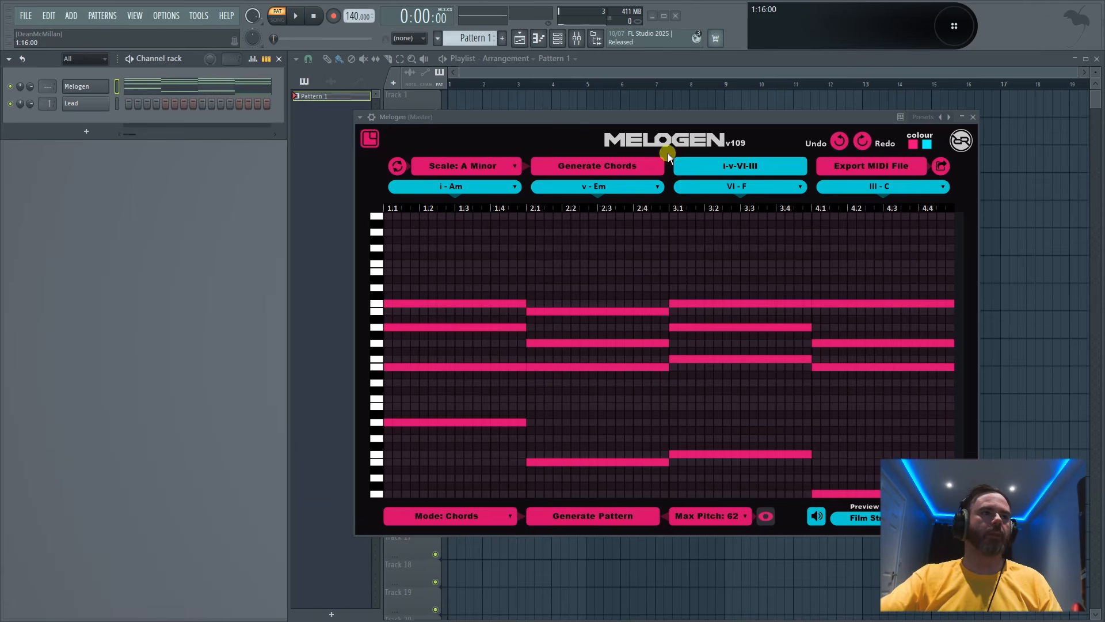
drag(628, 122, 601, 92)
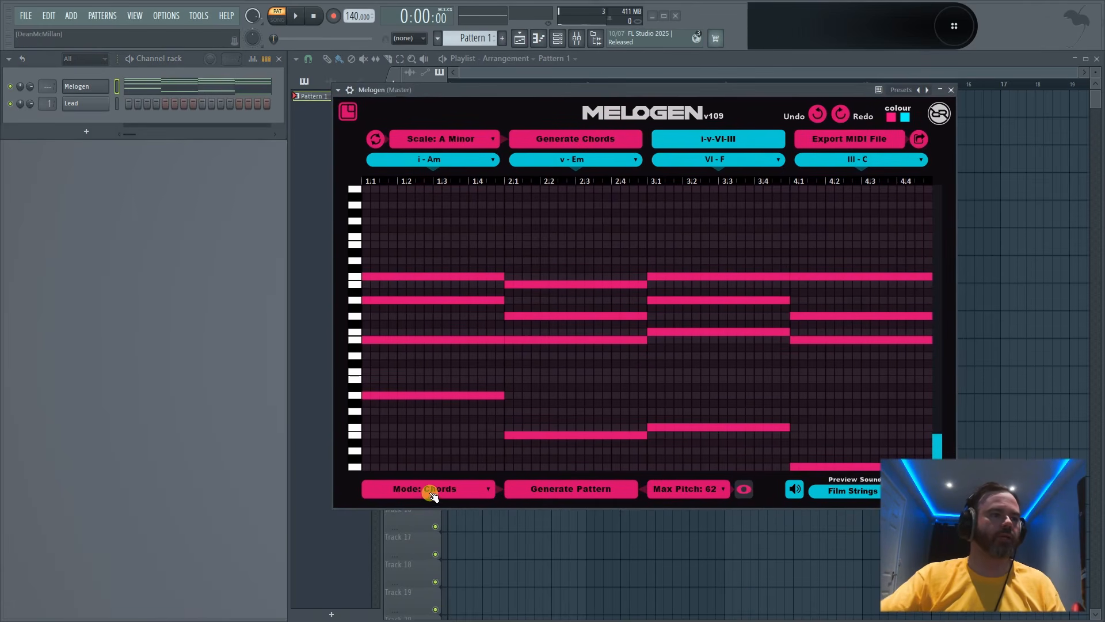
Step: Change the generator mode to Trance Melody and make the preview sound setting reachable
click(432, 488)
click(418, 407)
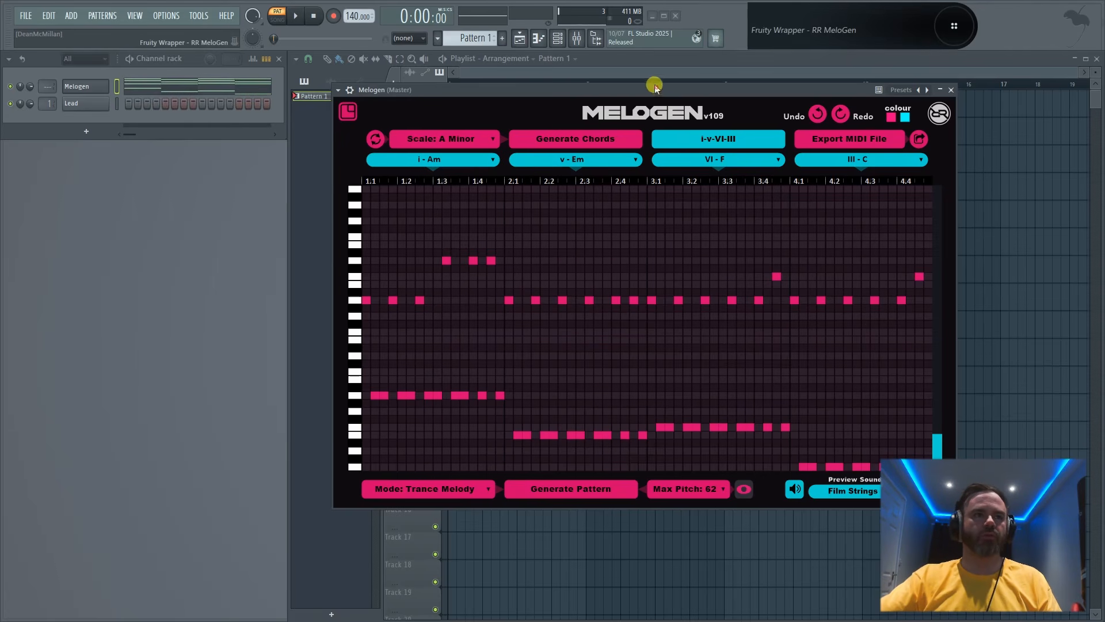
drag(655, 87, 639, 36)
Step: Try LD Supersaw HRM as the preview sound and play the trance melody with the chords
click(809, 442)
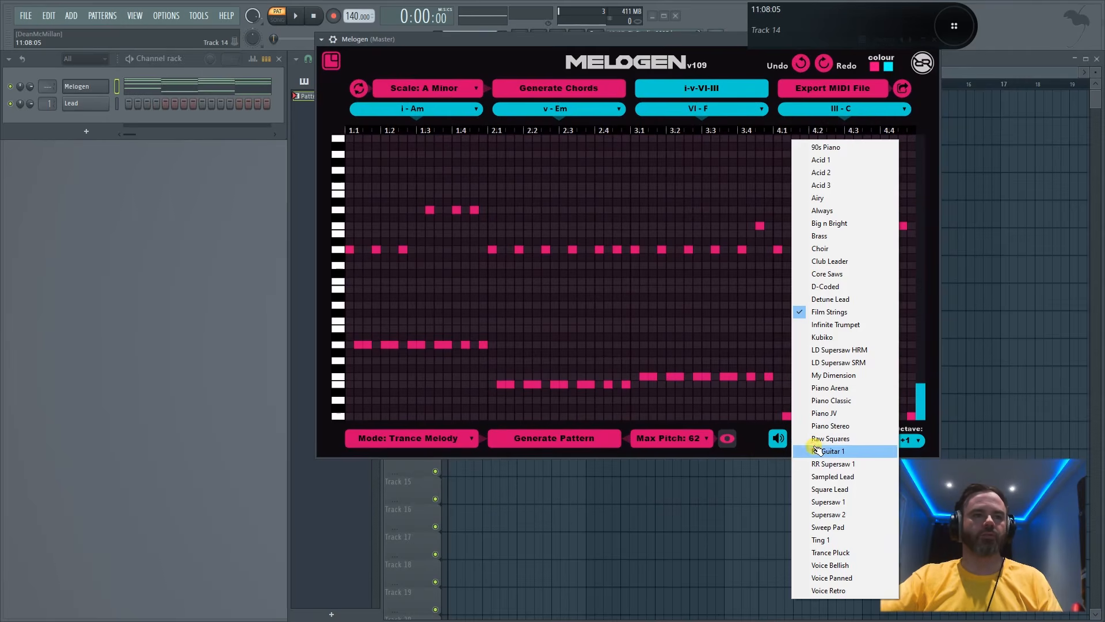
click(854, 351)
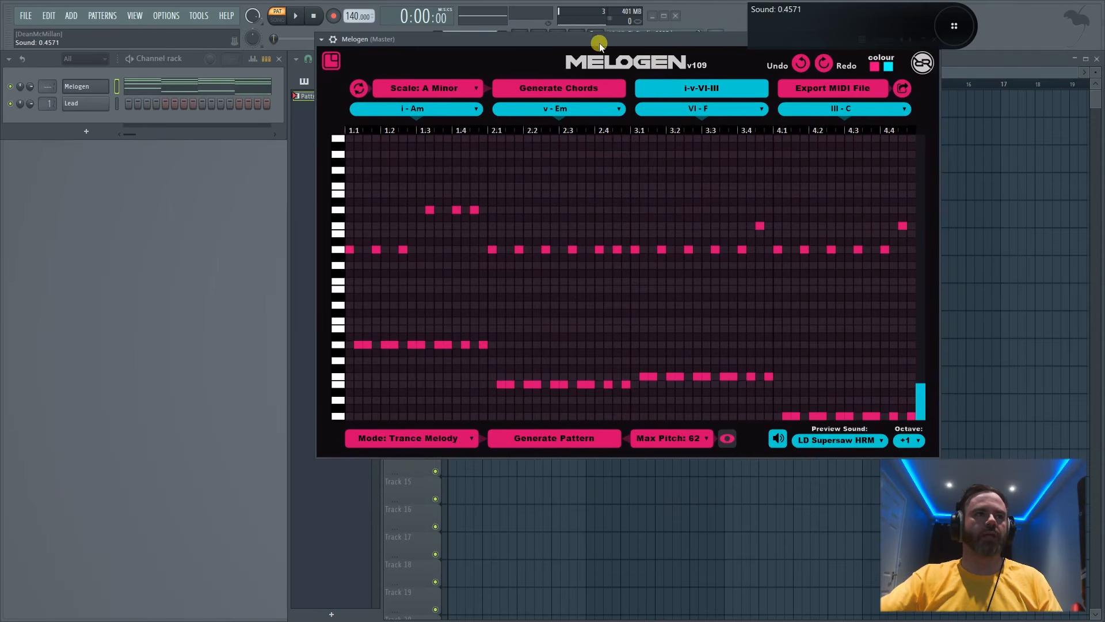
drag(600, 43, 531, 124)
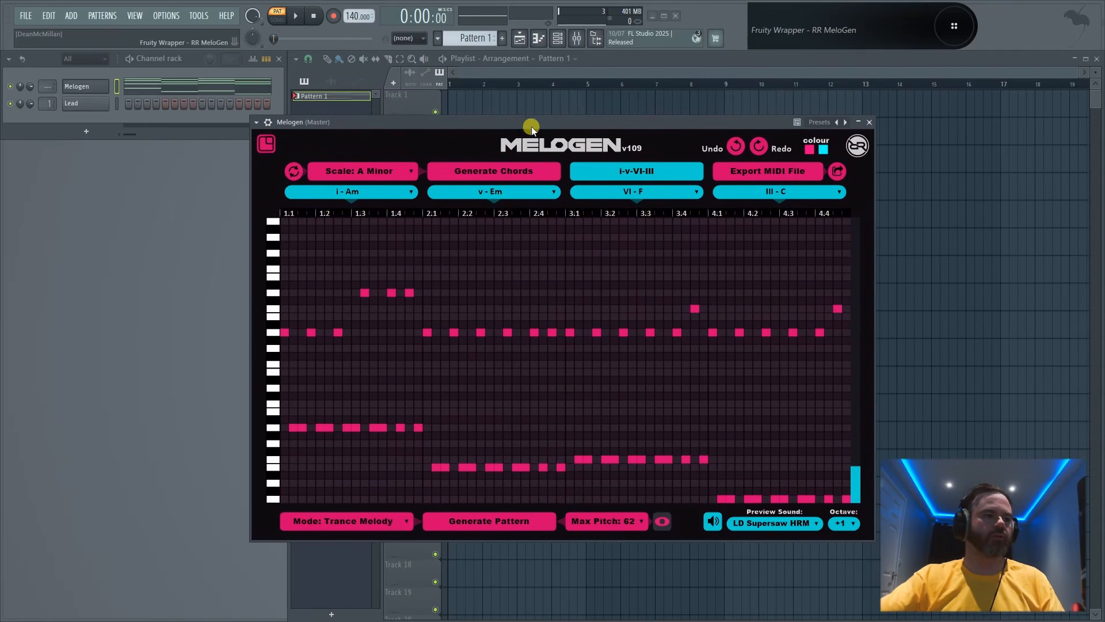
key(space)
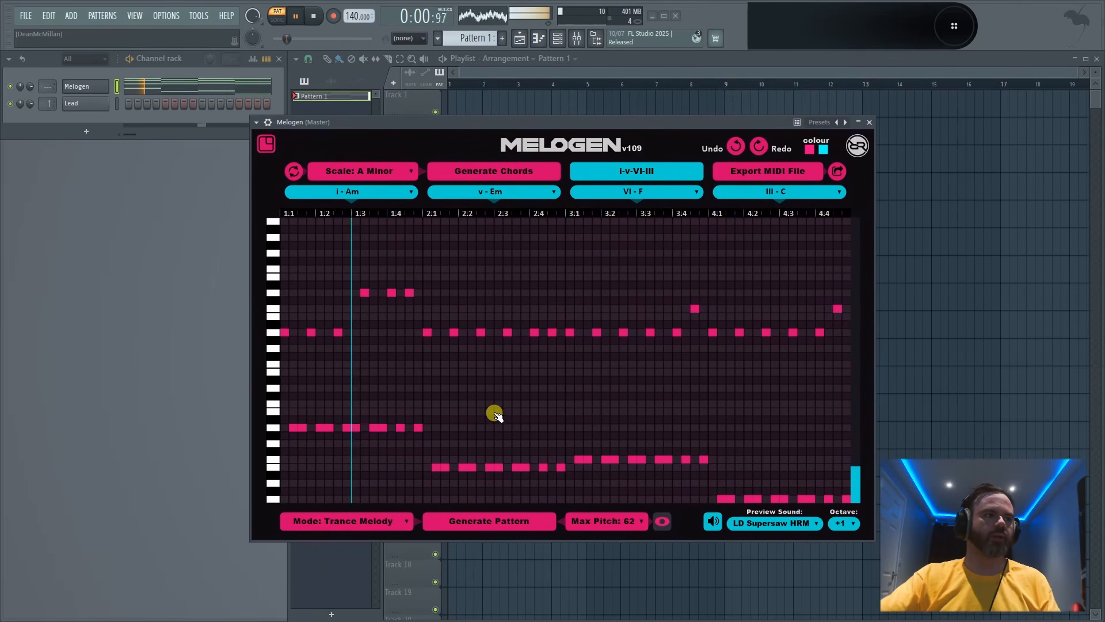
key(space)
Step: Set the preview sound to Trance Pluck and play back the melody with the chords
click(769, 525)
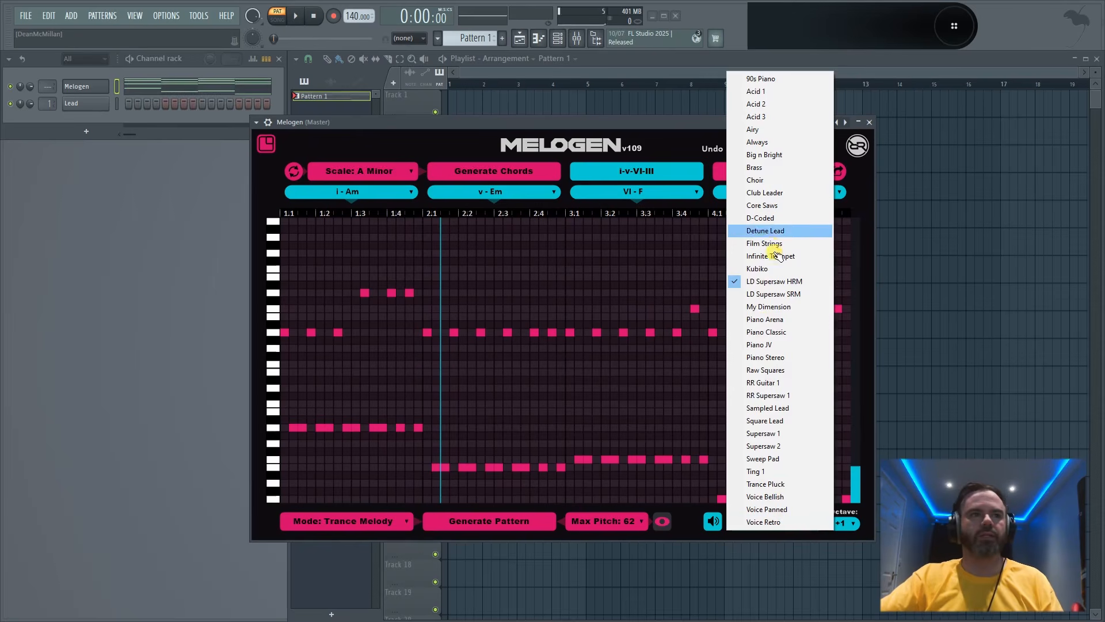
click(767, 483)
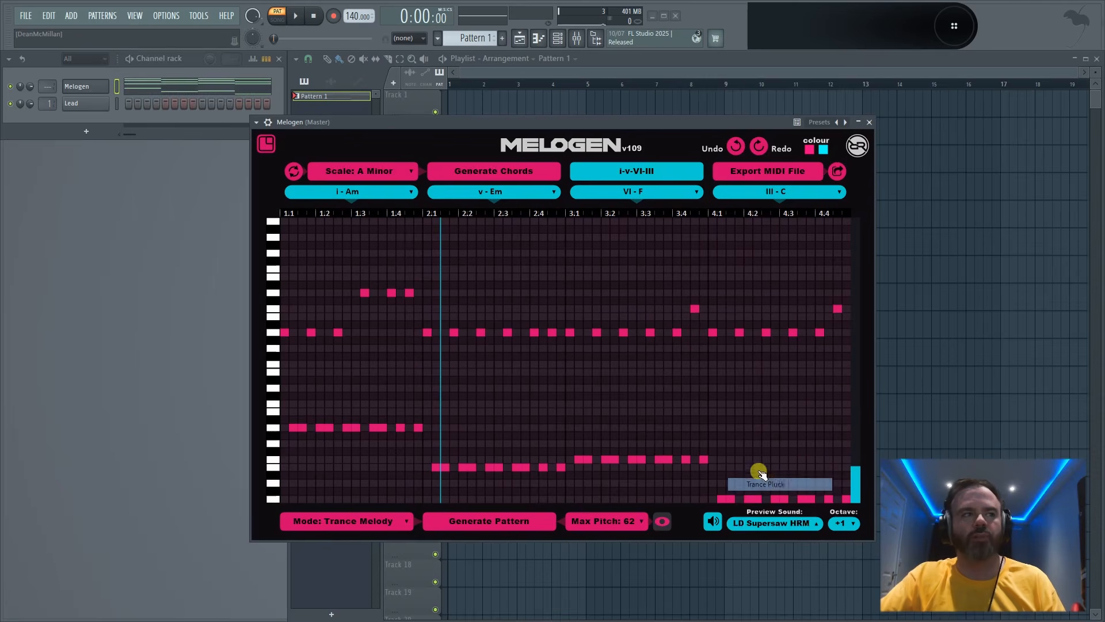
key(space)
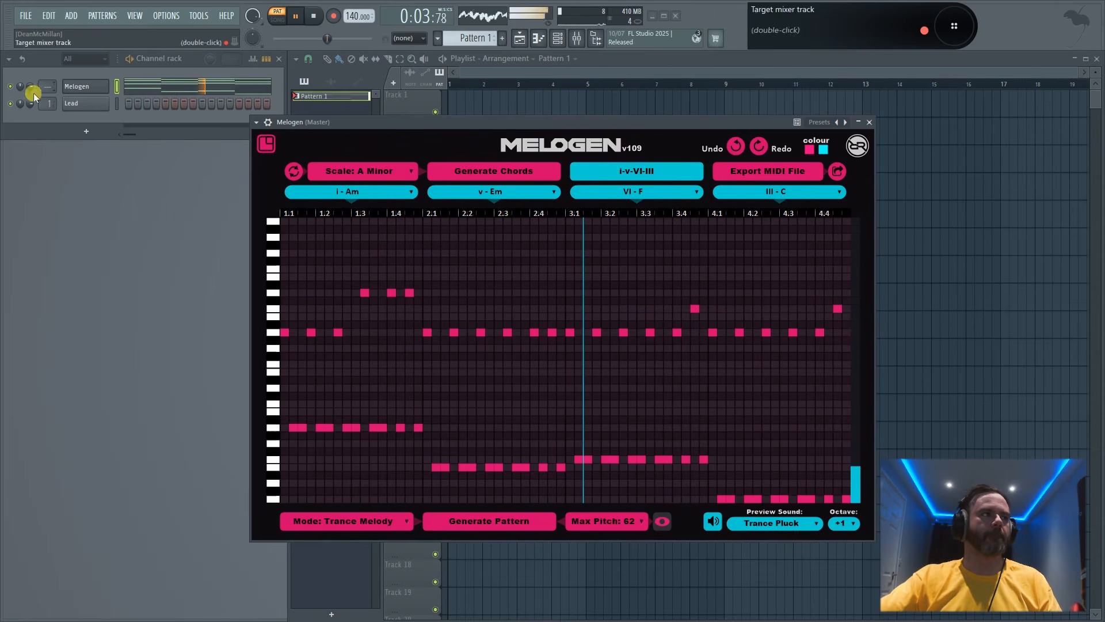
key(space)
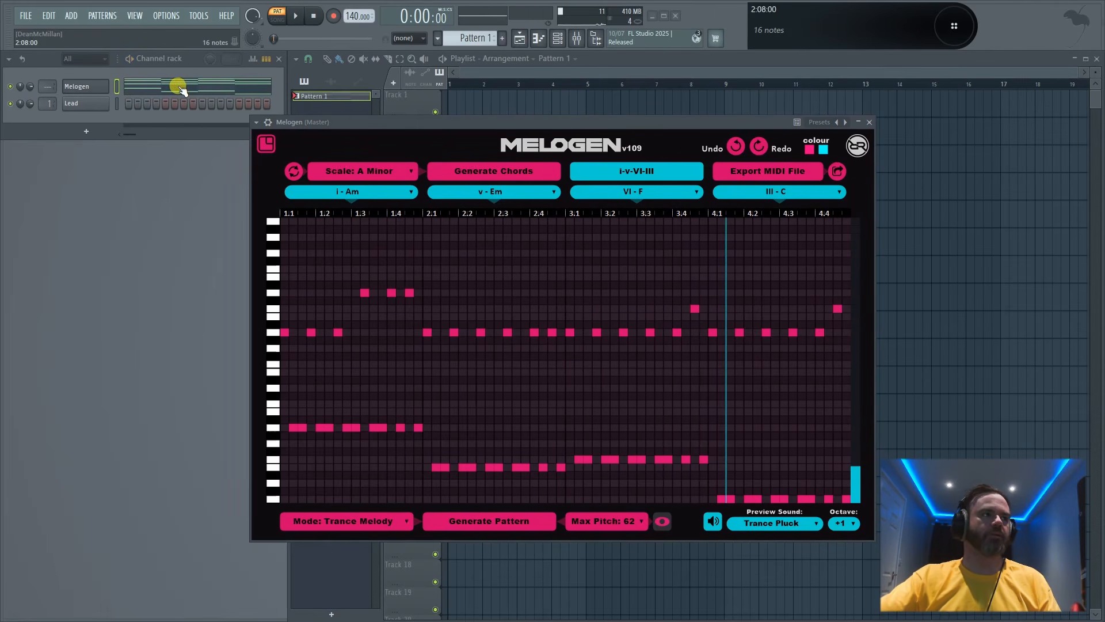
Step: Cut the chord notes from the Melogen channel and play the trance melody on its own
click(180, 90)
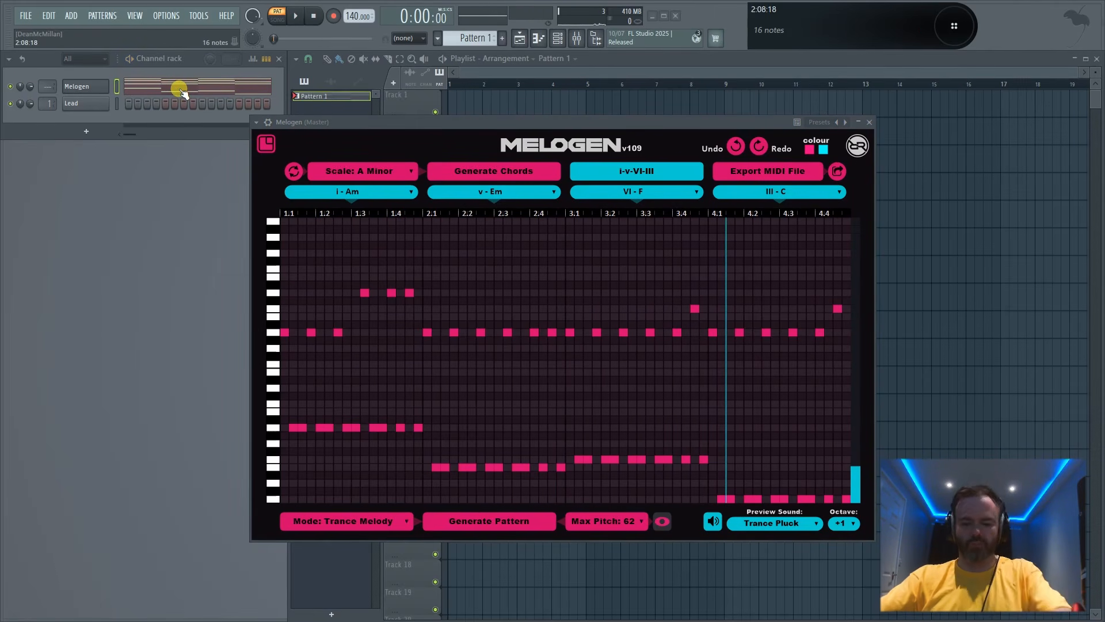
key(ctrl+x)
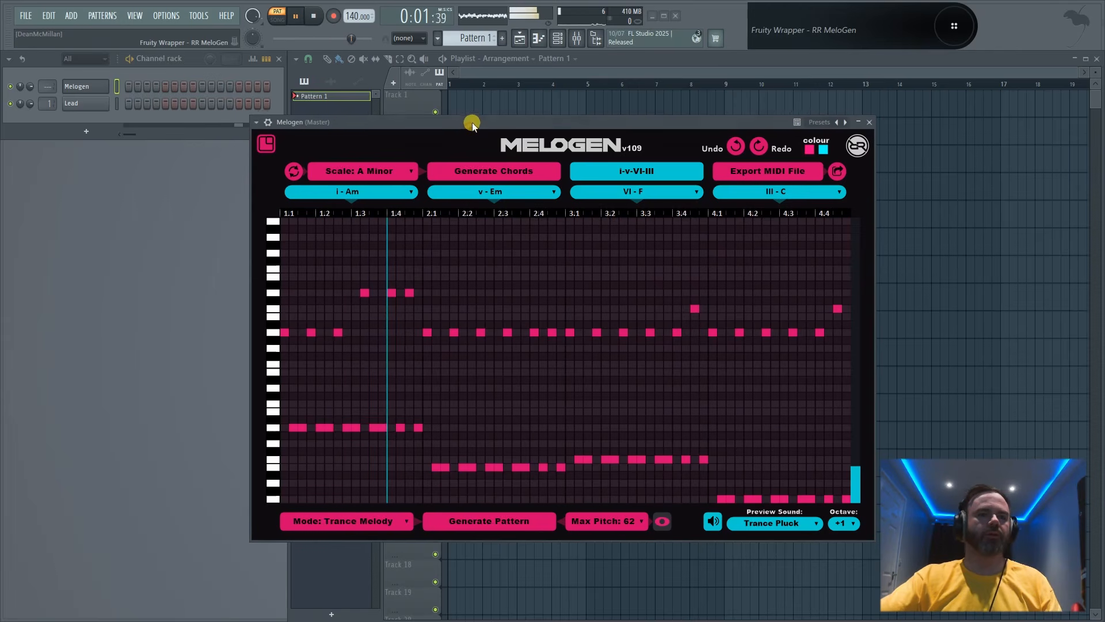
drag(470, 125, 475, 120)
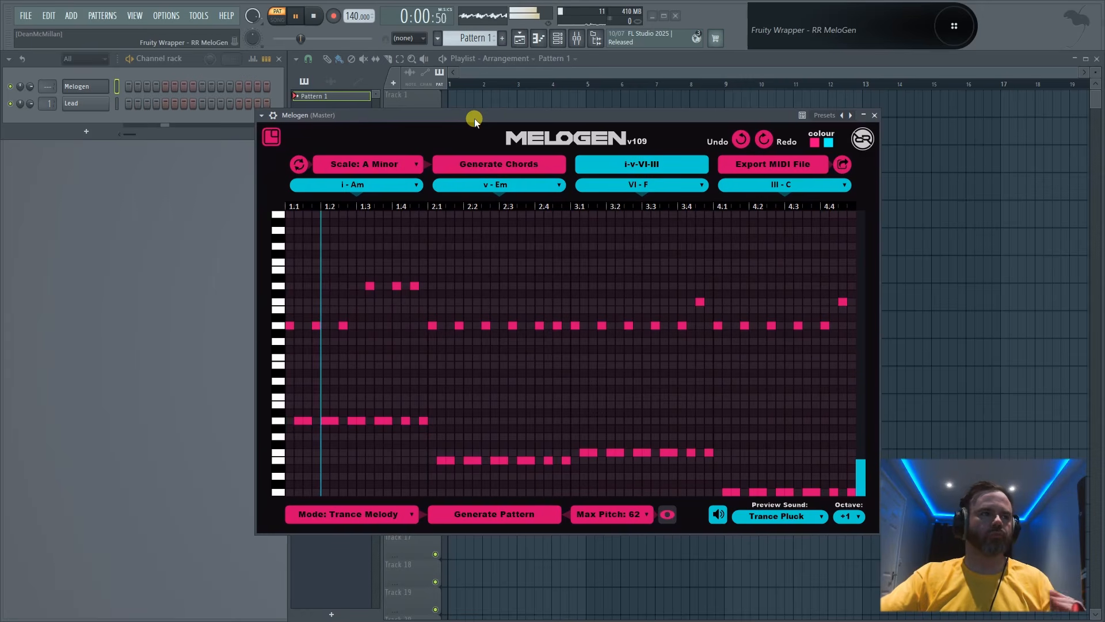
Step: Generate a new Trance Melody pattern and audition it with the Trance Pluck sound
drag(475, 121, 476, 122)
key(space)
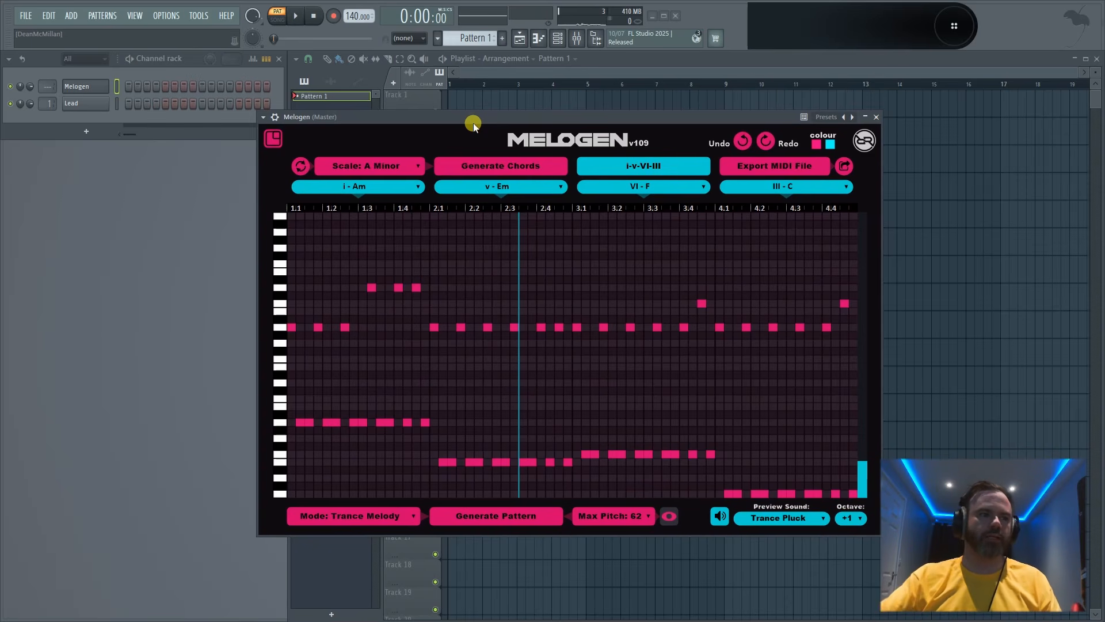
click(485, 517)
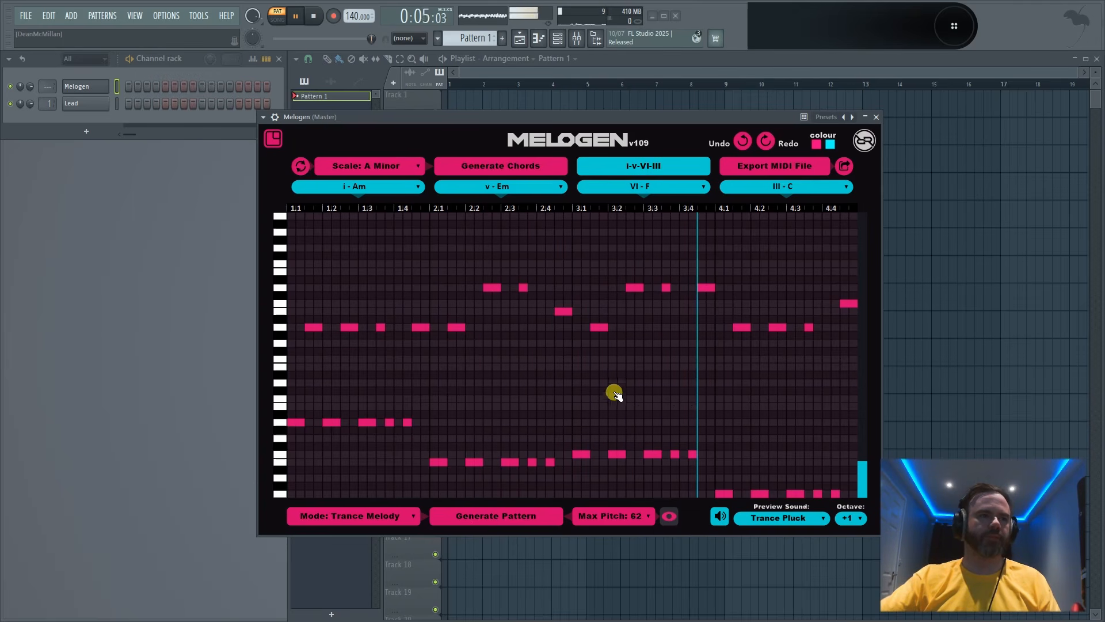
key(space)
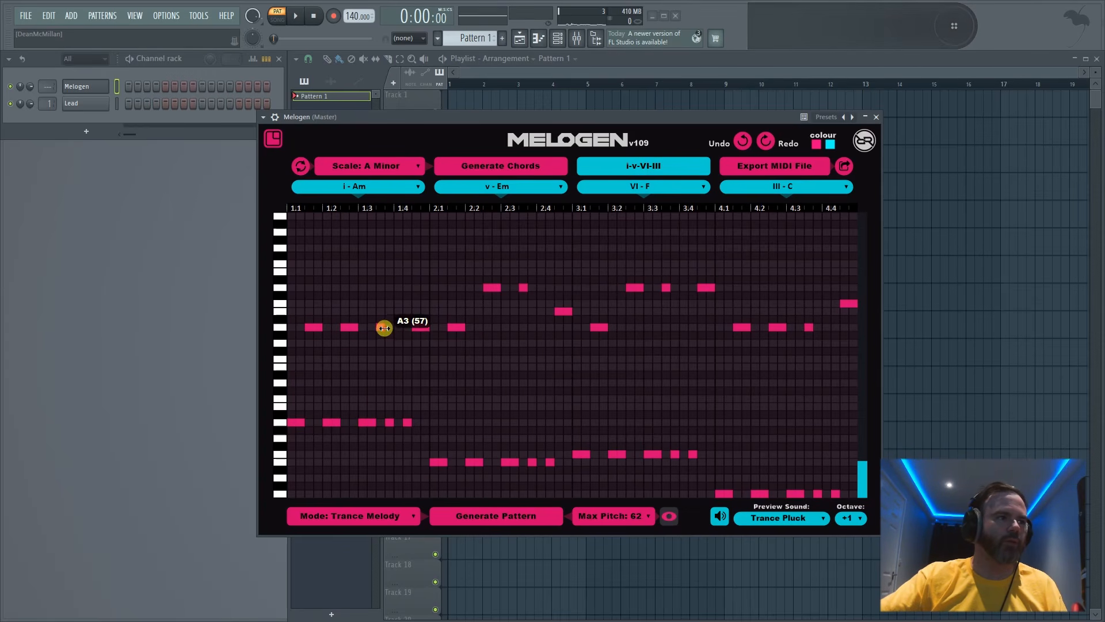
Step: Lengthen the short A3 note at beat 1.3 and merge the two short A2 notes ending bar 1 into one longer note
drag(392, 328, 394, 327)
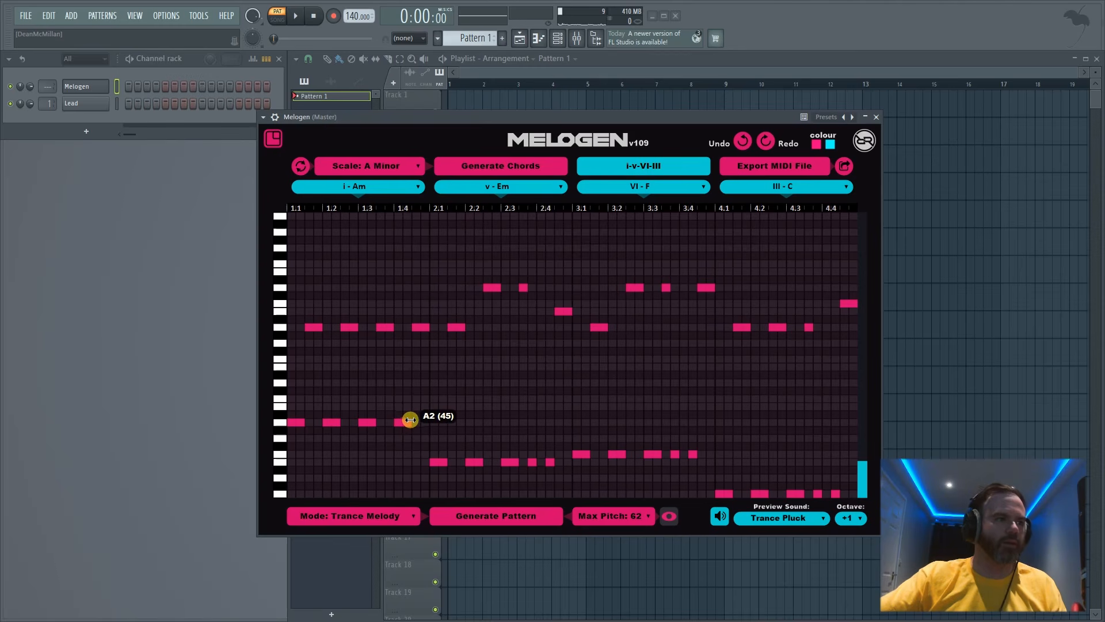
key(space)
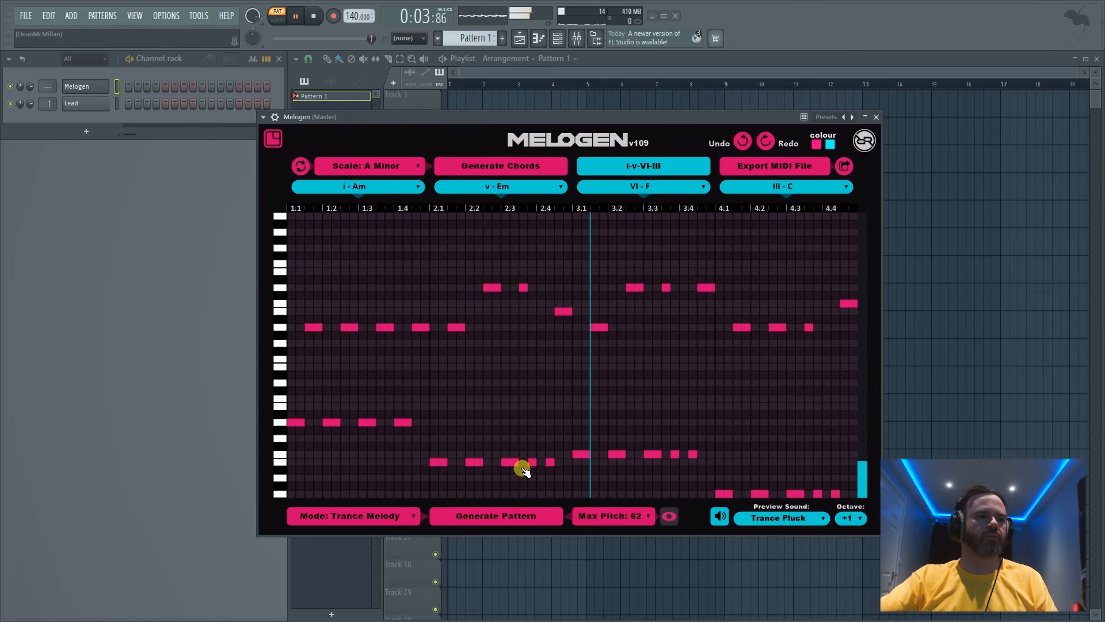
key(space)
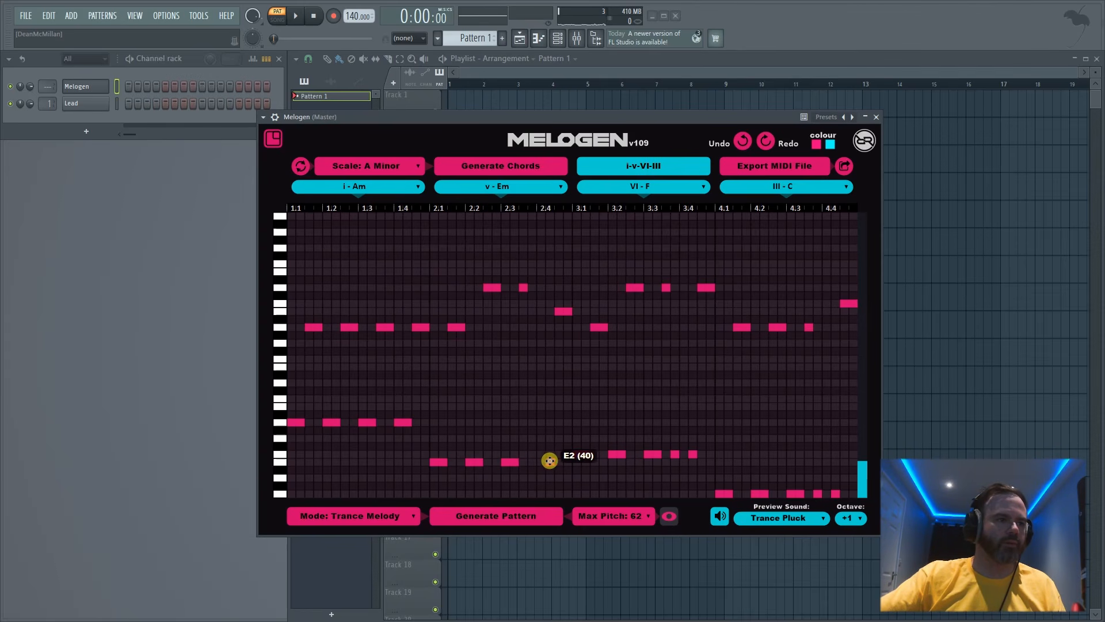
Step: Merge the two short E2 notes ending bar 2 into one longer note and play the edited trance melody repeatedly
key(space)
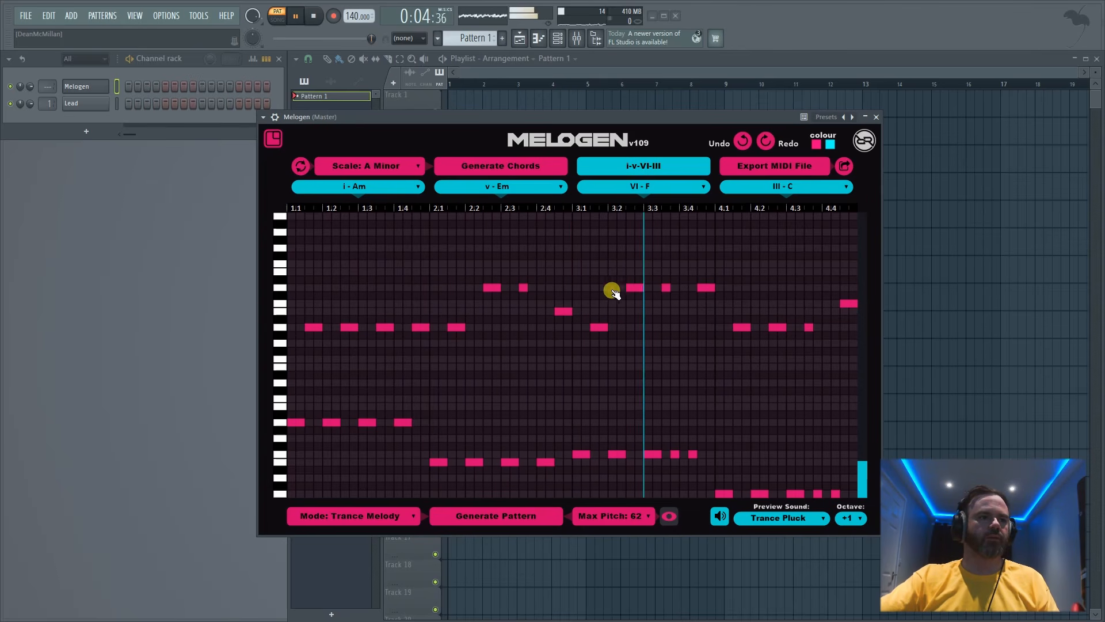
key(space)
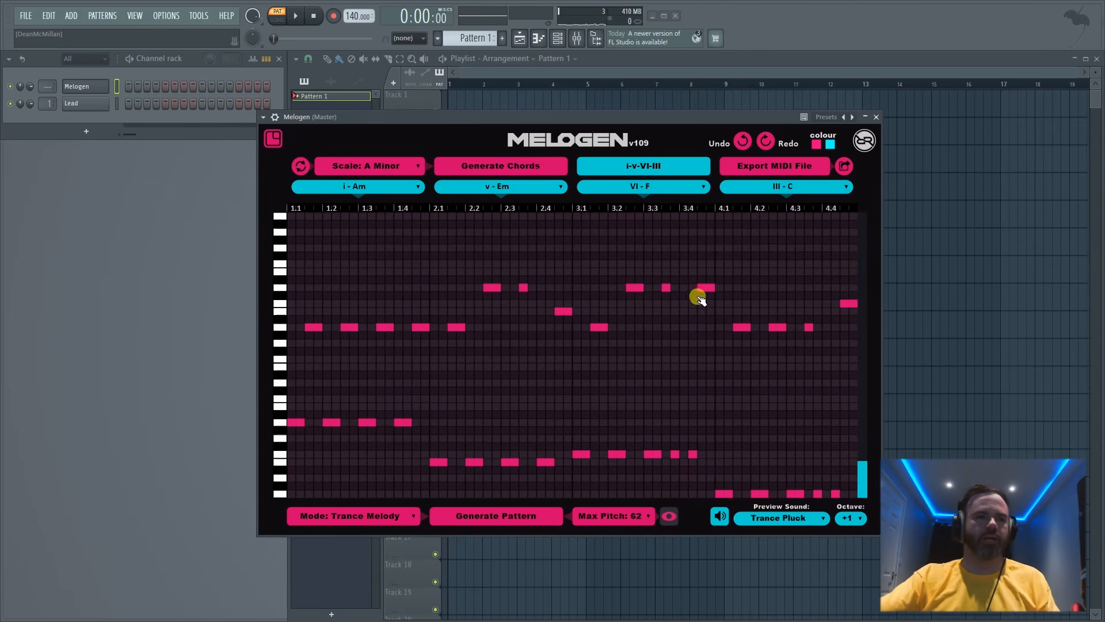
key(space)
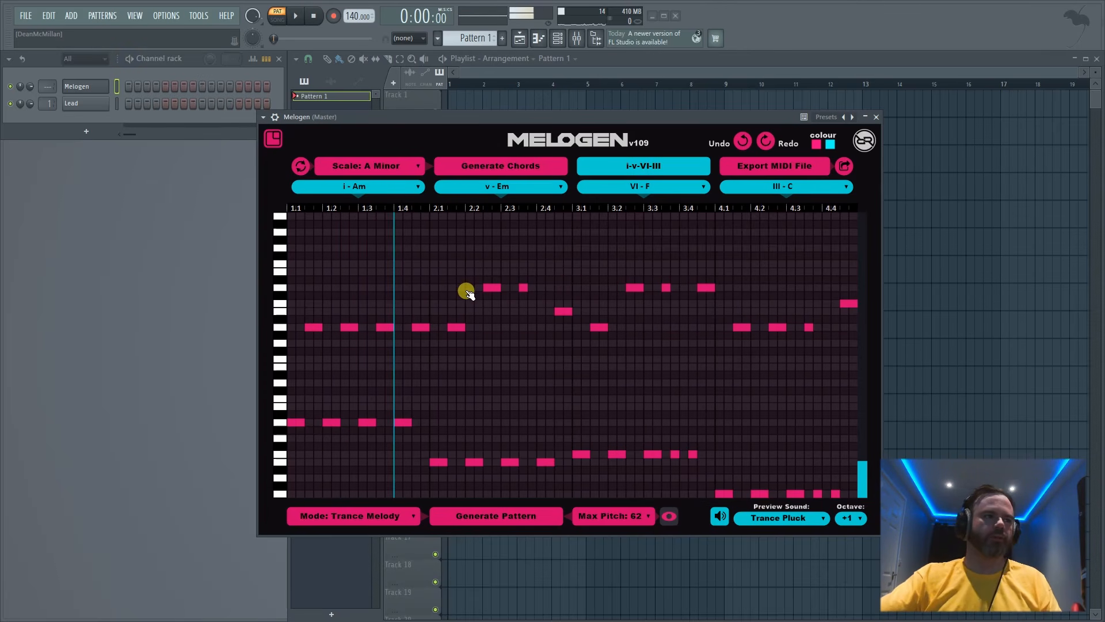
key(space)
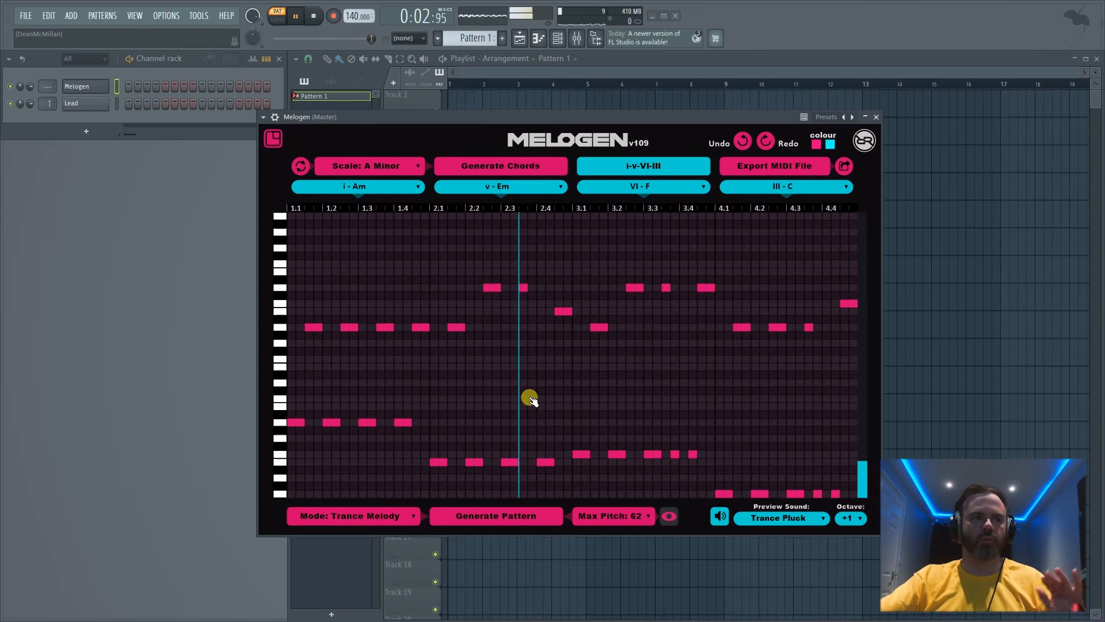
key(space)
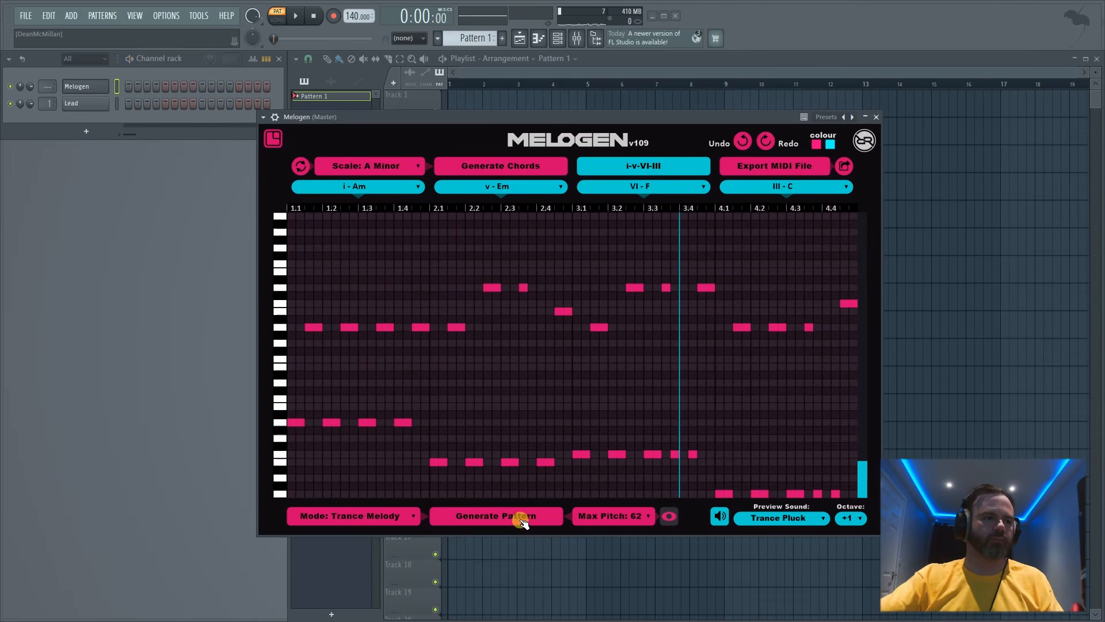
Step: Generate two more Trance Melody patterns, auditioning the first one
click(495, 516)
key(space)
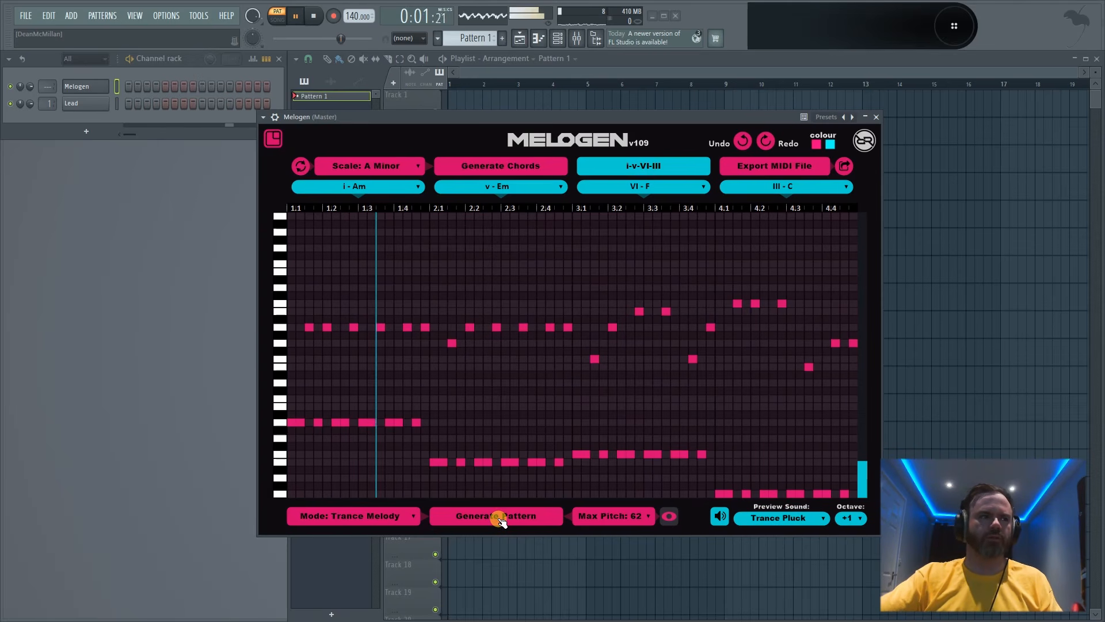
key(space)
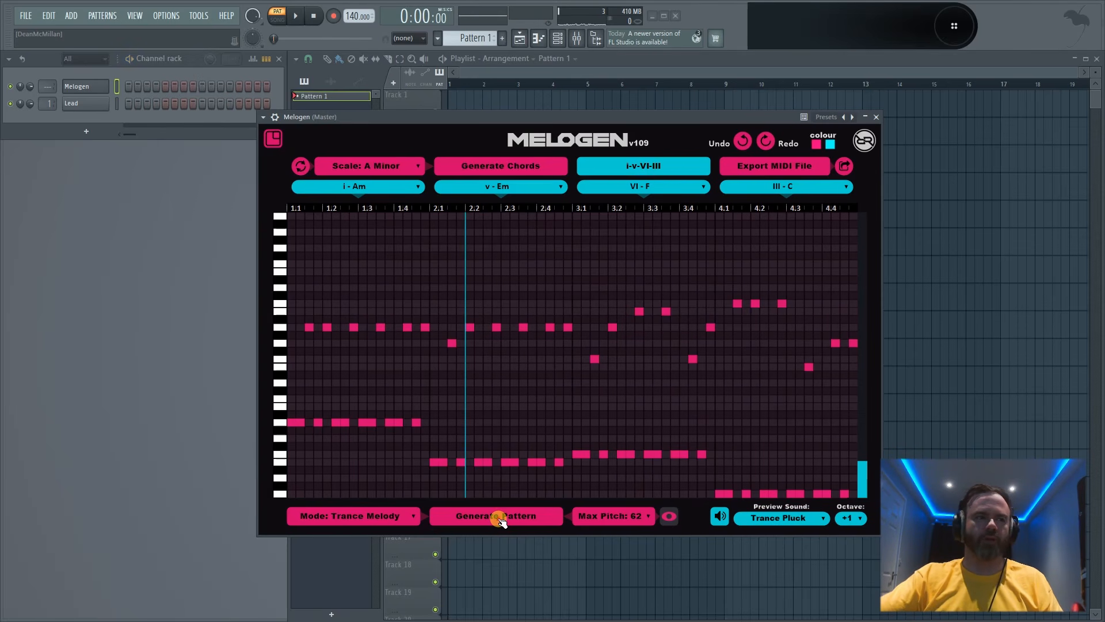
click(500, 520)
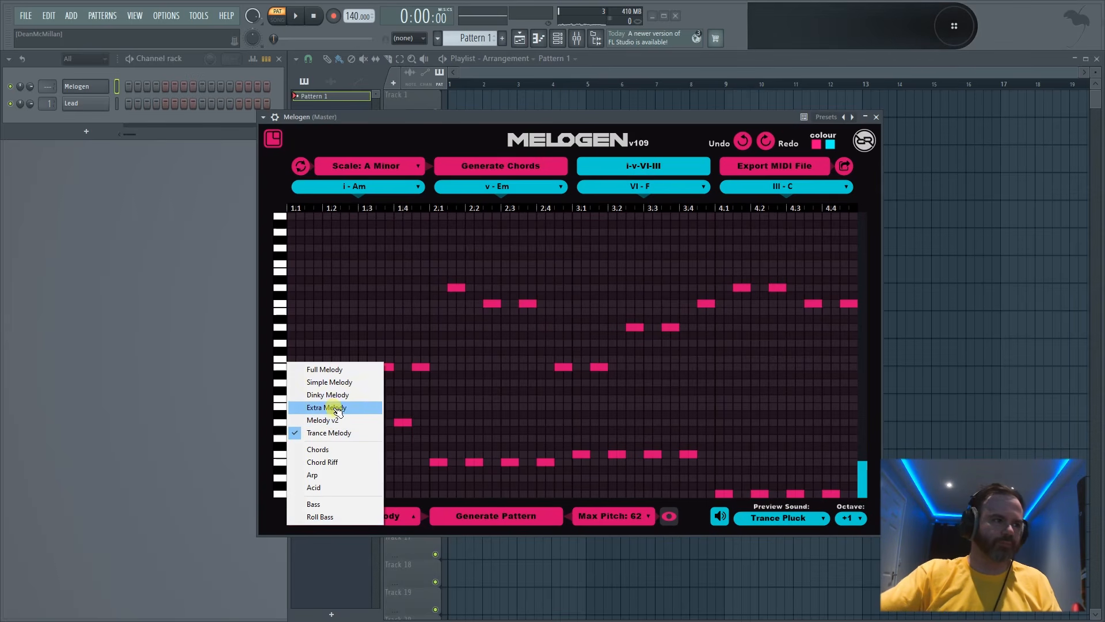
Step: Set the generator mode to Extra Melody and play a pattern in that mode
click(336, 407)
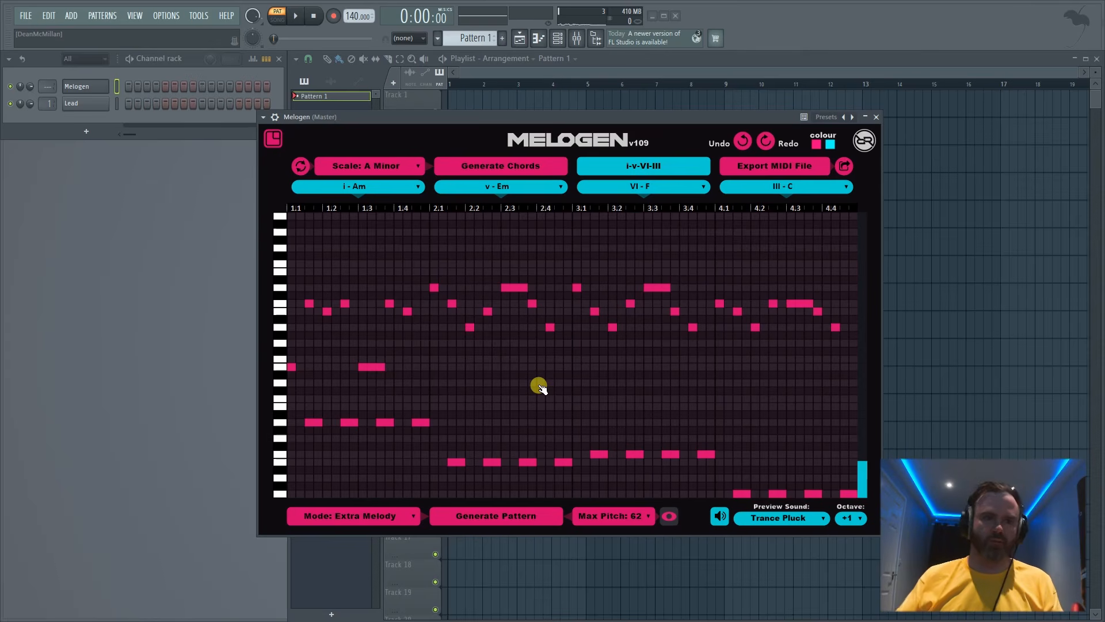
key(space)
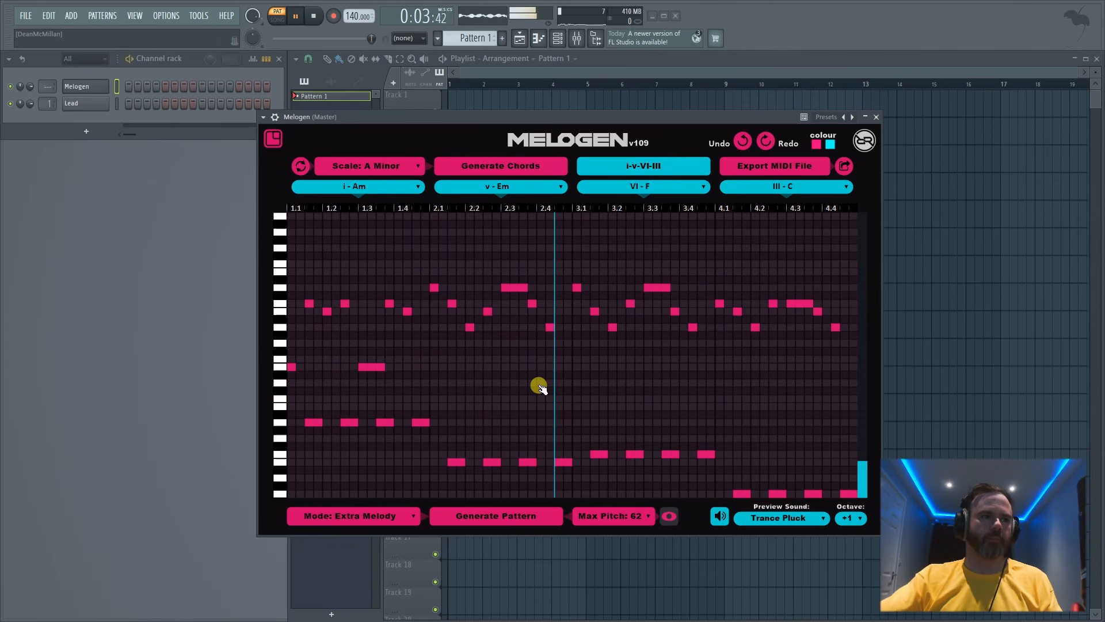
Step: Generate five more Extra Melody patterns one after another during playback and replay the last one
click(468, 518)
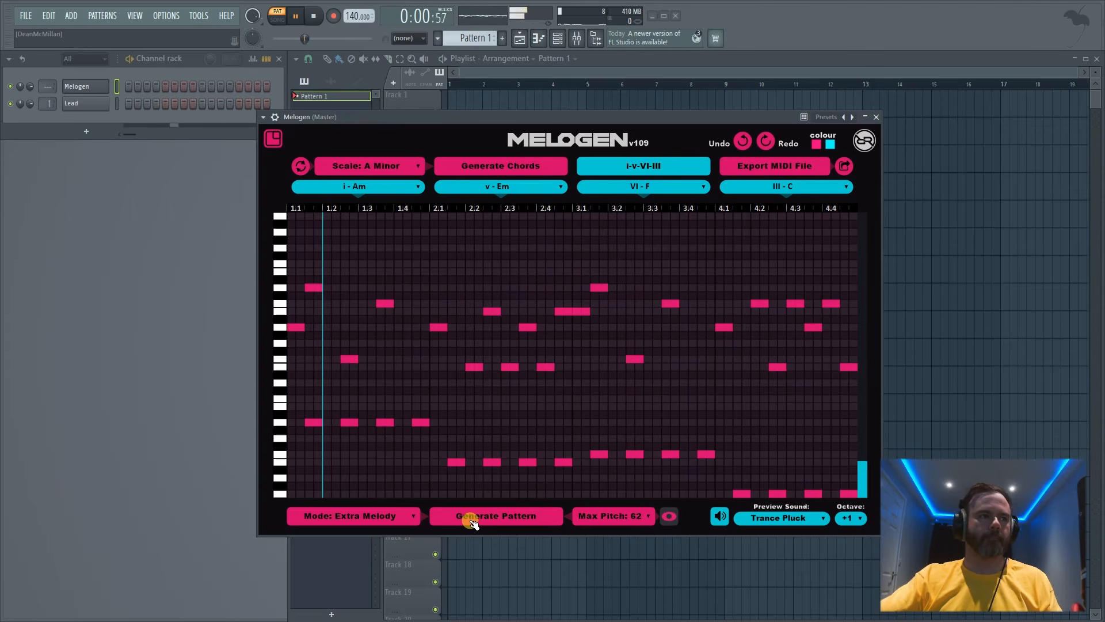
click(471, 521)
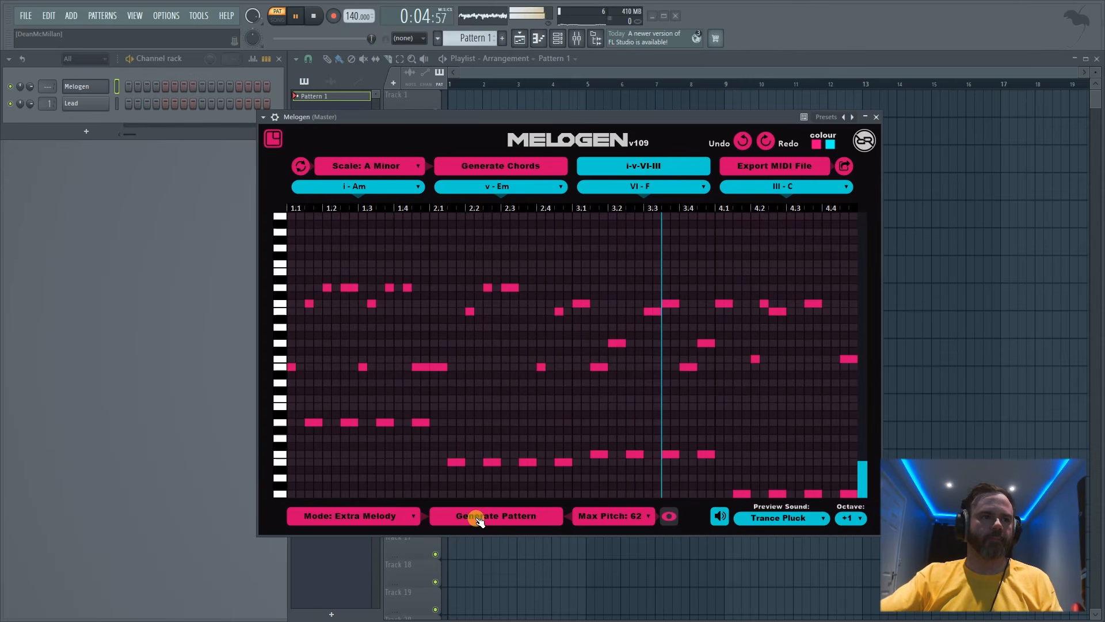
click(476, 520)
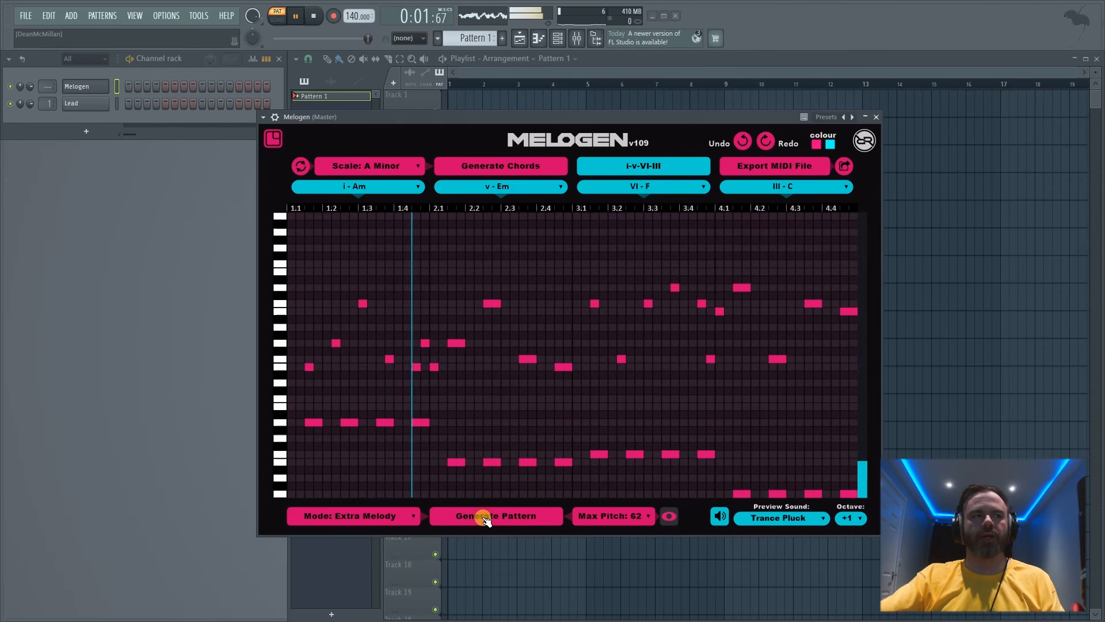
click(485, 520)
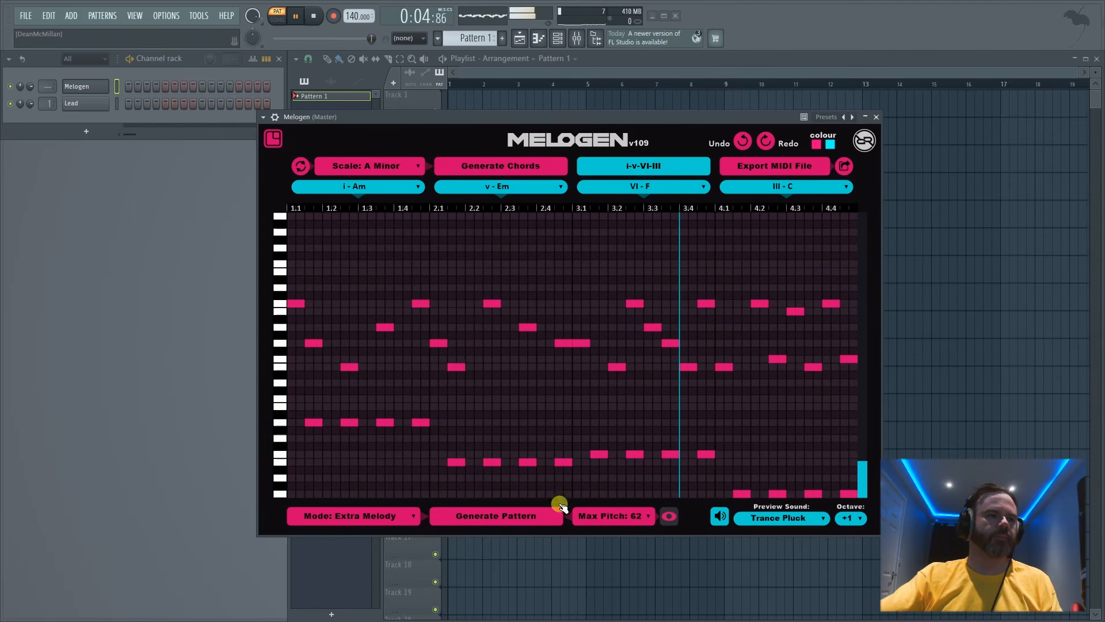
click(497, 517)
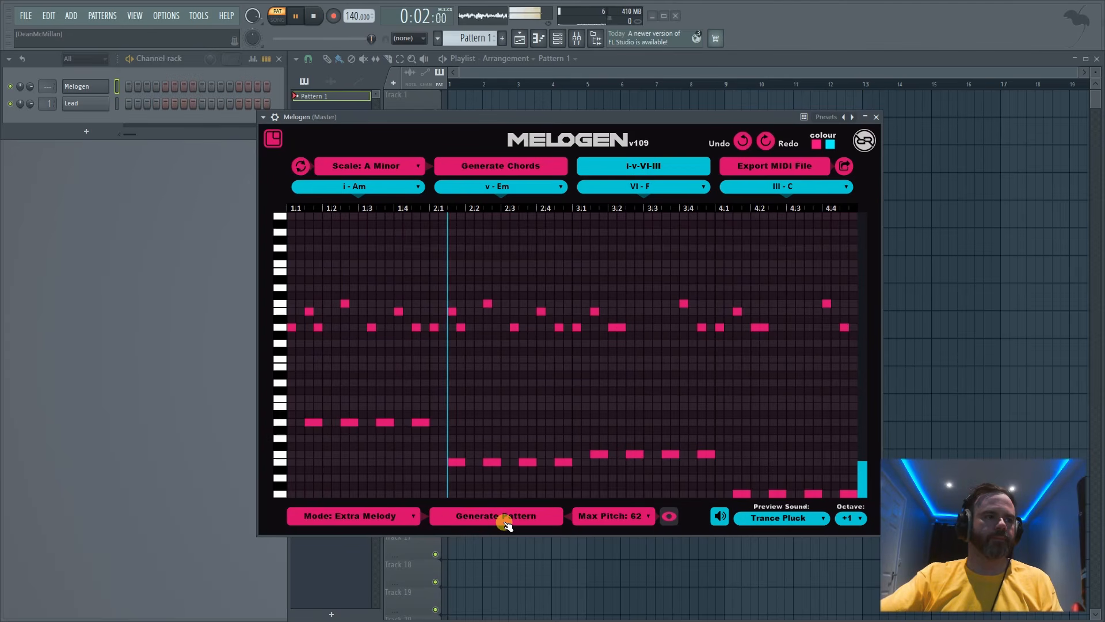
key(space)
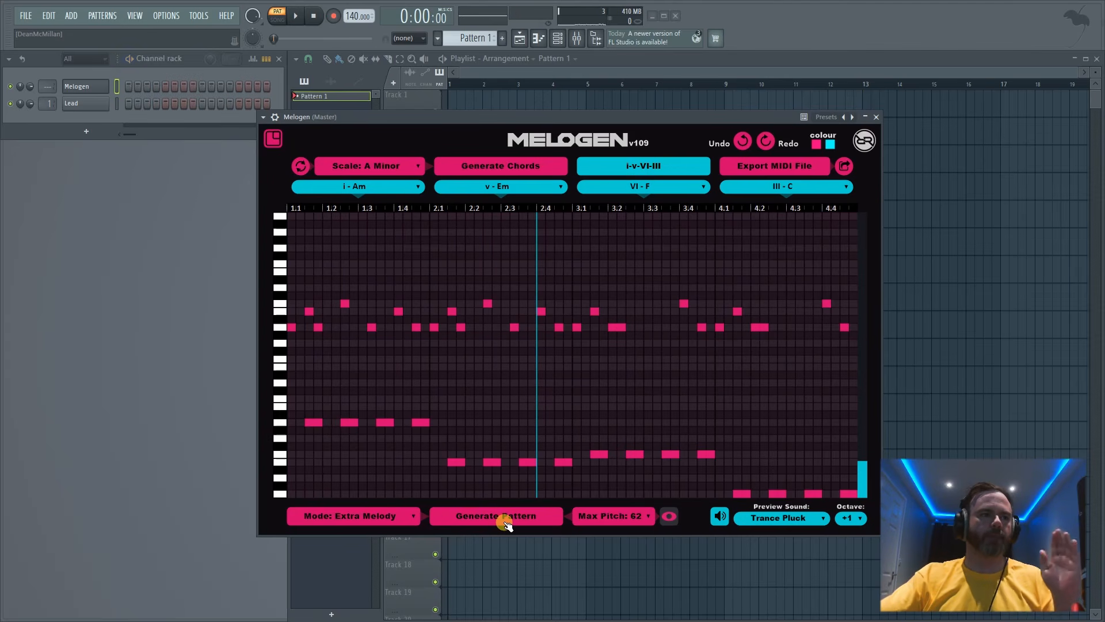
key(space)
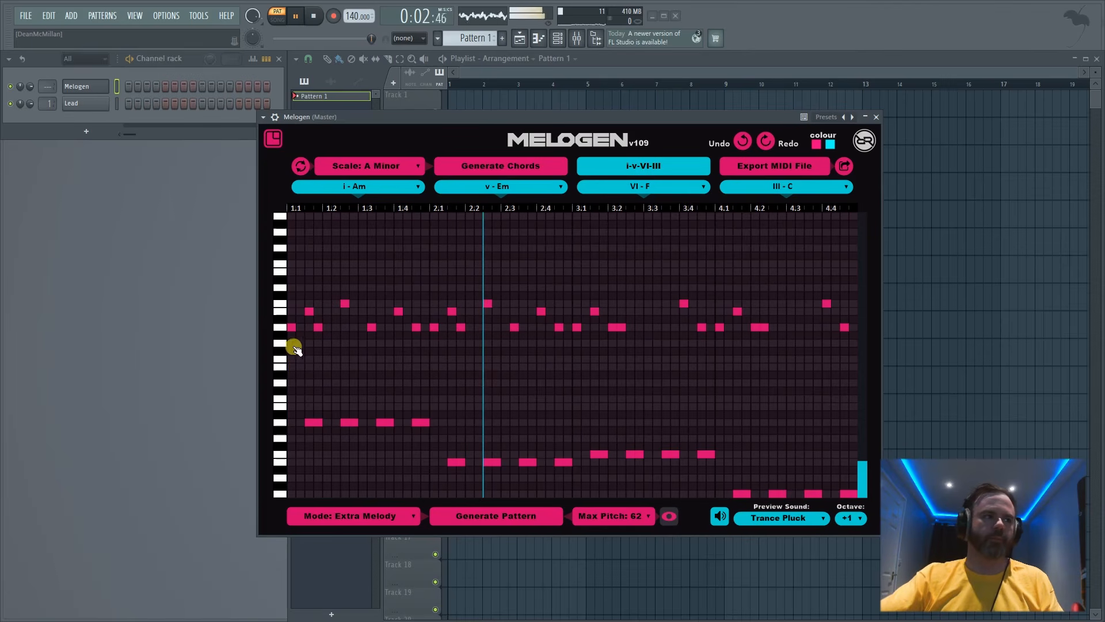
Step: Replace the opening A3 with an A2 at beat 1.1, place a short A2 at beat 1.2, and audition the edited pattern
key(space)
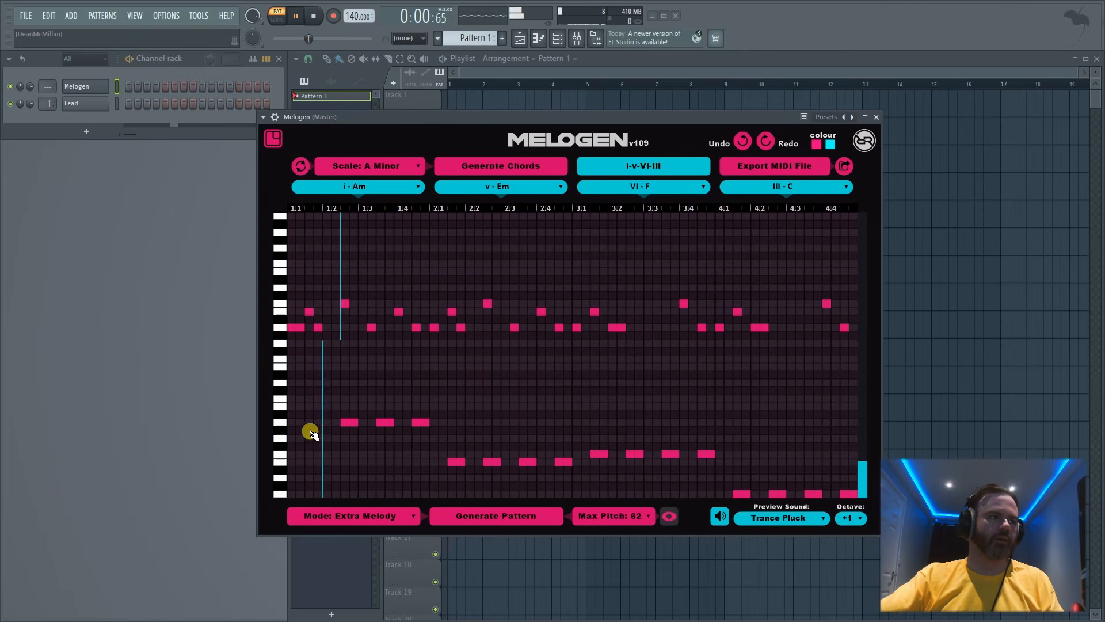
key(space)
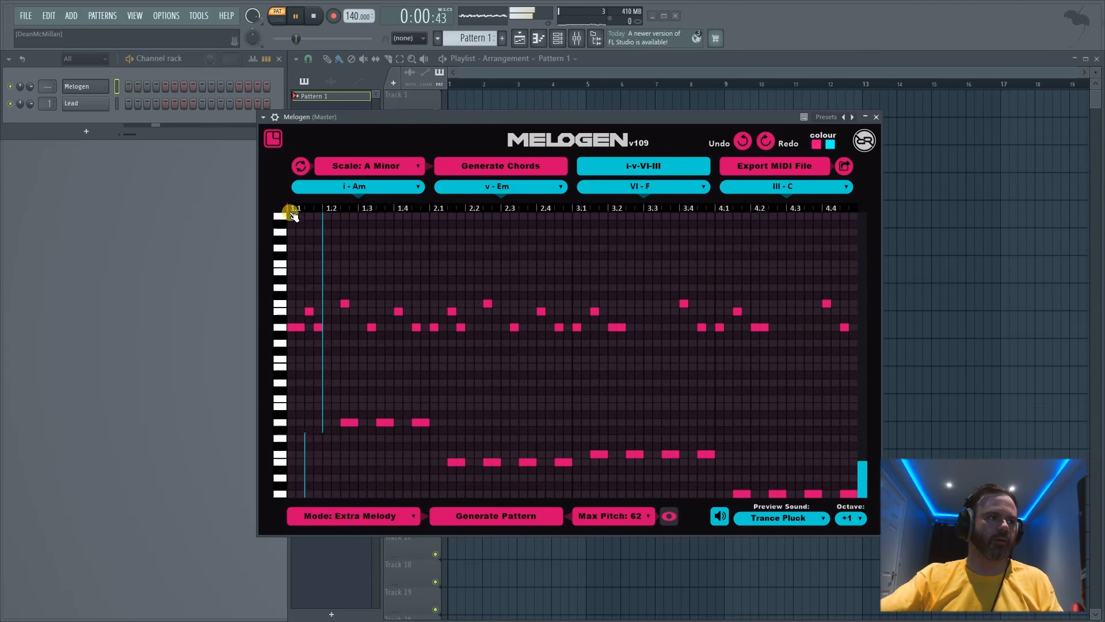
drag(293, 325, 287, 417)
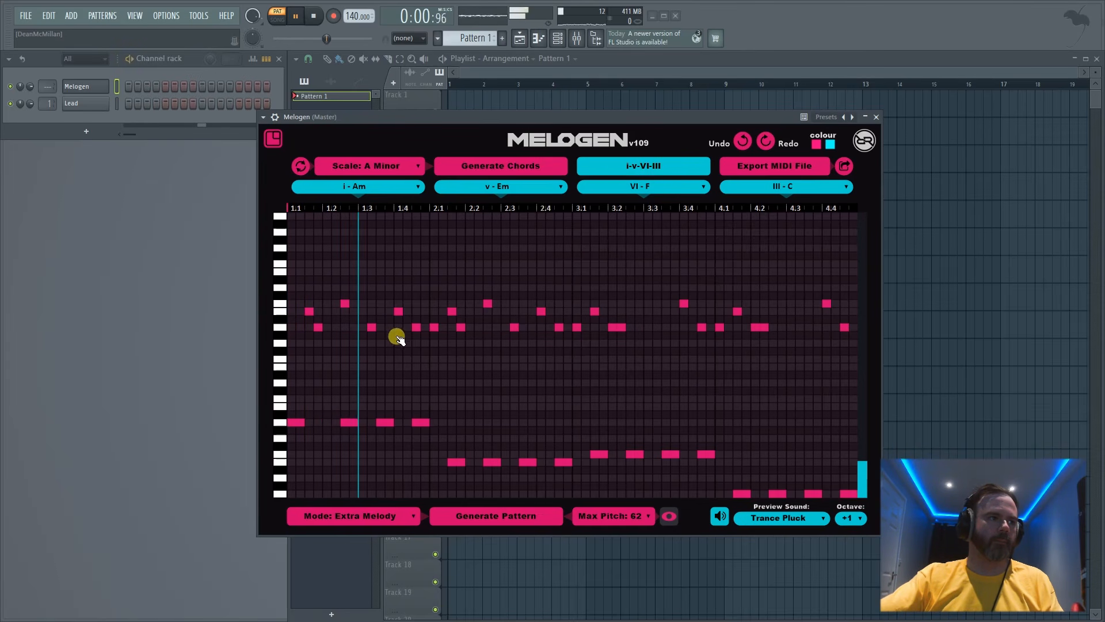
key(space)
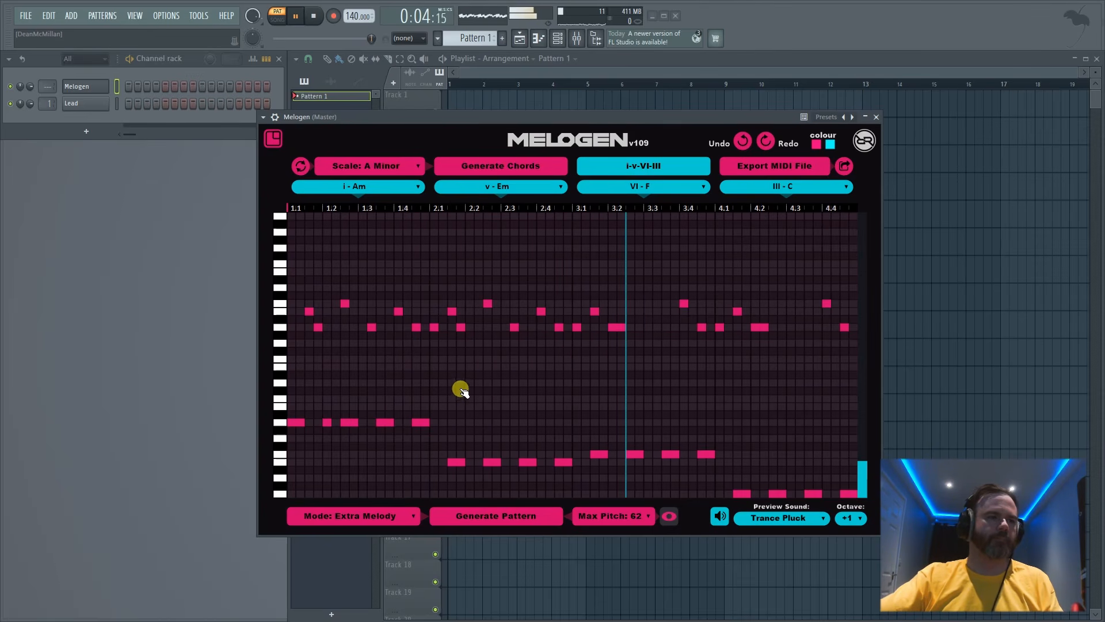
key(space)
key(space)
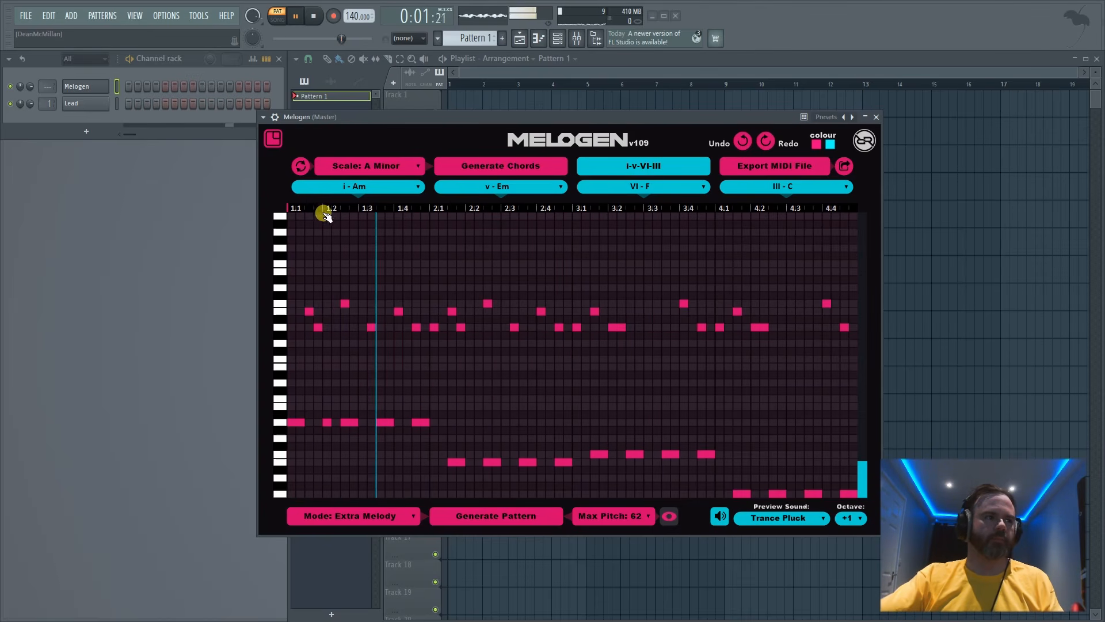
key(space)
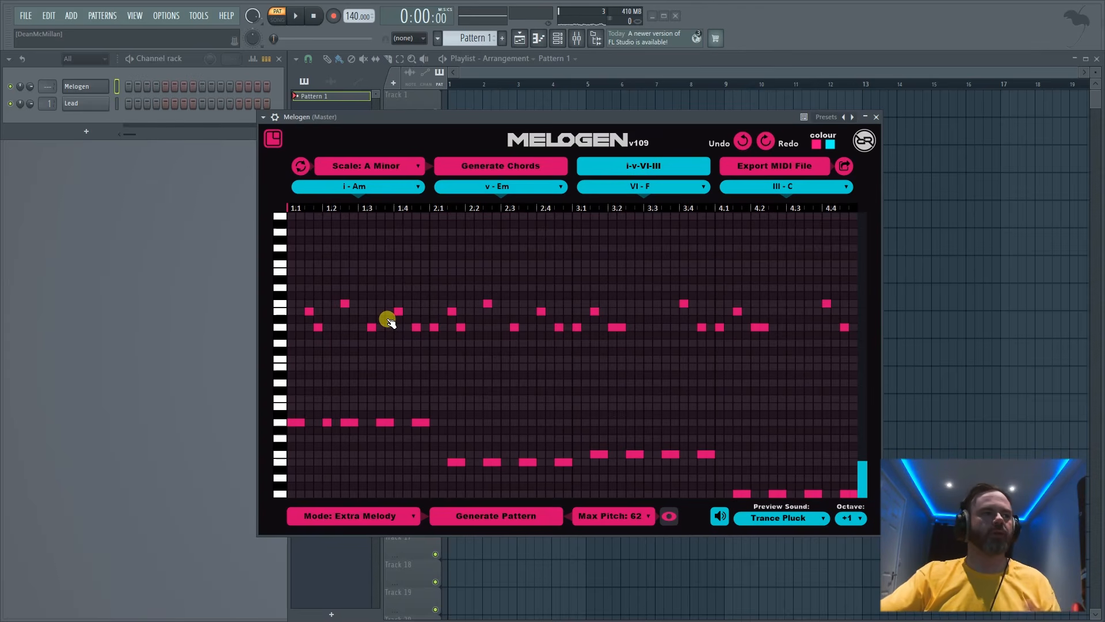
Step: Generate several fresh Extra Melody patterns over the A minor progression and audition them
click(491, 514)
key(space)
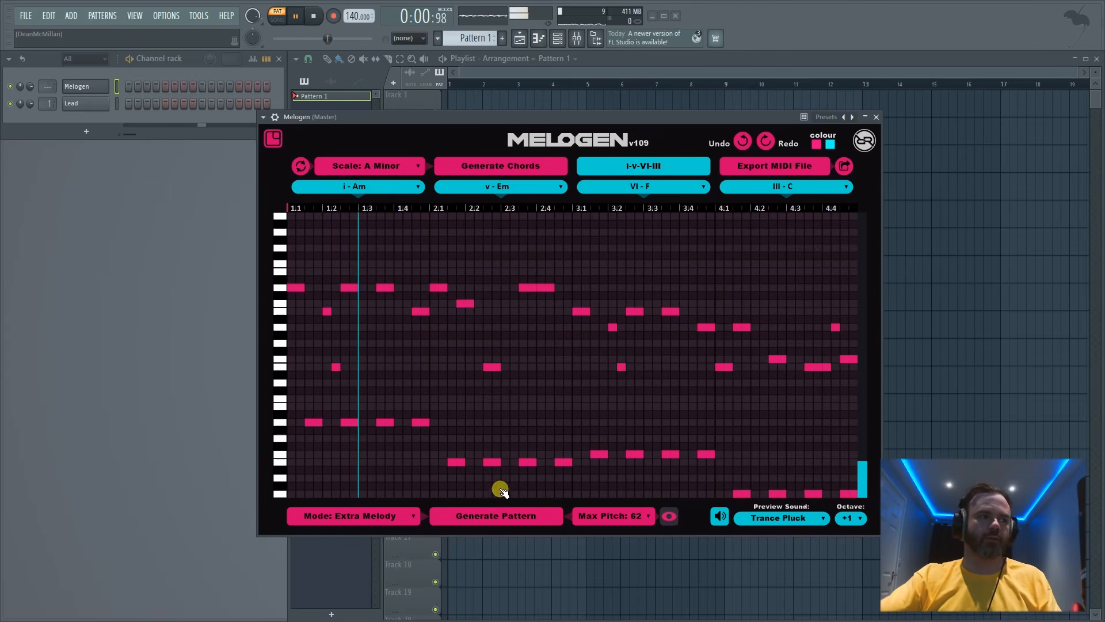
click(499, 519)
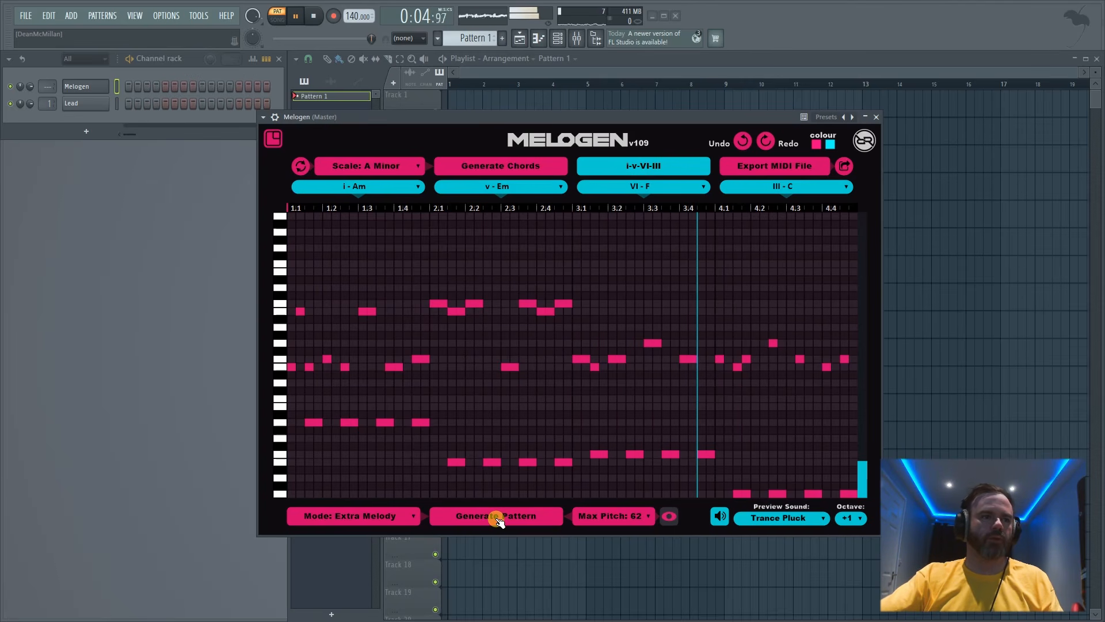
key(space)
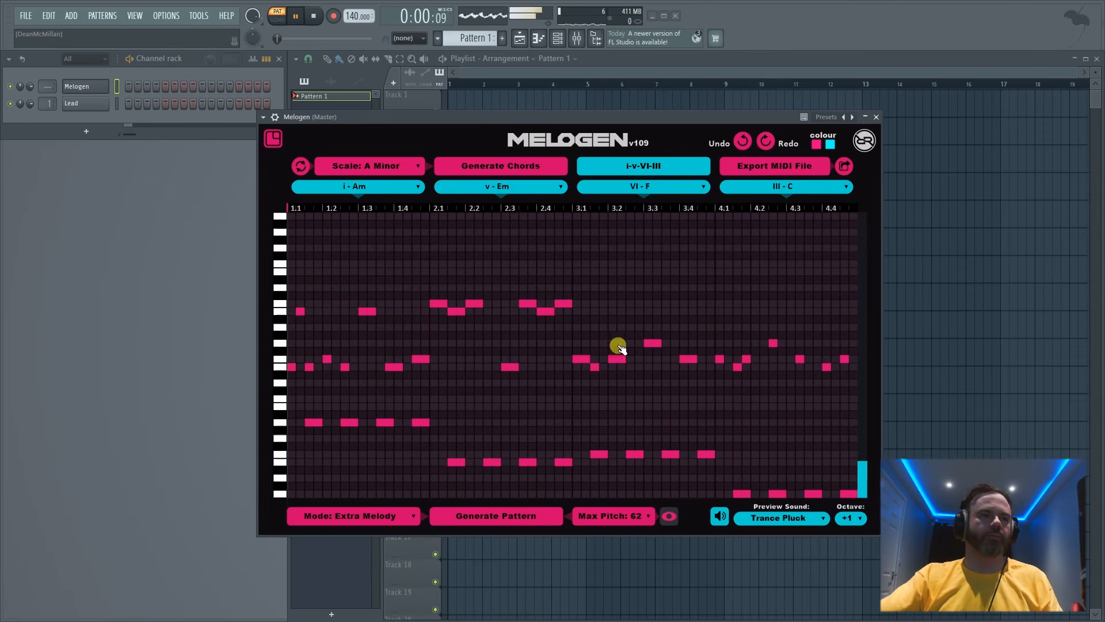
key(space)
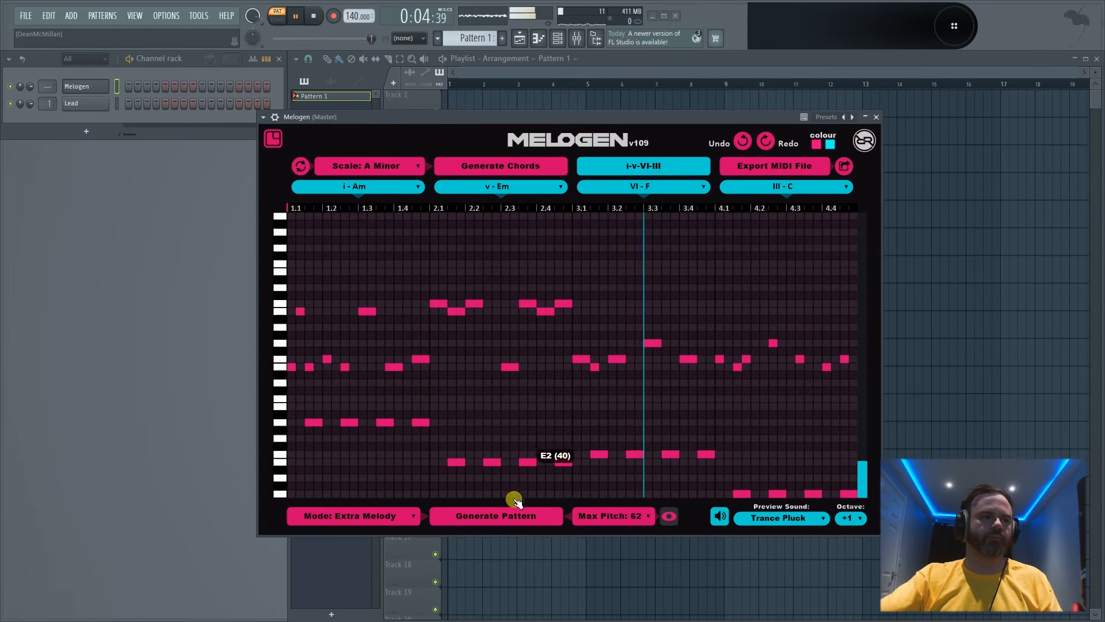
click(504, 515)
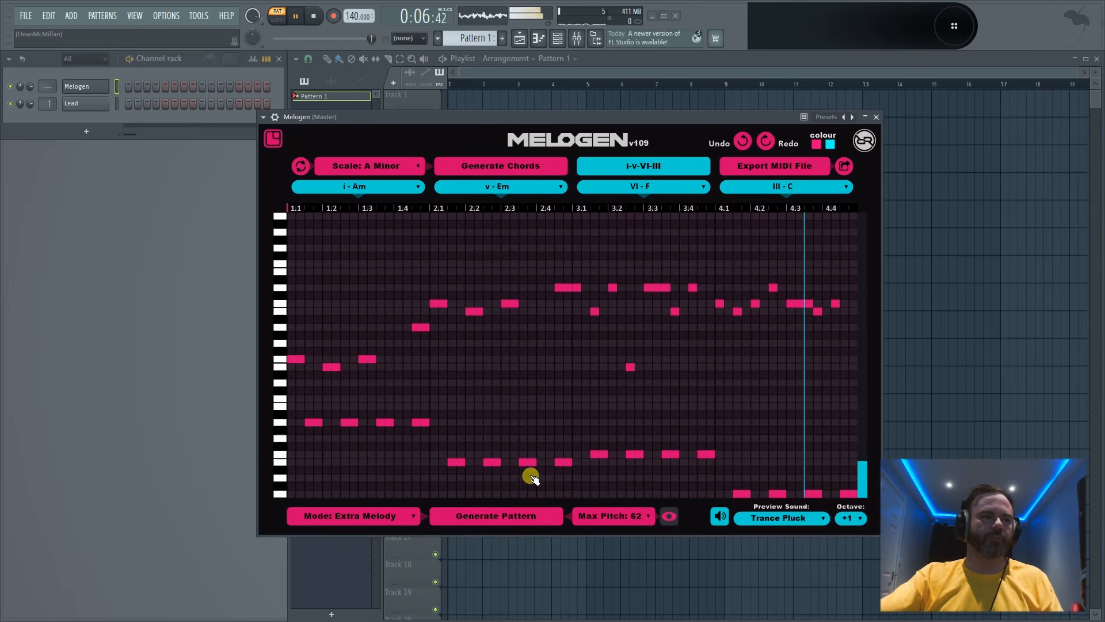
key(space)
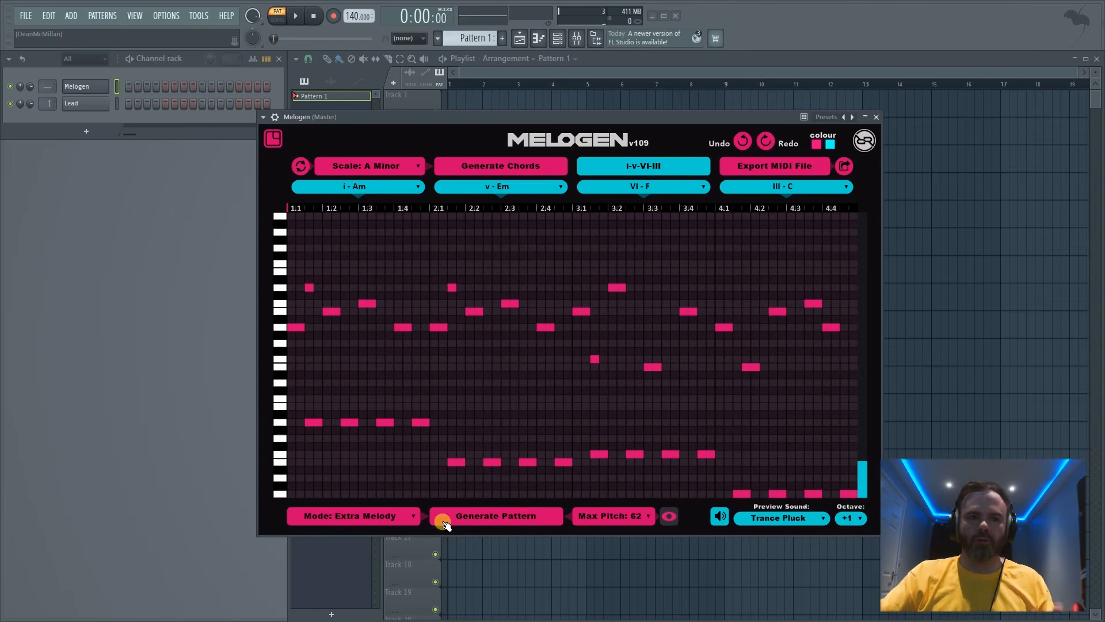
Step: Set the generator mode to Trance Melody, and generate several patterns over the A minor progression while auditioning them
click(389, 521)
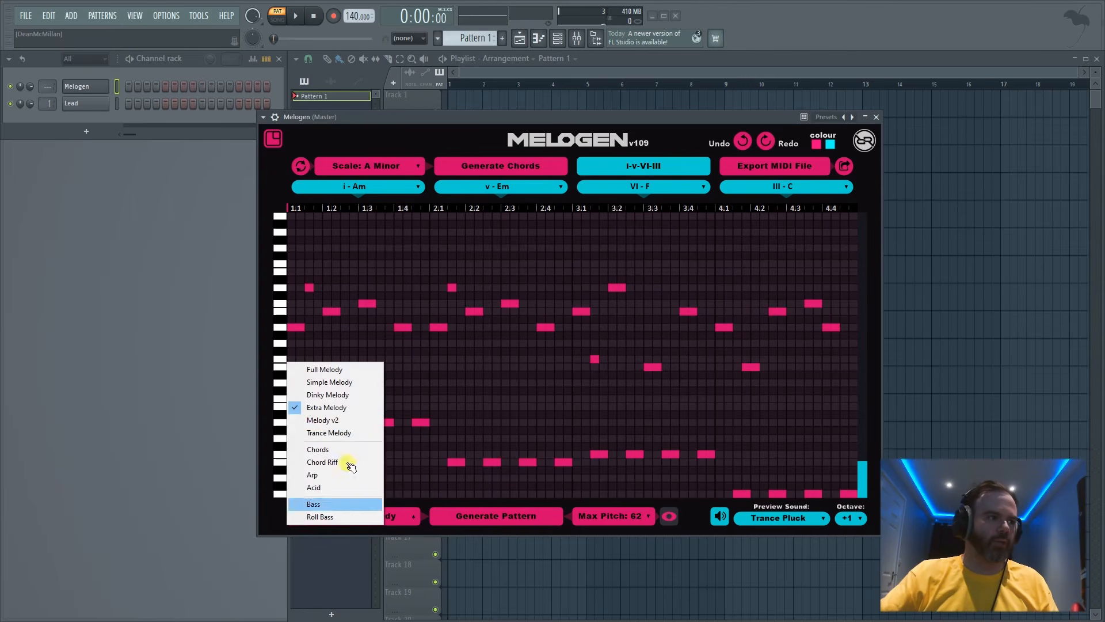
click(342, 433)
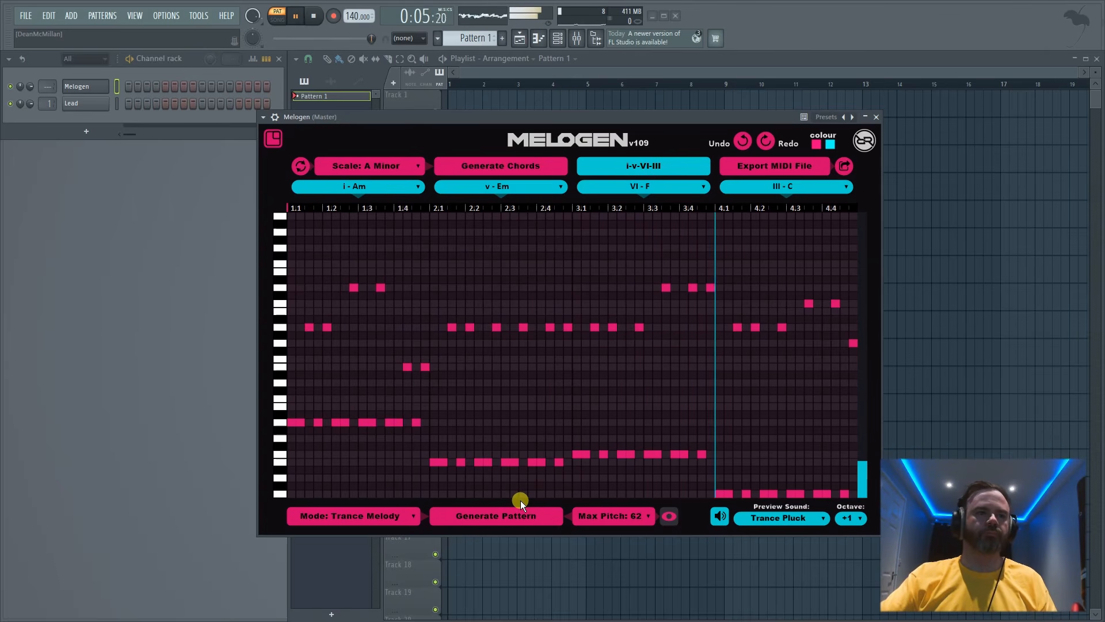
click(514, 517)
click(514, 517)
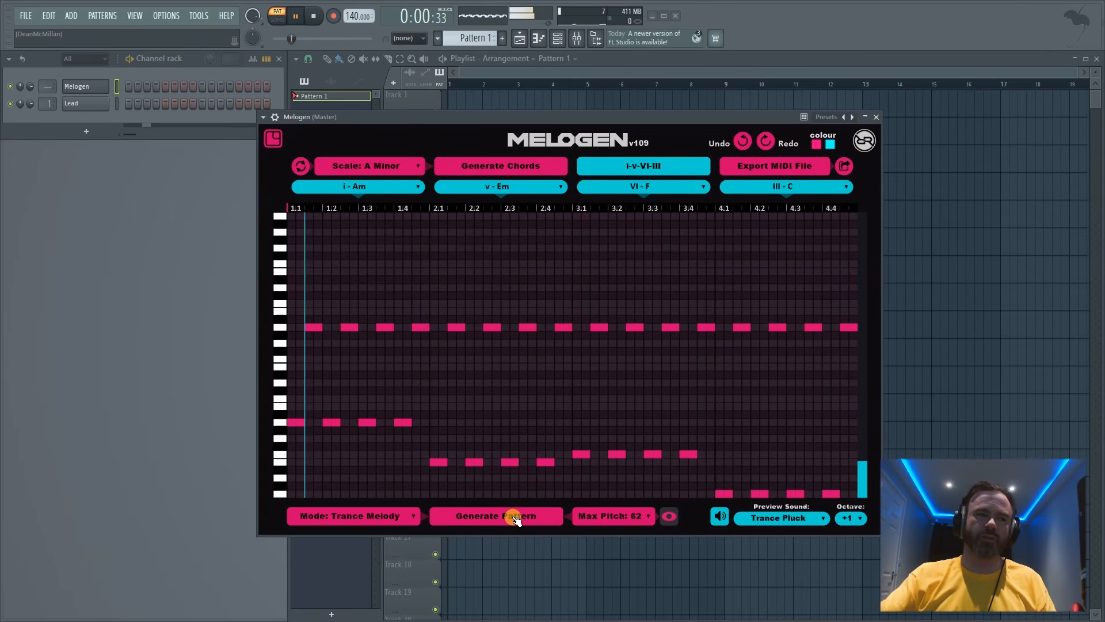
click(515, 517)
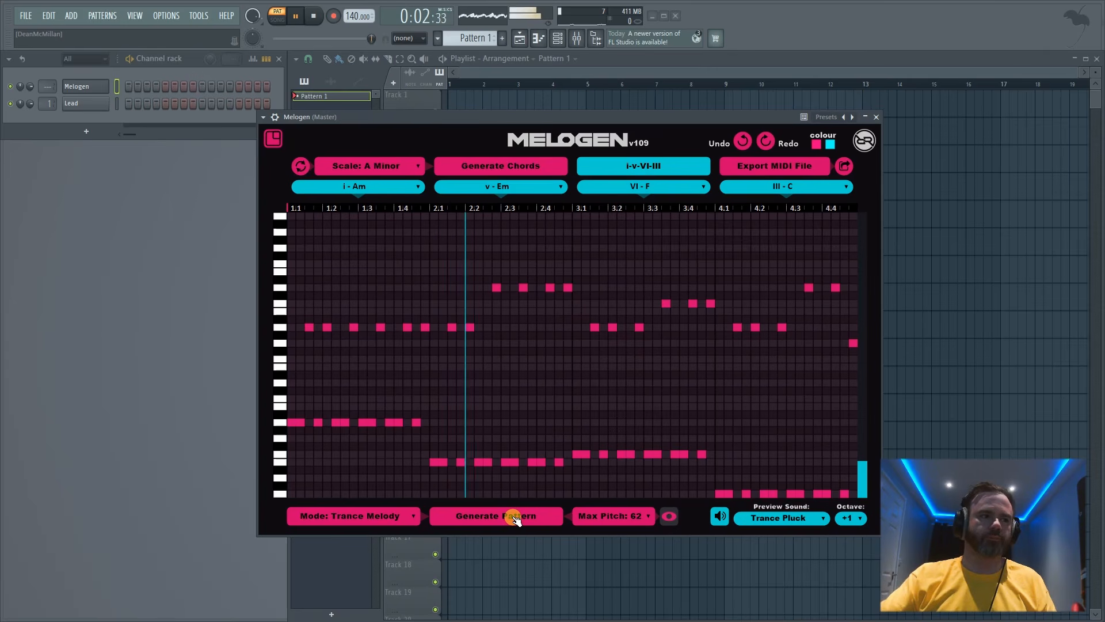
click(452, 518)
click(487, 517)
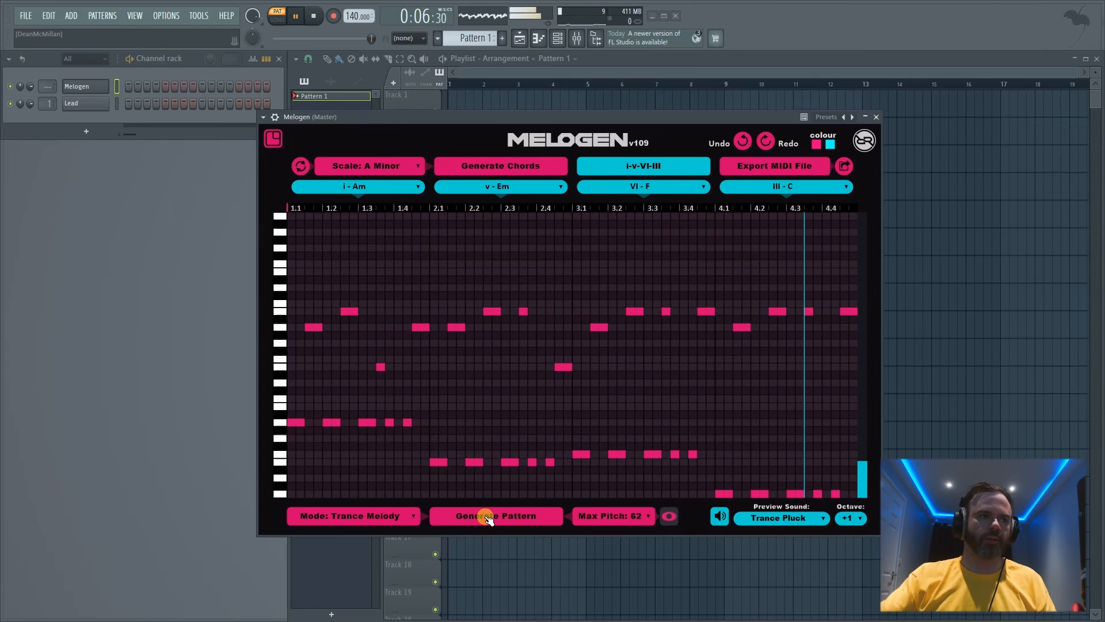
click(488, 520)
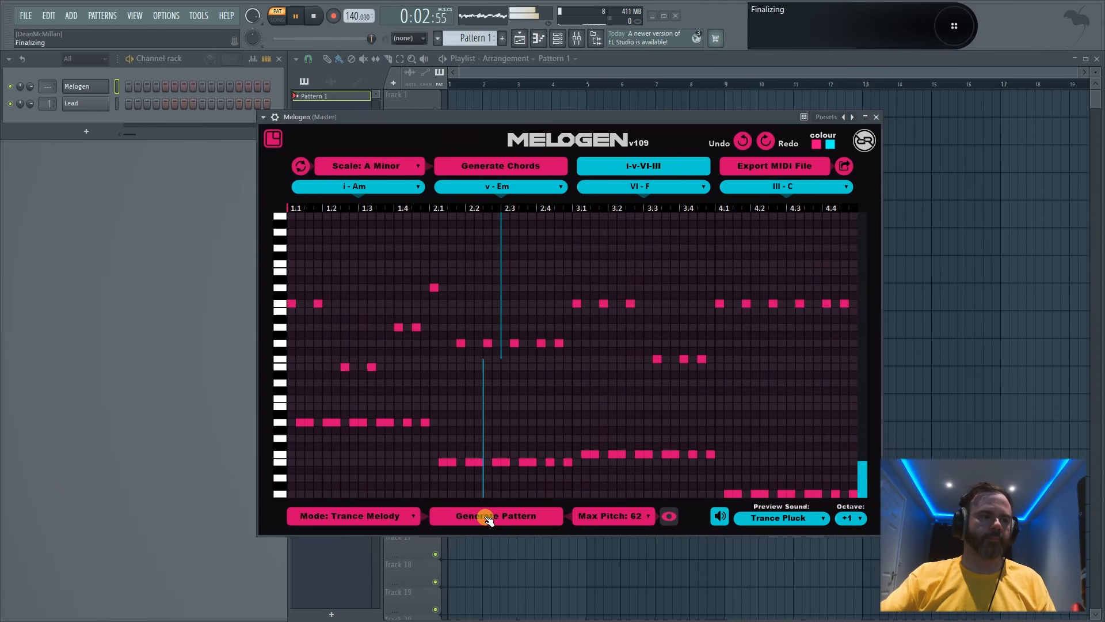
key(space)
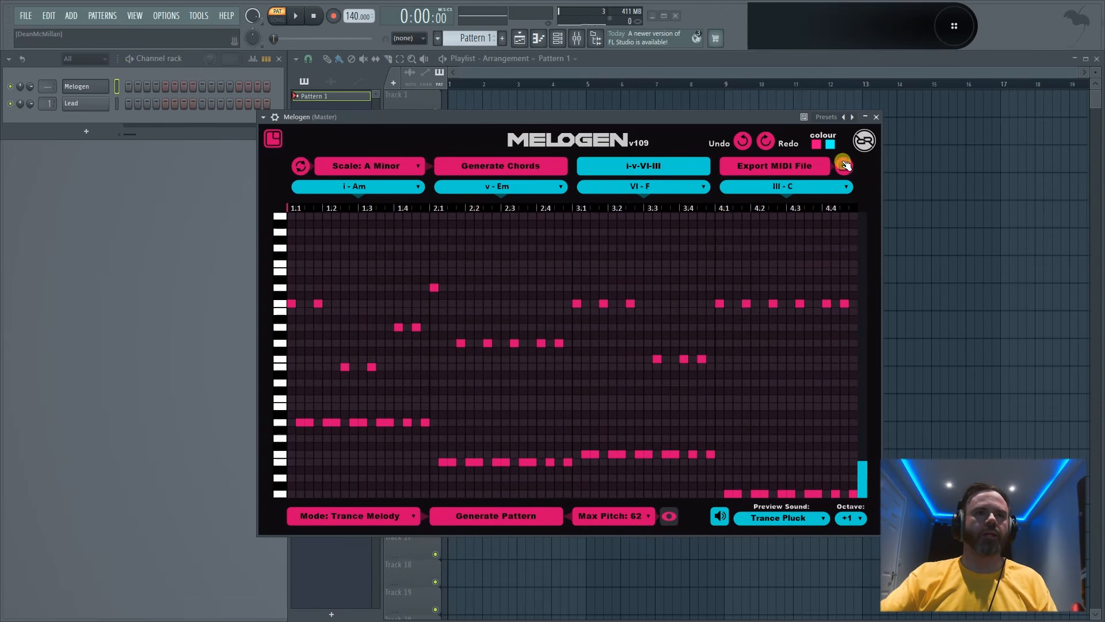
Step: Transfer the generated MIDI to the Lead channel, and open that channel's V-Station synth over the MeloGen window
drag(846, 171, 447, 136)
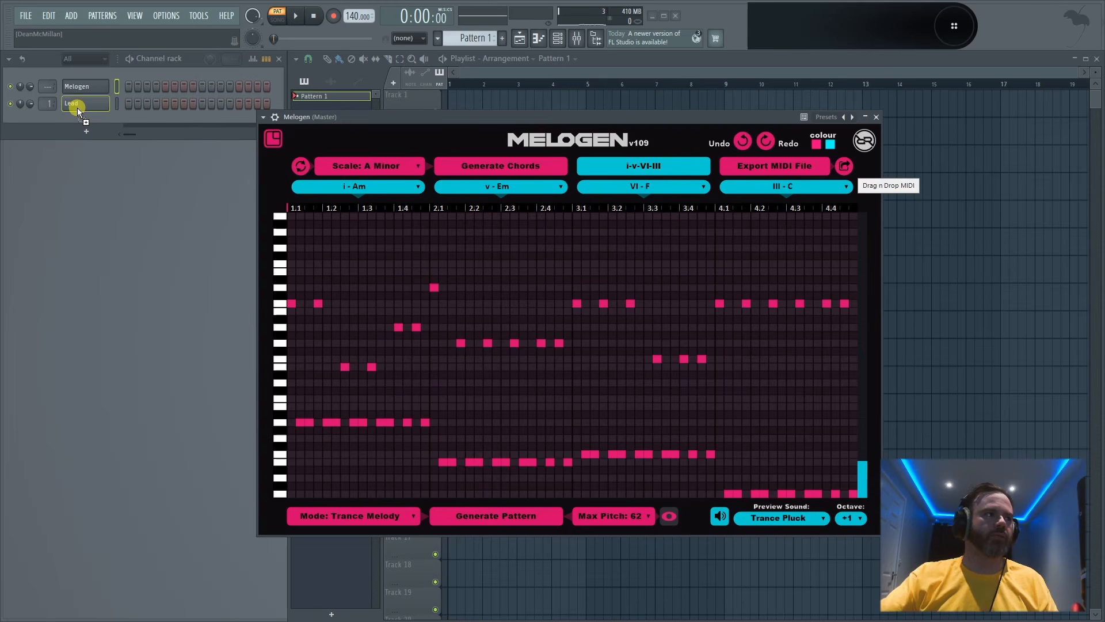
drag(78, 108, 77, 108)
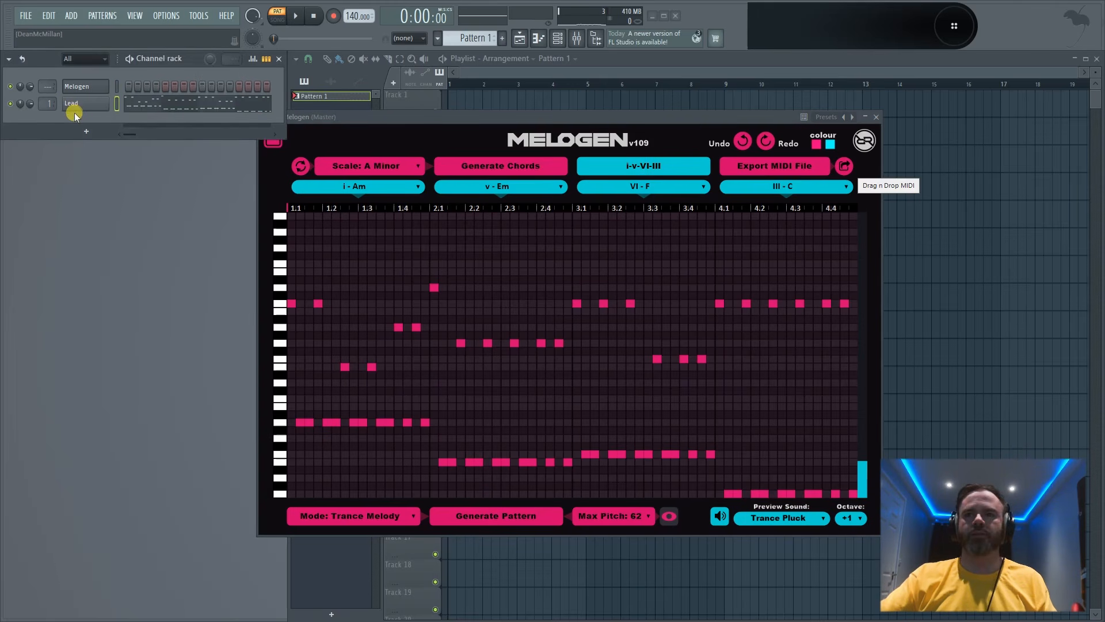
click(78, 107)
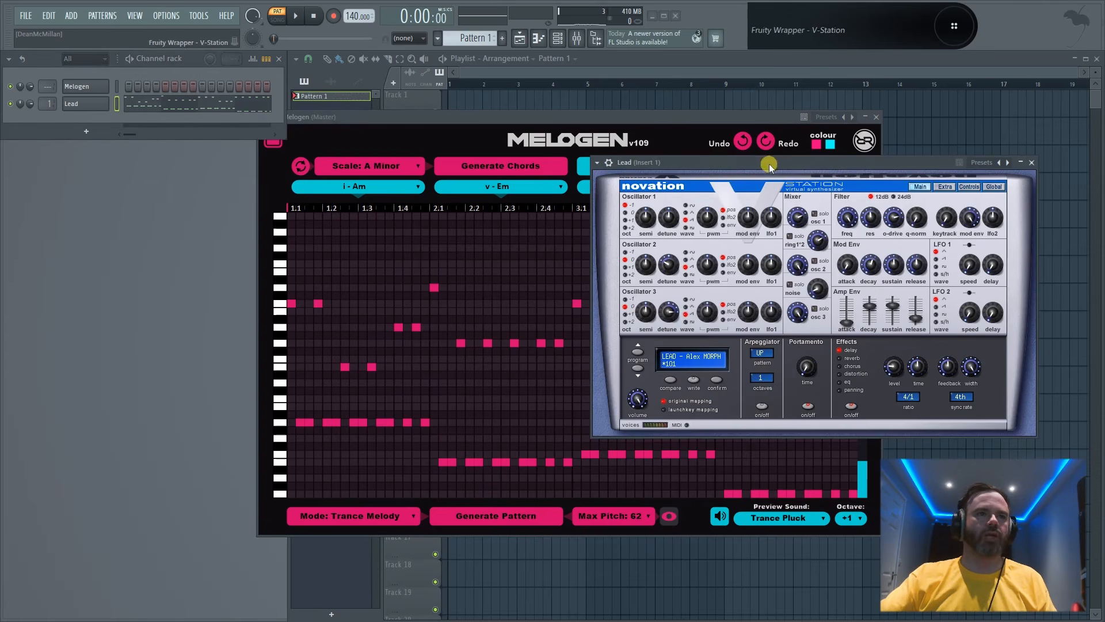
drag(768, 164, 518, 211)
Step: Mute the Melogen channel and raise the Lead synth's filter frequency to 111 while playing the pattern
click(597, 269)
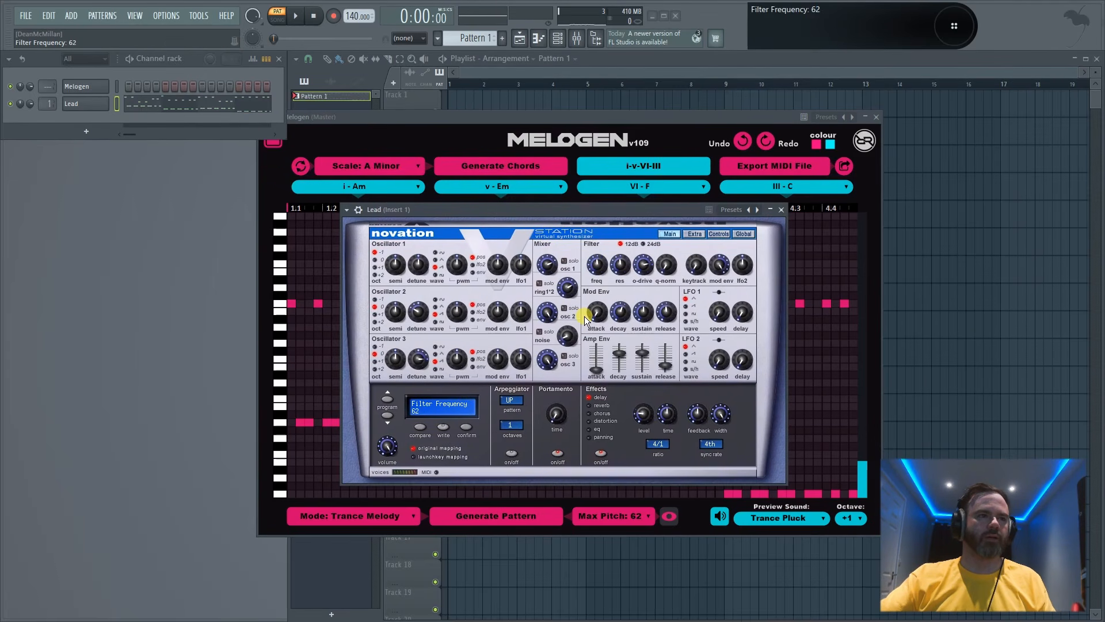
click(10, 86)
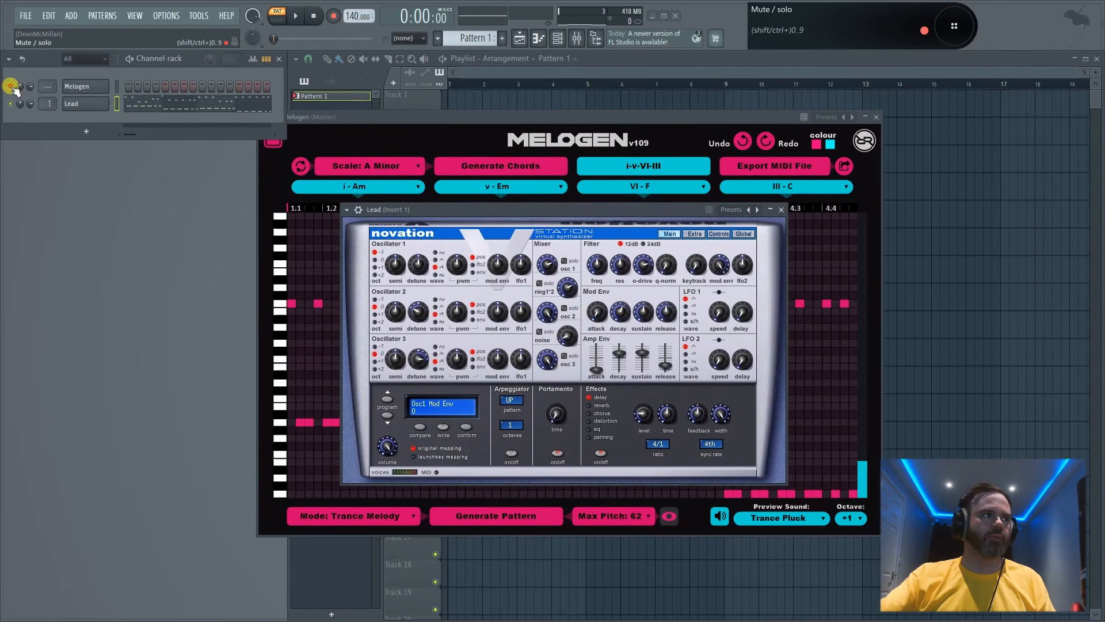
click(295, 16)
mouse_move(597, 266)
mouse_down()
mouse_move(595, 292)
mouse_move(604, 249)
mouse_up()
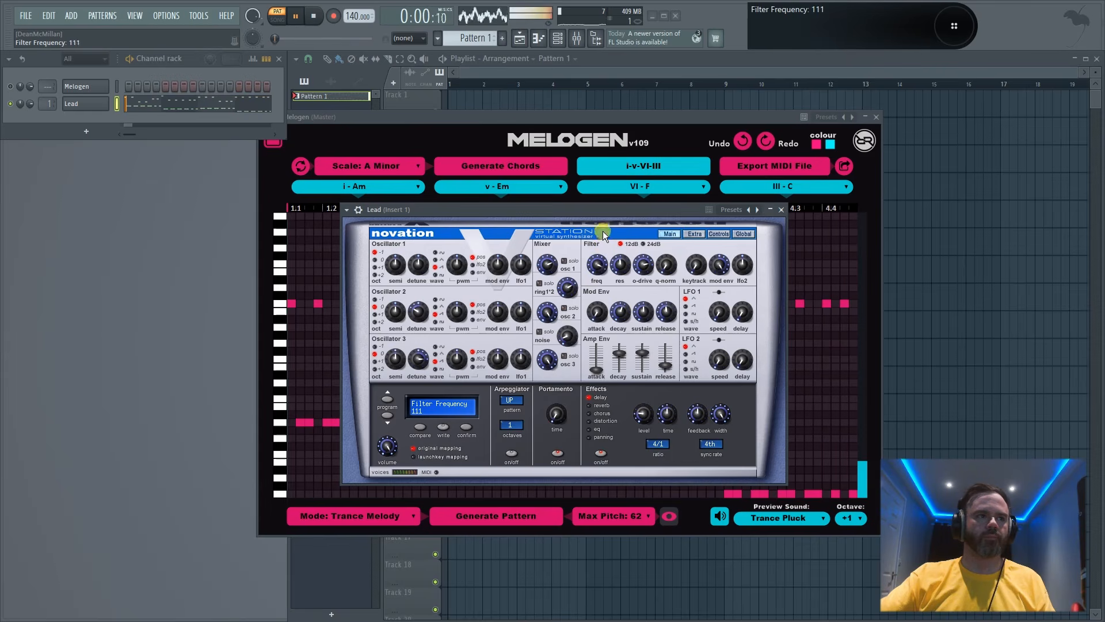
Step: Look through the Lead plugin's wrapper settings and root note keyboard, and return to the synth controls
click(358, 209)
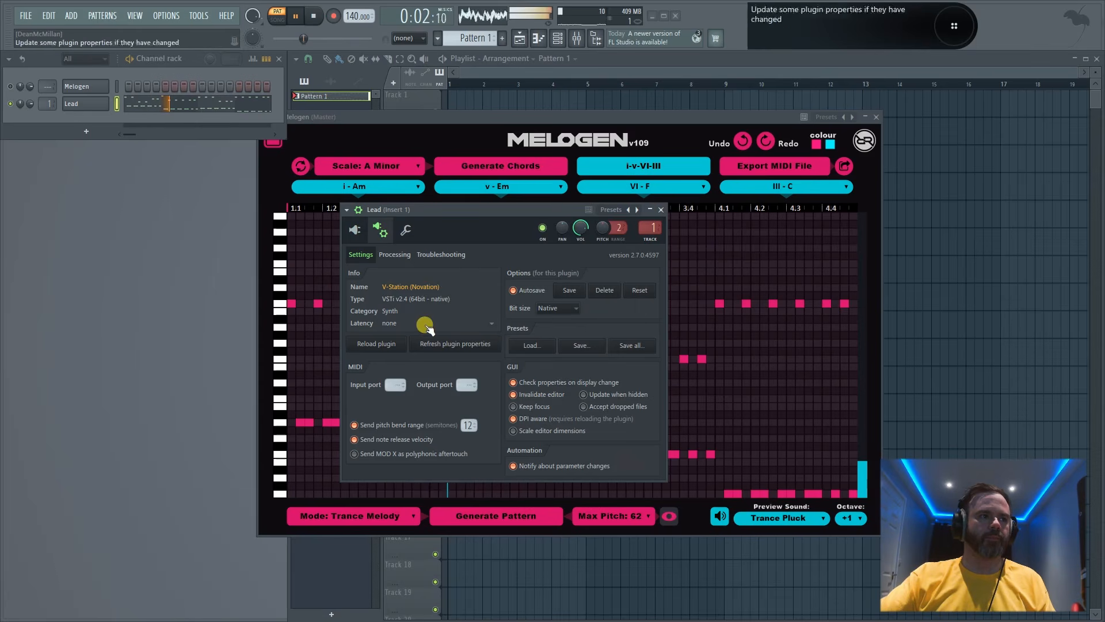
click(406, 230)
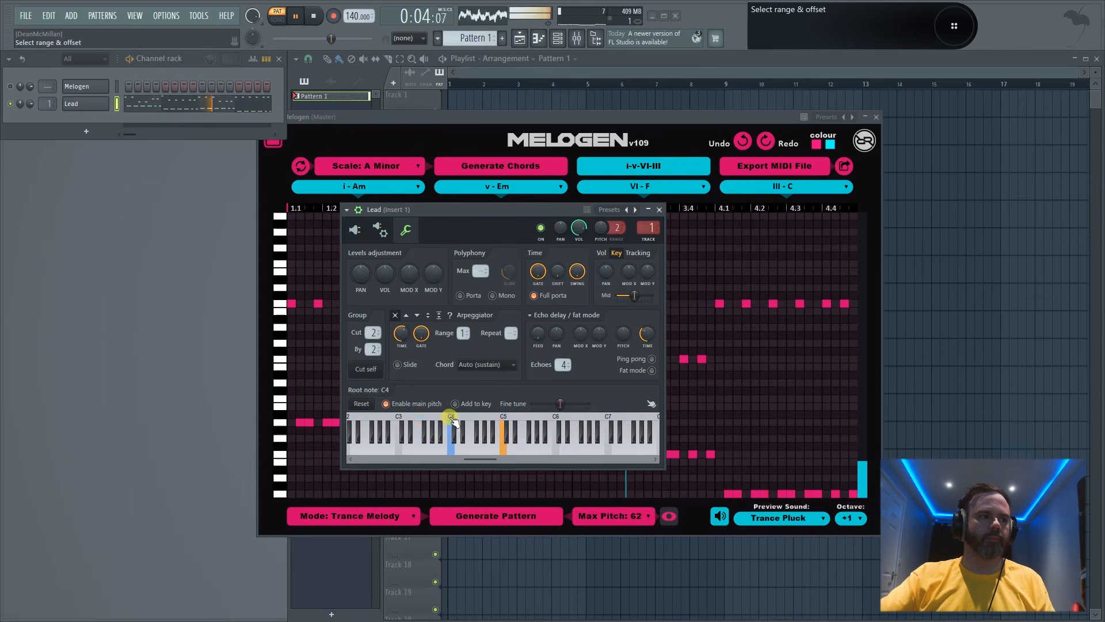
click(355, 230)
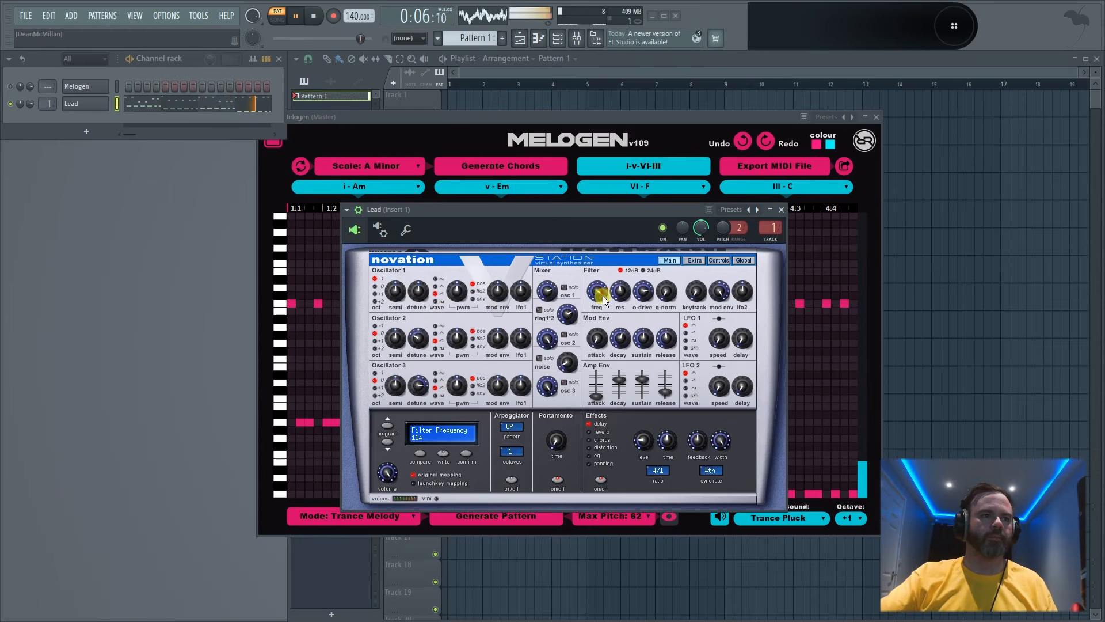
Step: Lower the Lead synth's filter frequency to 46 during playback and stop the pattern
drag(603, 299, 603, 341)
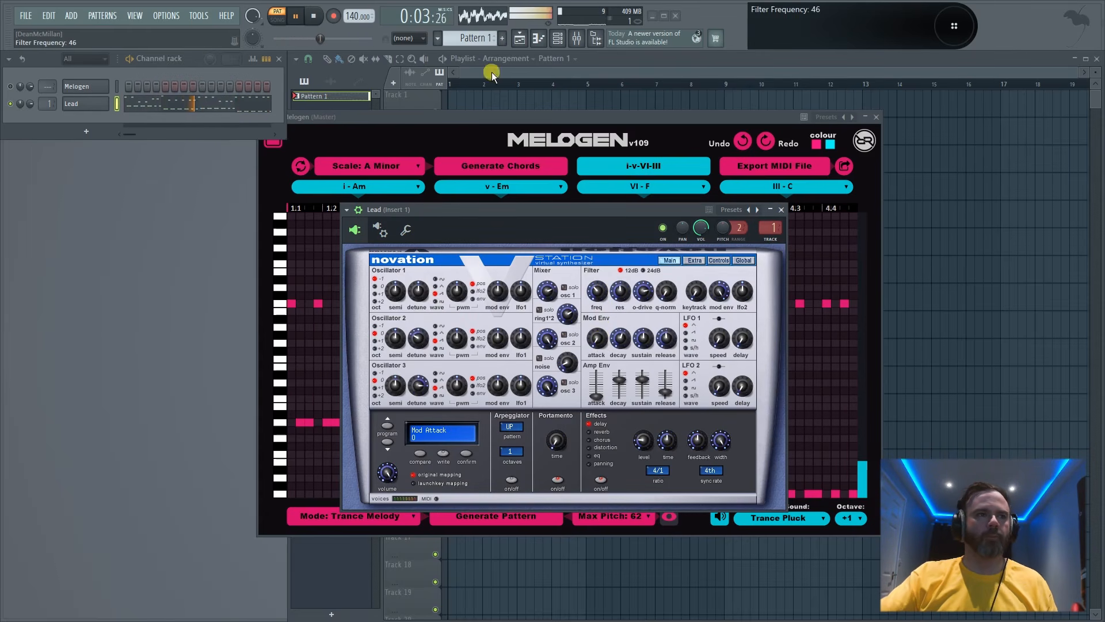
click(313, 17)
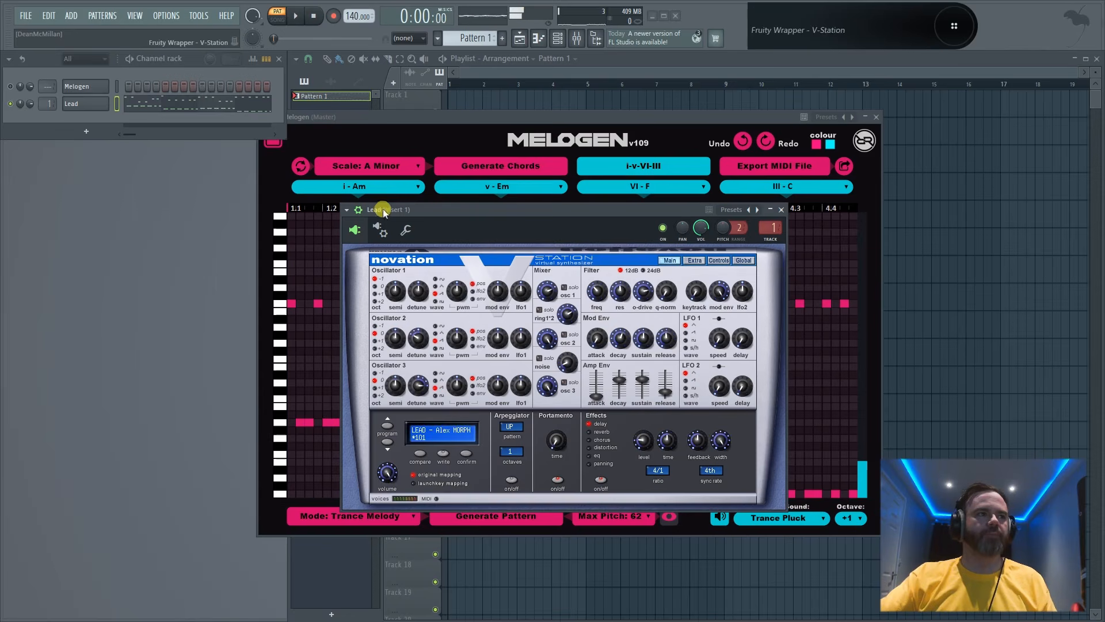
click(358, 210)
drag(595, 213, 518, 236)
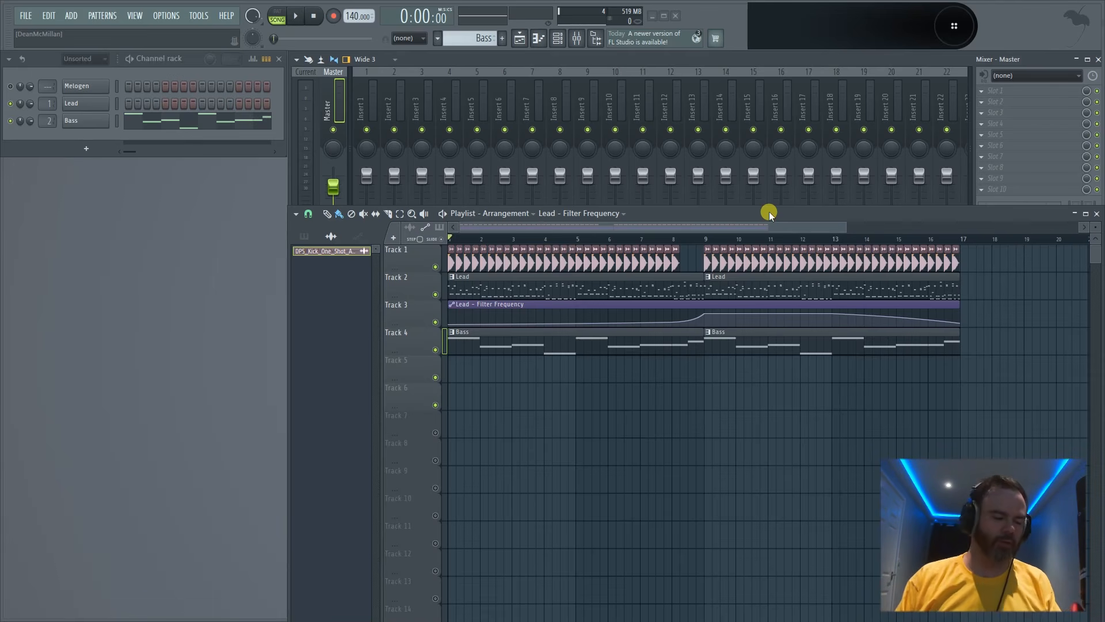
Step: Play the full arrangement with kick, lead and bass, and select the Lead pattern while it runs
key(space)
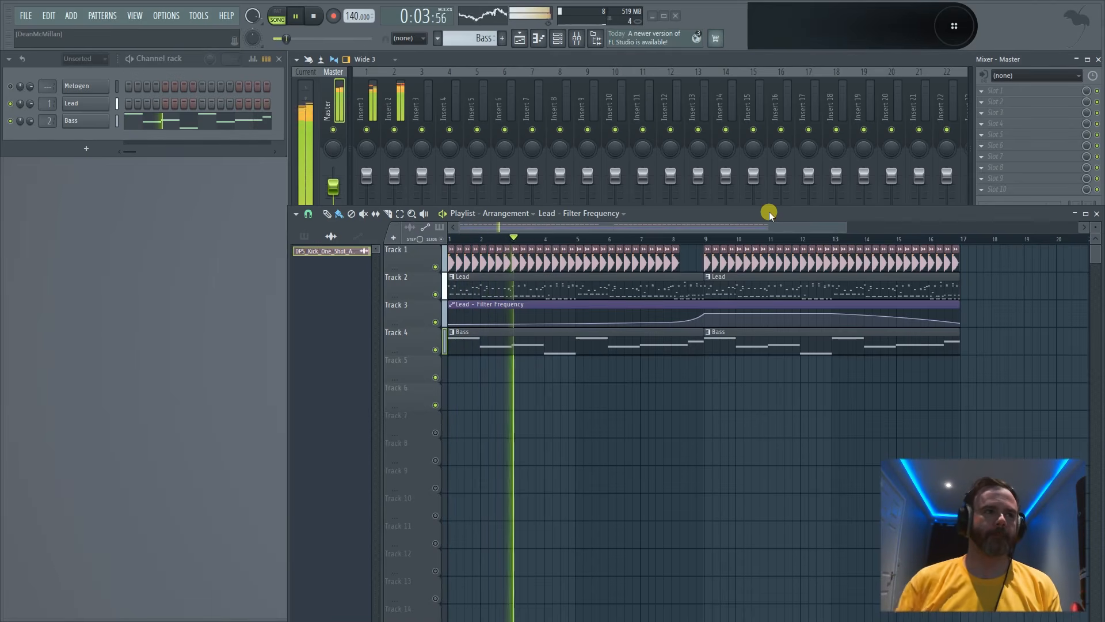
click(304, 236)
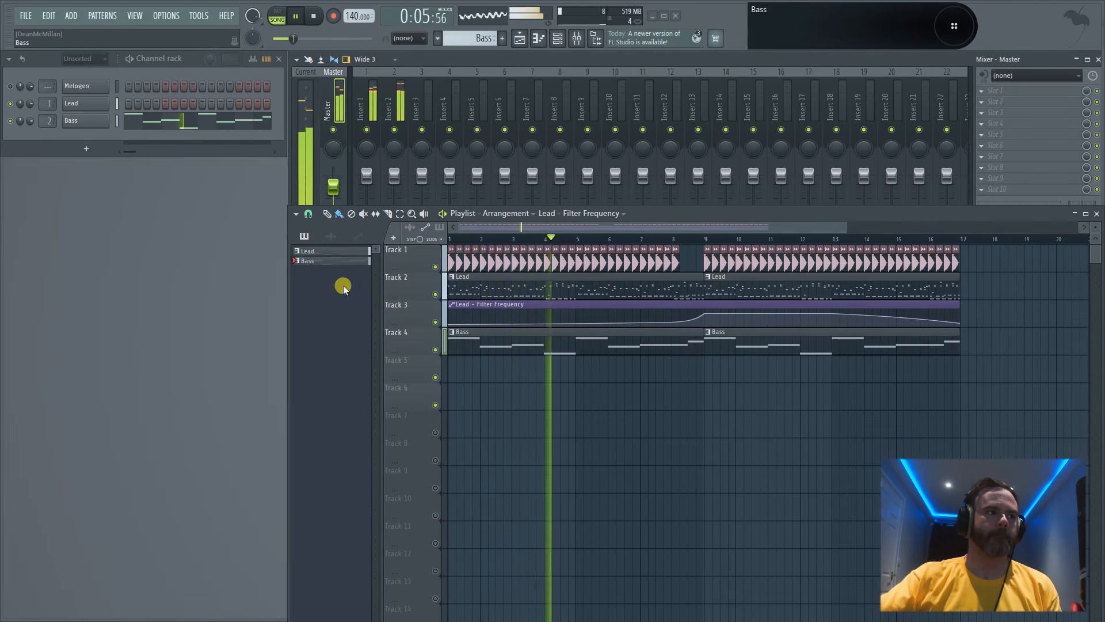
click(335, 252)
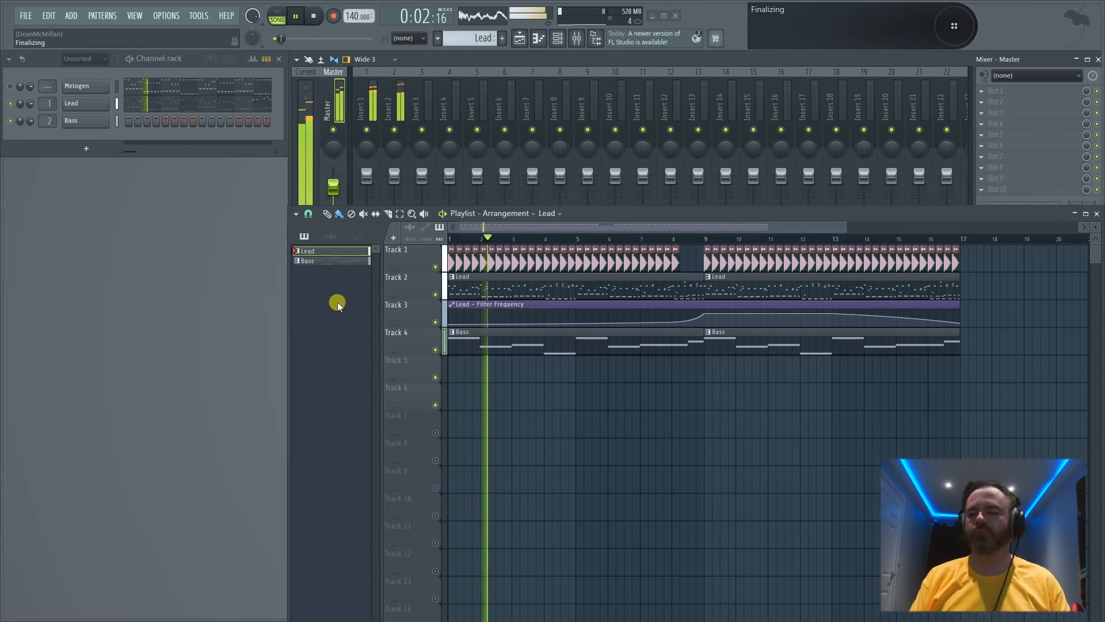
key(space)
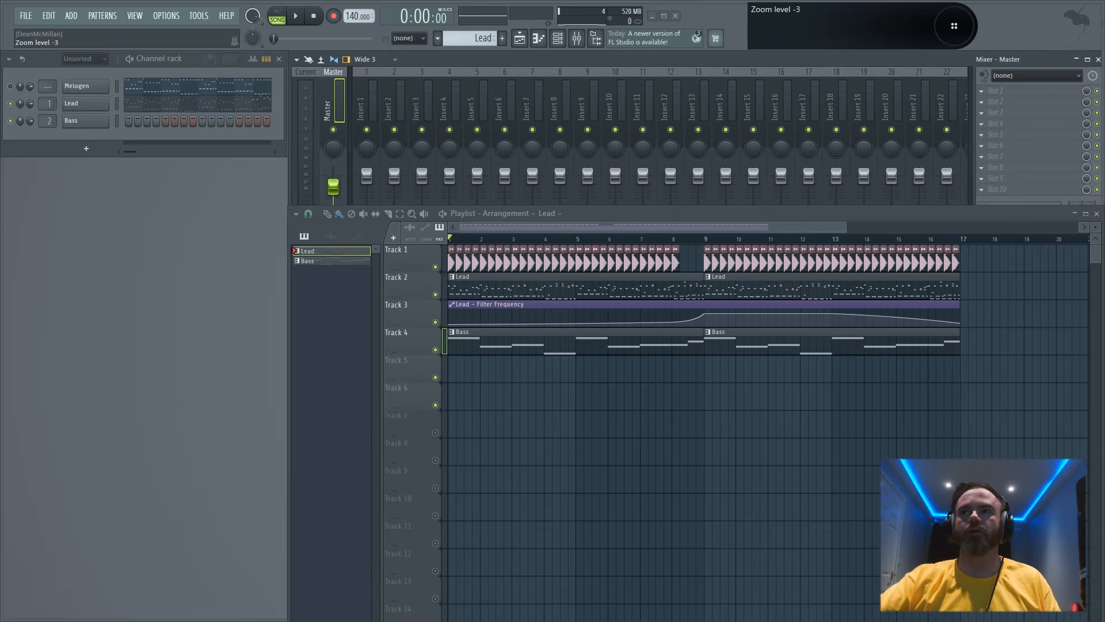
Step: Open the Melogen channel's notes in the piano roll, and shrink its window to uncover the channel rack
drag(1104, 127, 586, 144)
double_click(585, 142)
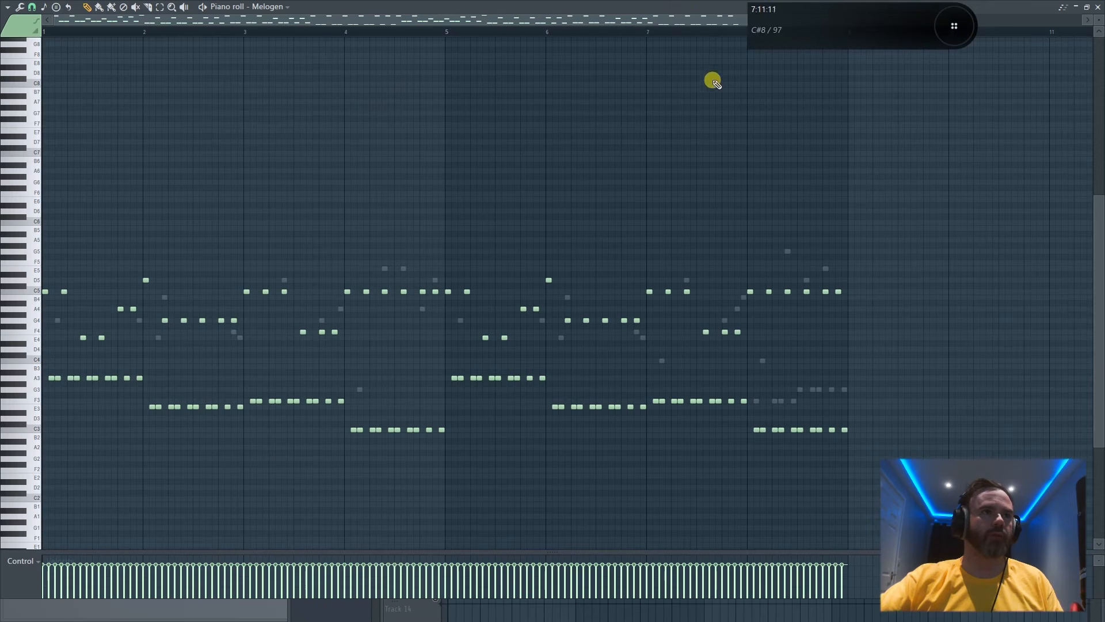
double_click(1016, 7)
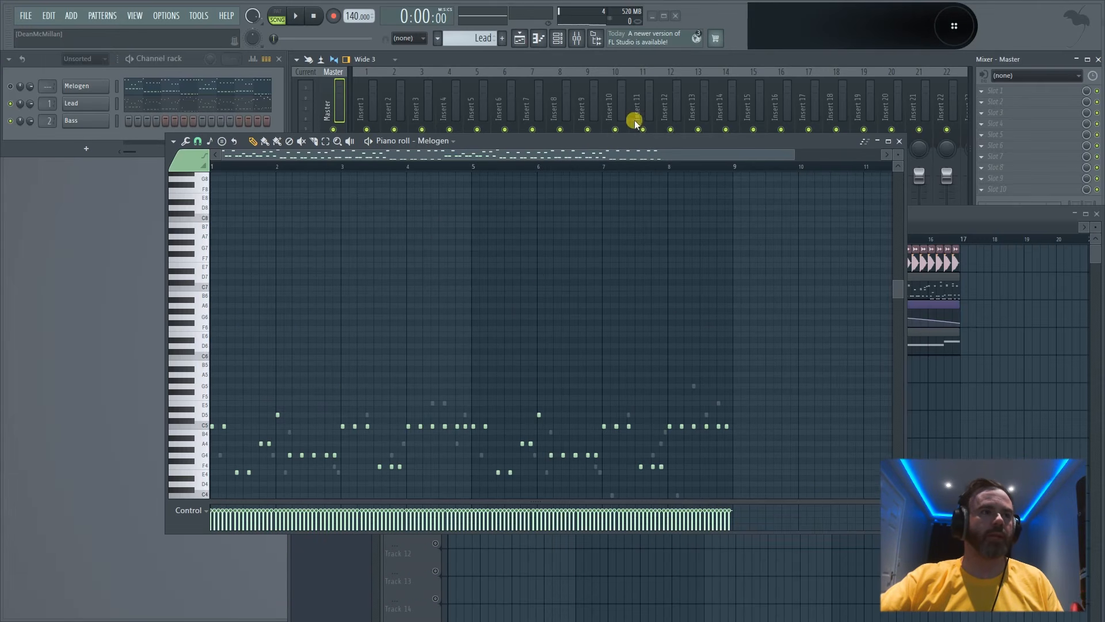
drag(636, 124, 647, 114)
scroll(495, 327, down, 6)
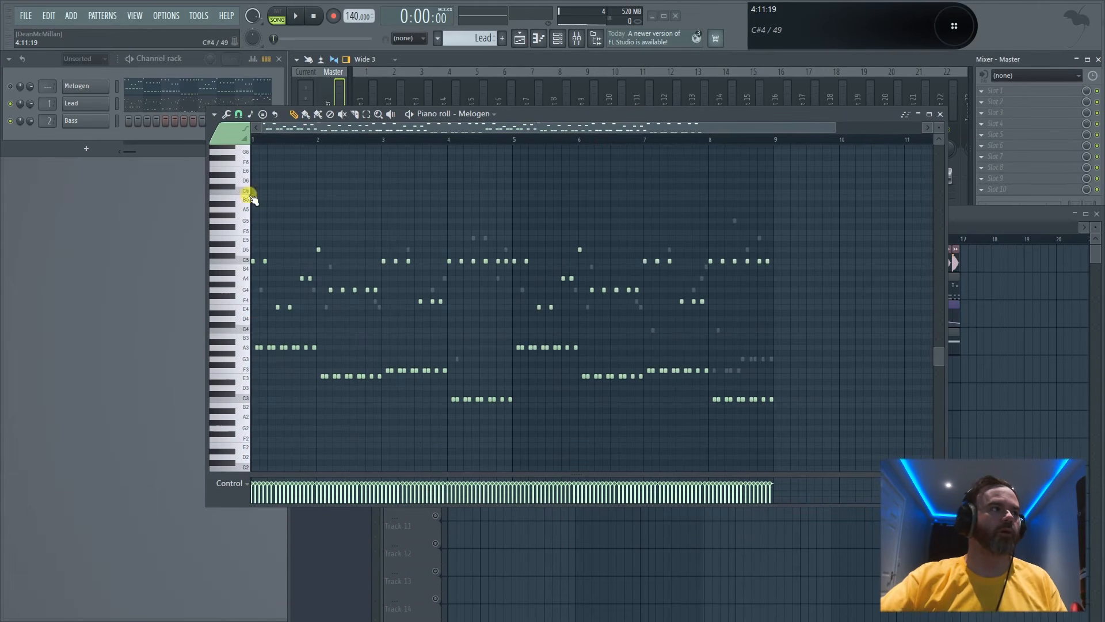
Step: Unmute the Melogen channel, mute Lead and Bass, and switch playback to pattern mode
click(10, 86)
click(10, 104)
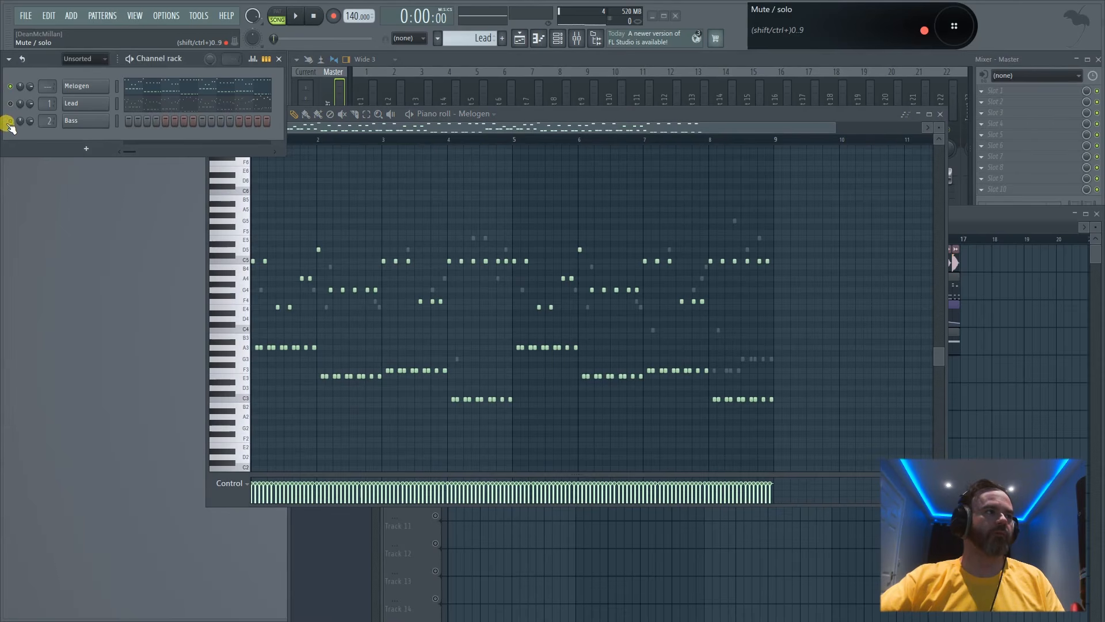
click(277, 16)
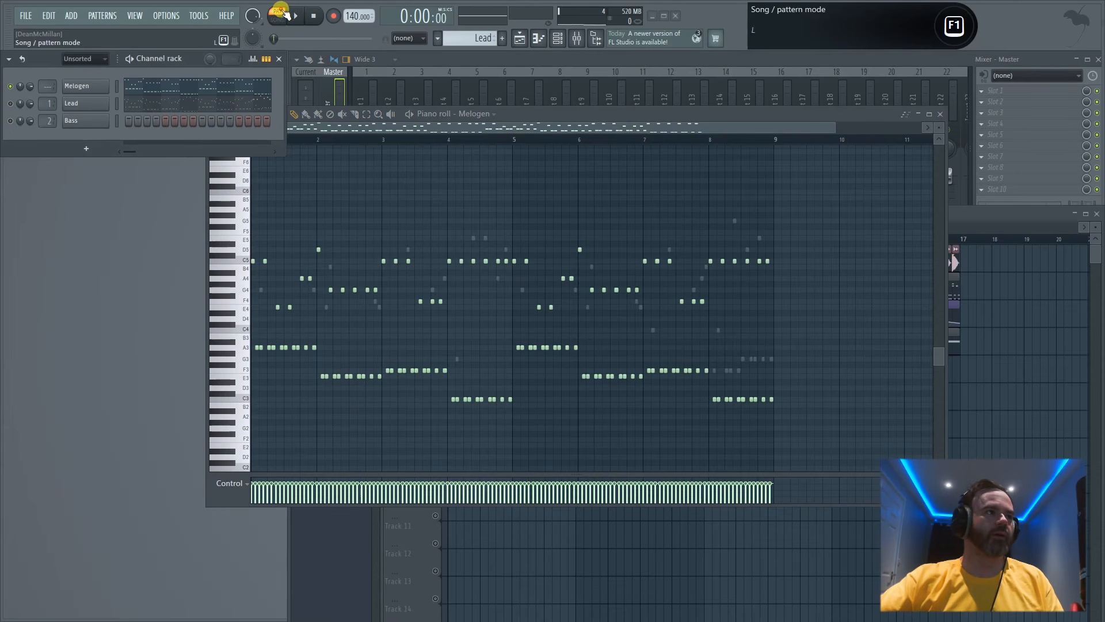
Step: Open the MeloGen plugin and audition its original Trance Melody pattern on its own
click(79, 87)
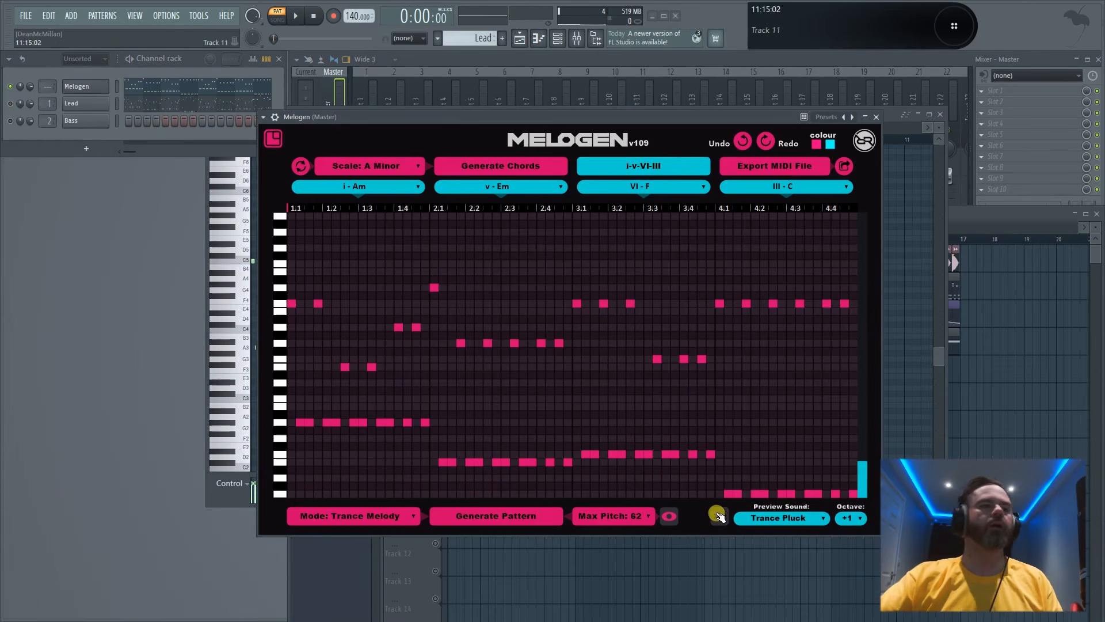
key(space)
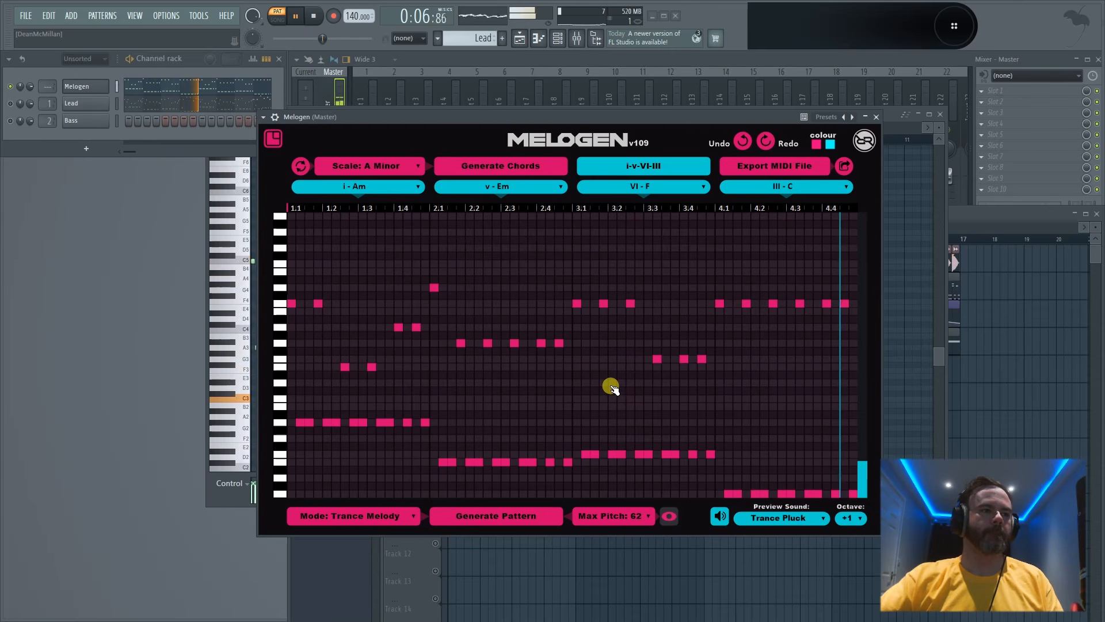
key(space)
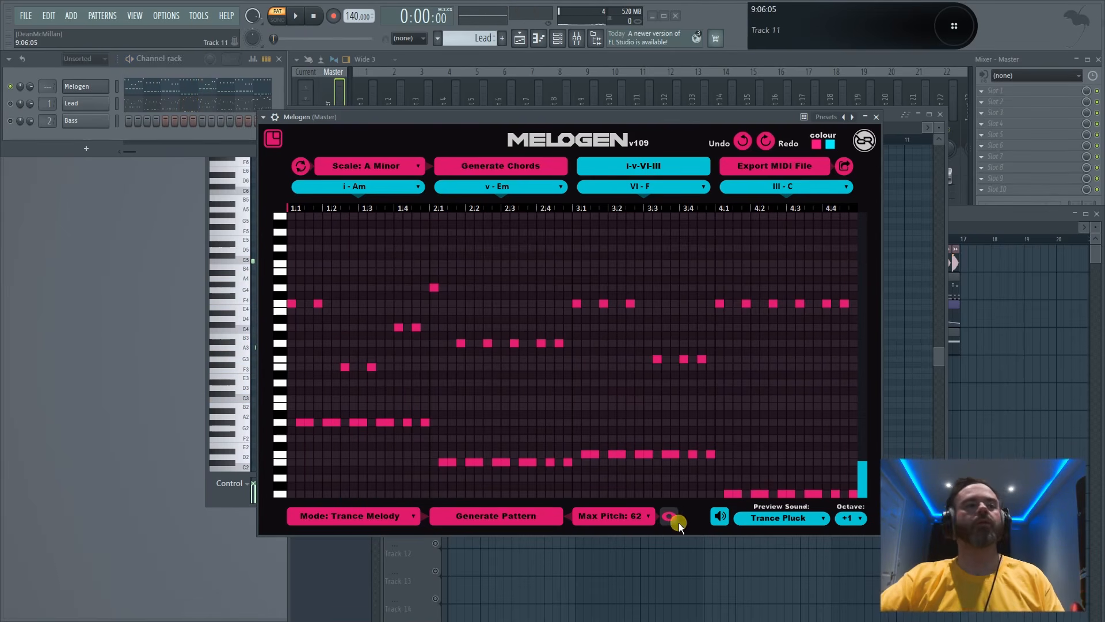
Step: Close the MeloGen window, open the Lead channel's notes in the piano roll, and unmute Lead
click(76, 91)
click(135, 103)
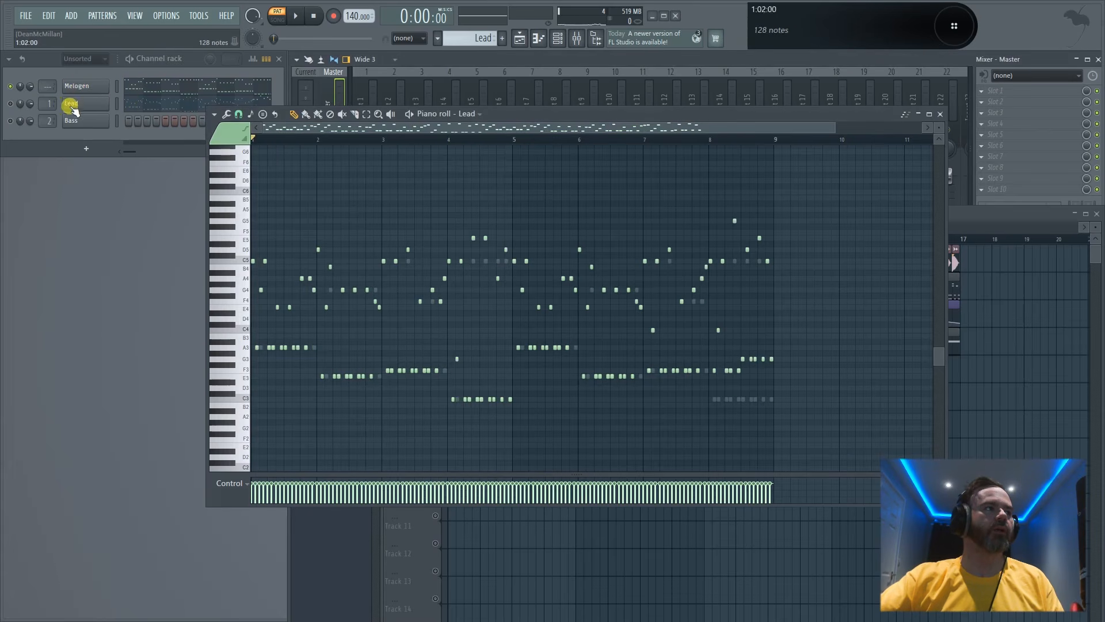
click(10, 104)
click(178, 104)
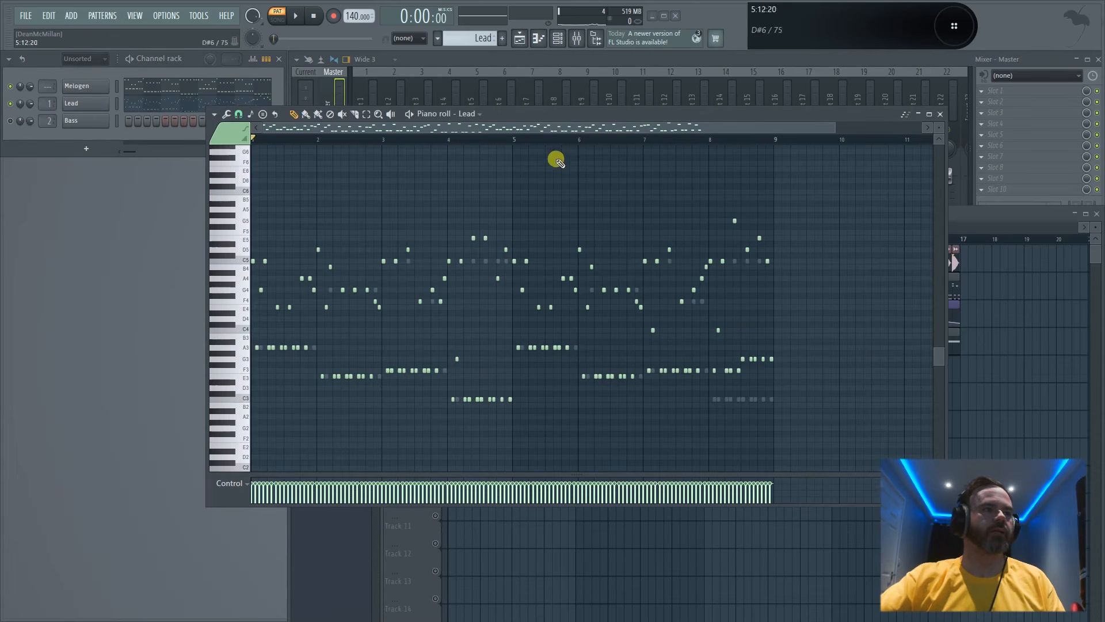
Step: Maximize the Lead piano roll and enlarge its note rows to compare the edited notes with the ghost notes of the original pattern
double_click(562, 114)
scroll(222, 315, up, 3)
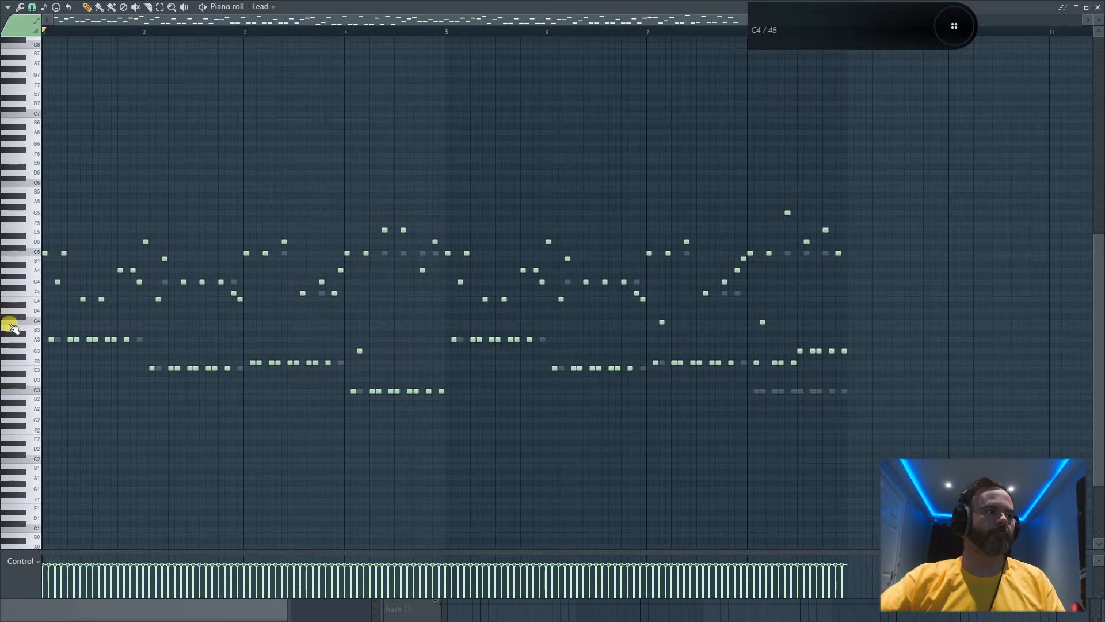
scroll(8, 324, up, 2)
drag(1099, 20, 1099, 40)
scroll(239, 306, up, 3)
scroll(254, 311, down, 2)
scroll(296, 337, down, 3)
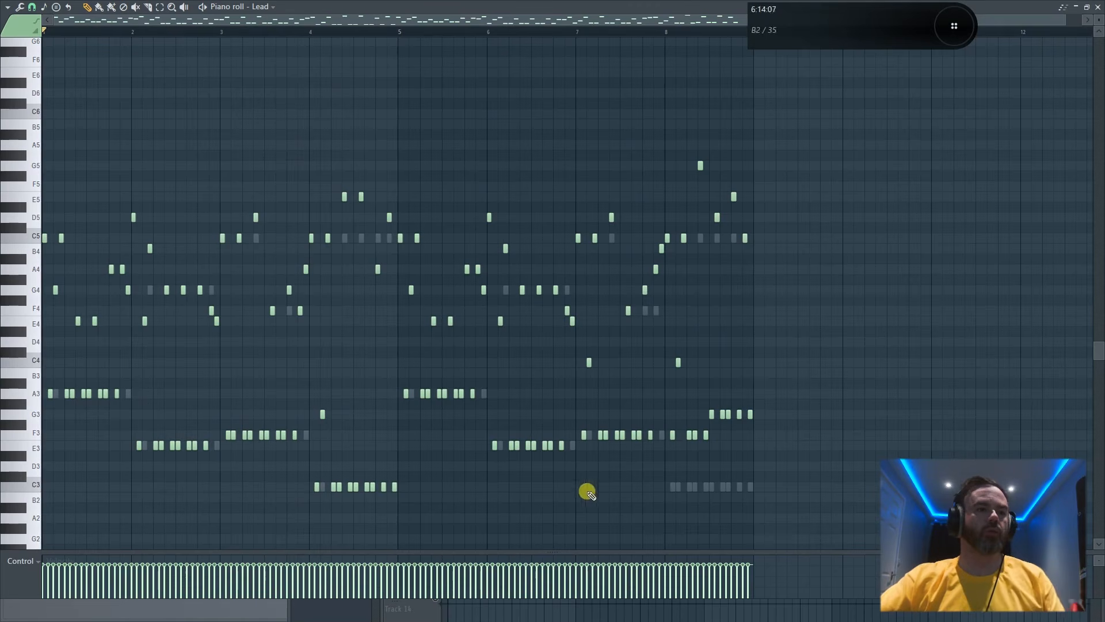
drag(780, 401, 707, 416)
click(783, 350)
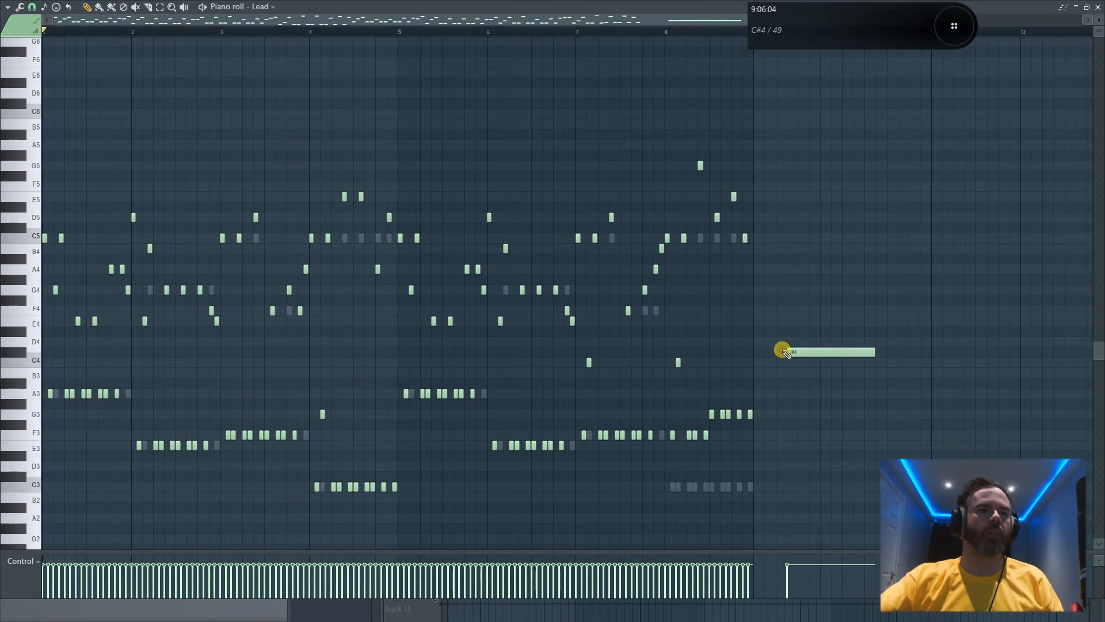
right_click(832, 350)
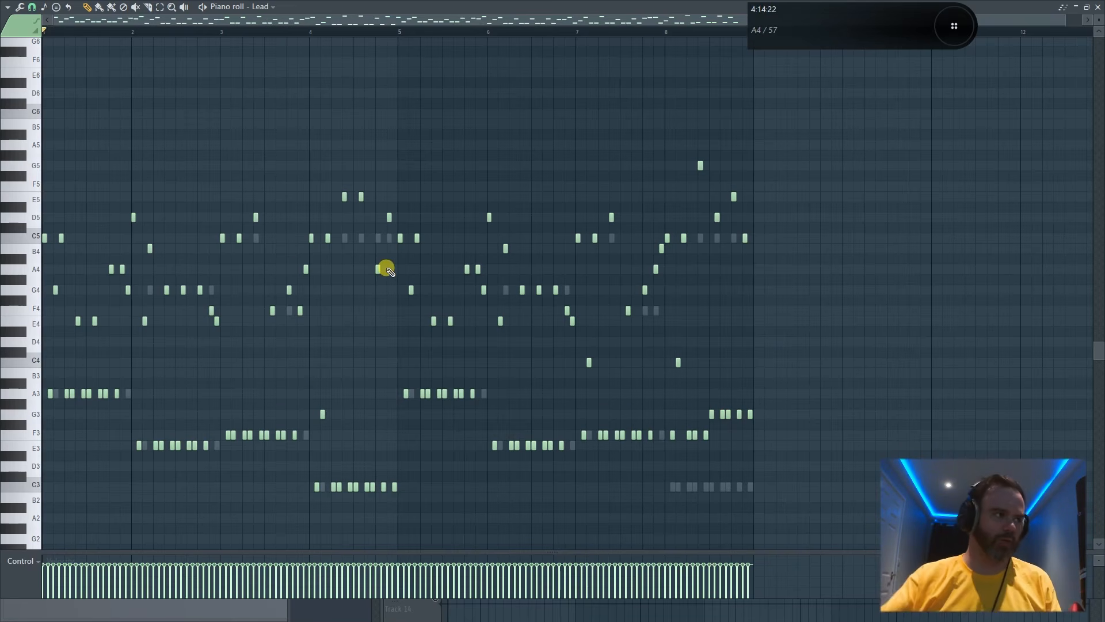
Step: Switch playback from pattern to song mode and play the arrangement with the Lead piano roll maximized
key(space)
double_click(536, 5)
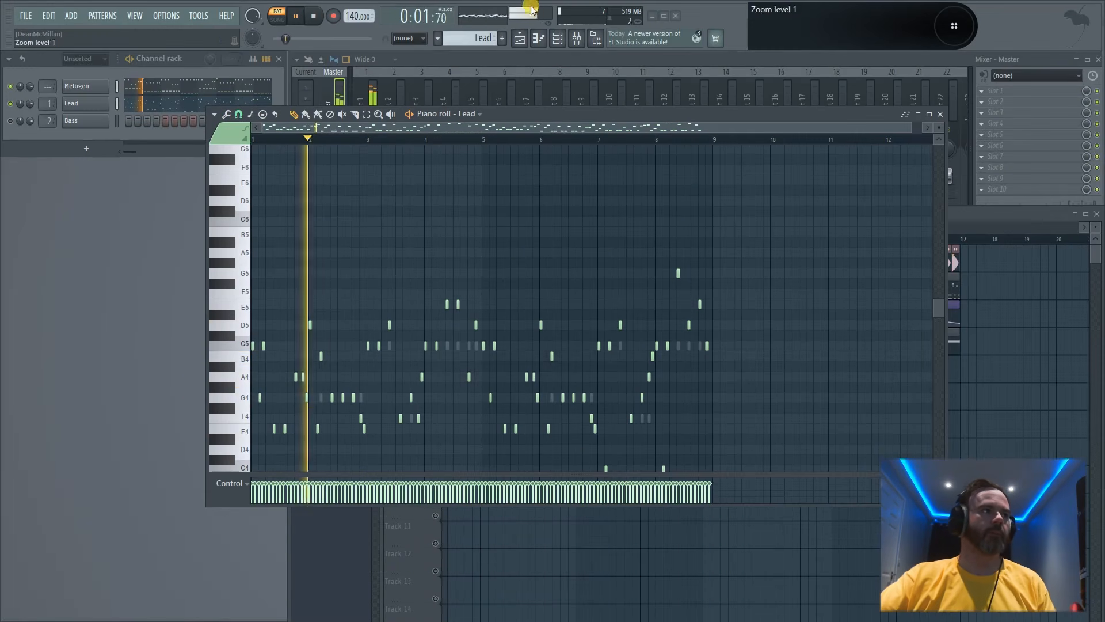
click(312, 17)
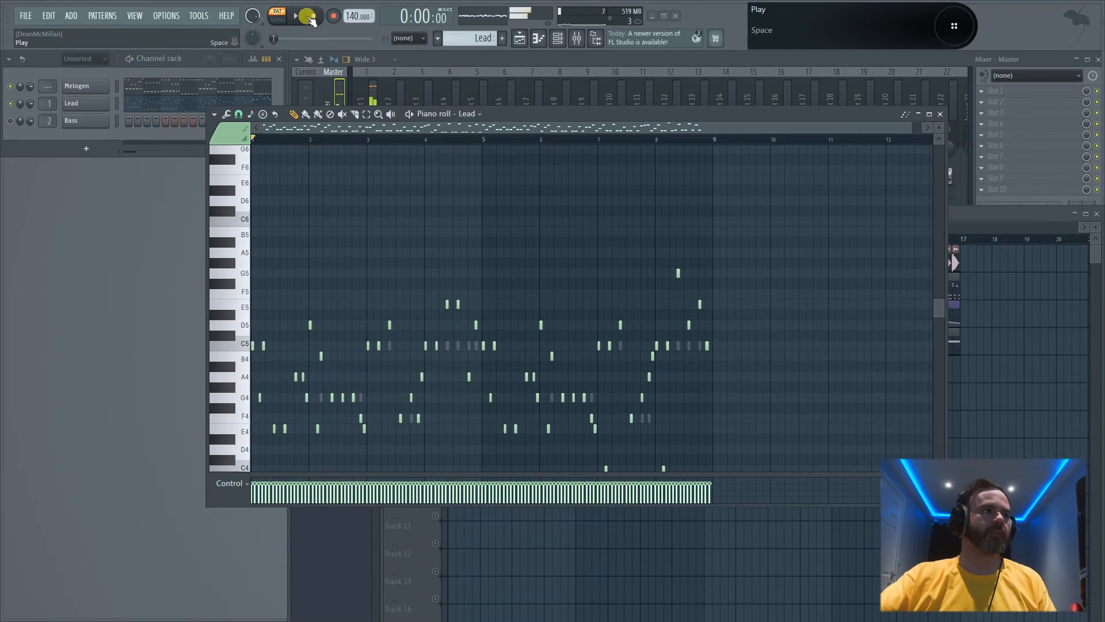
click(278, 16)
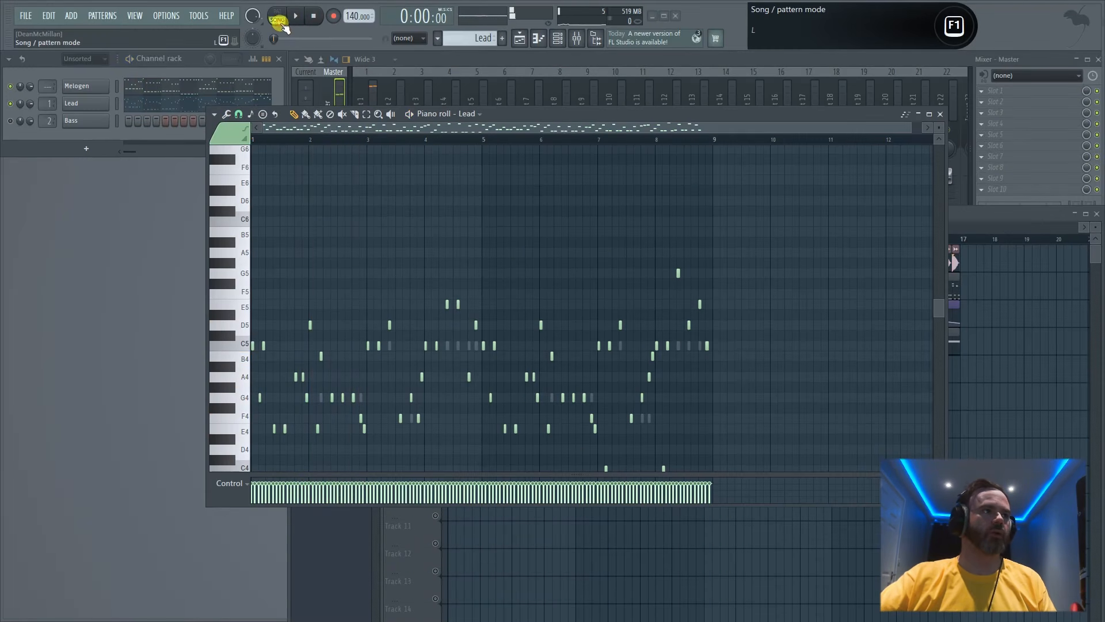
double_click(589, 115)
key(space)
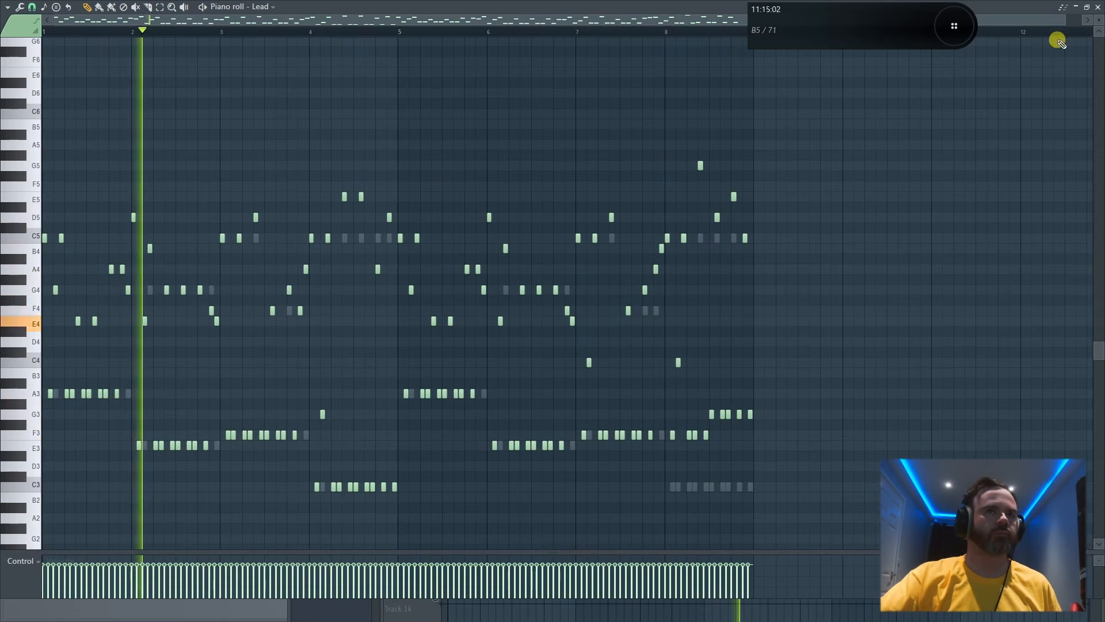
Step: Unmute the Bass channel from the channel rack during playback and reopen the Lead notes in the piano roll
click(1098, 8)
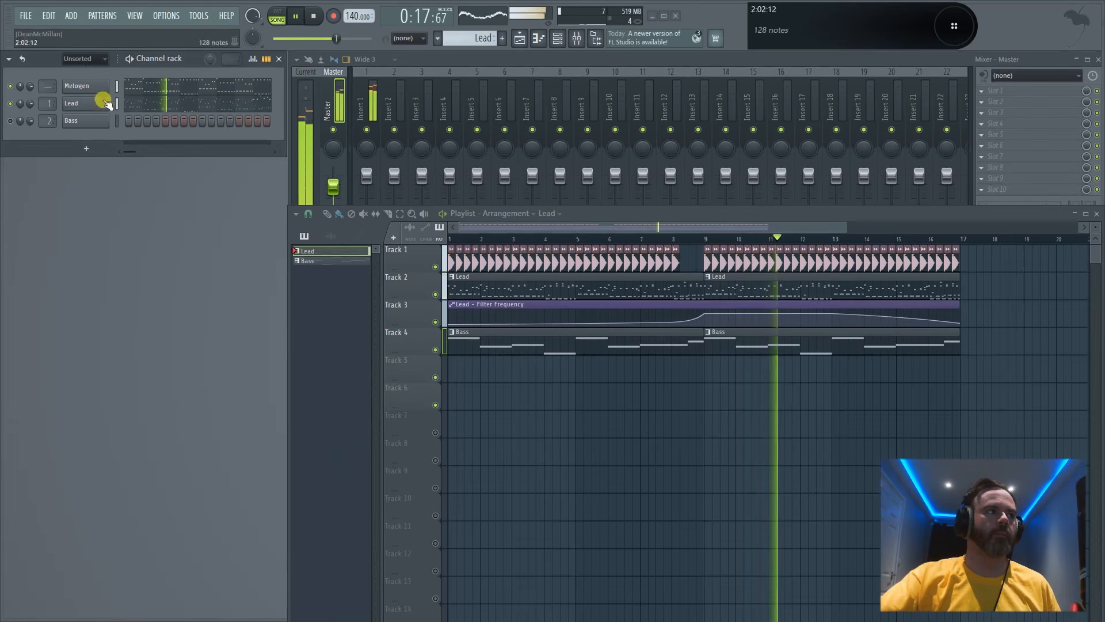
click(10, 120)
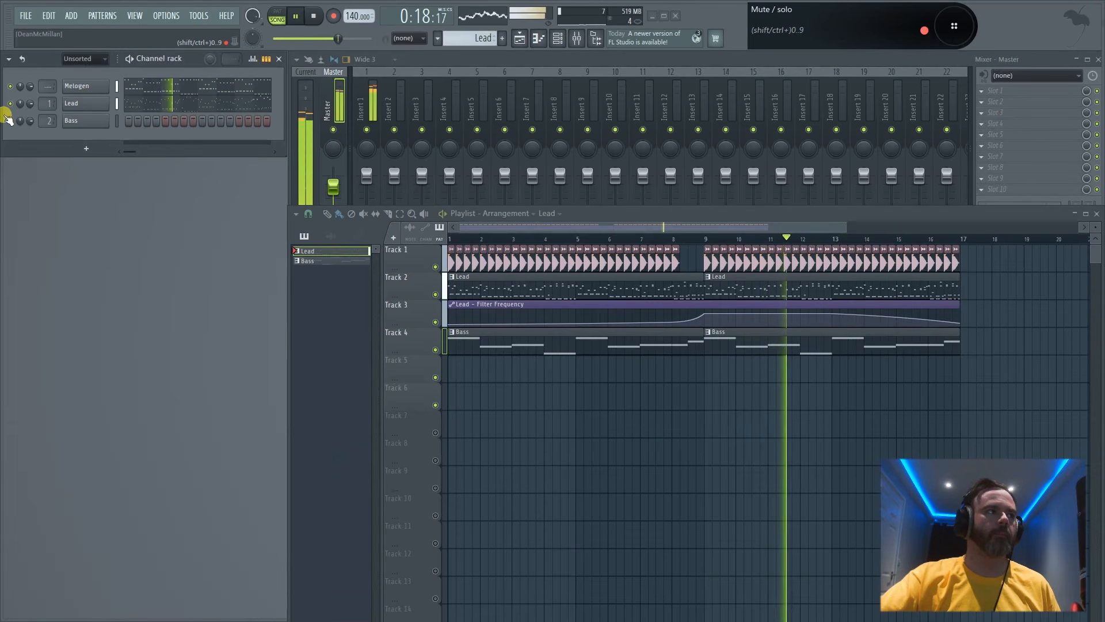
click(151, 102)
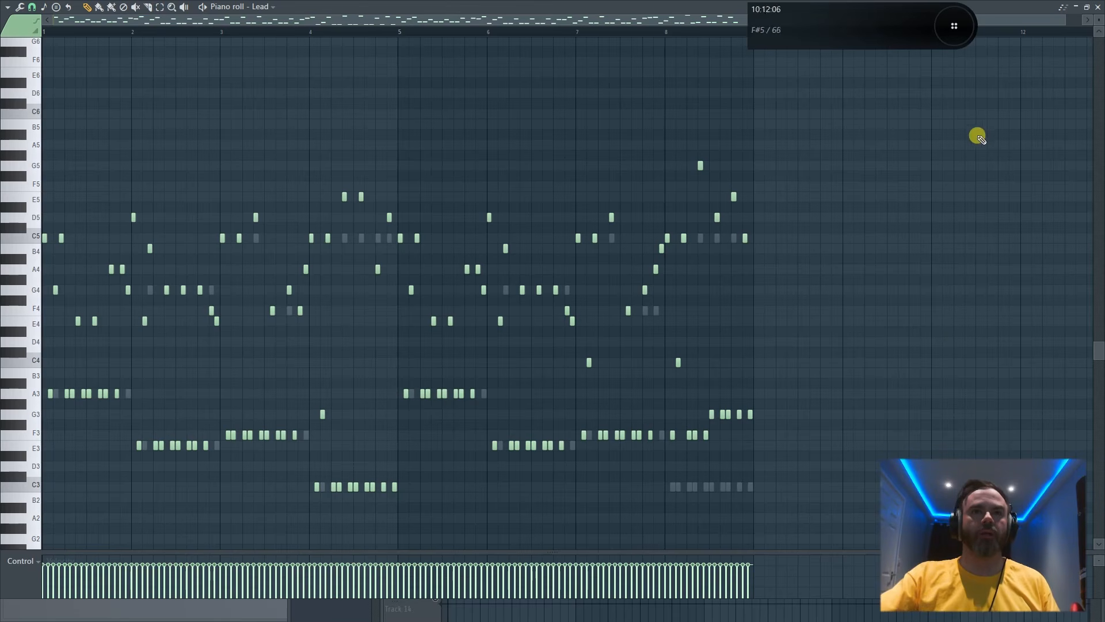
Step: Close the Lead piano roll and open the MeloGen plugin from the channel rack
click(1098, 7)
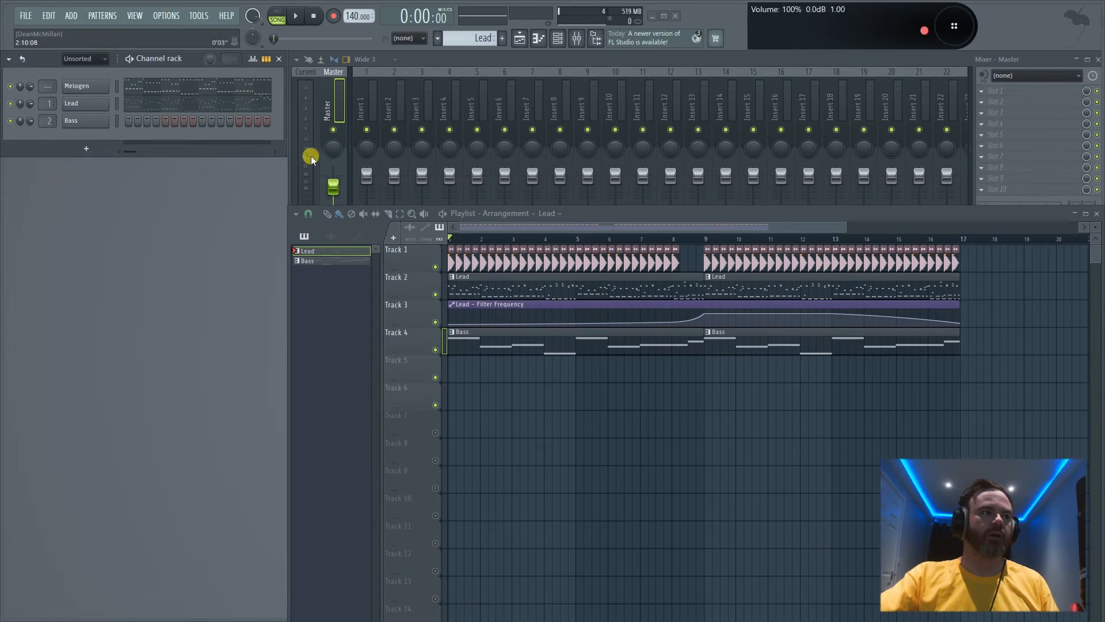
click(75, 103)
click(77, 87)
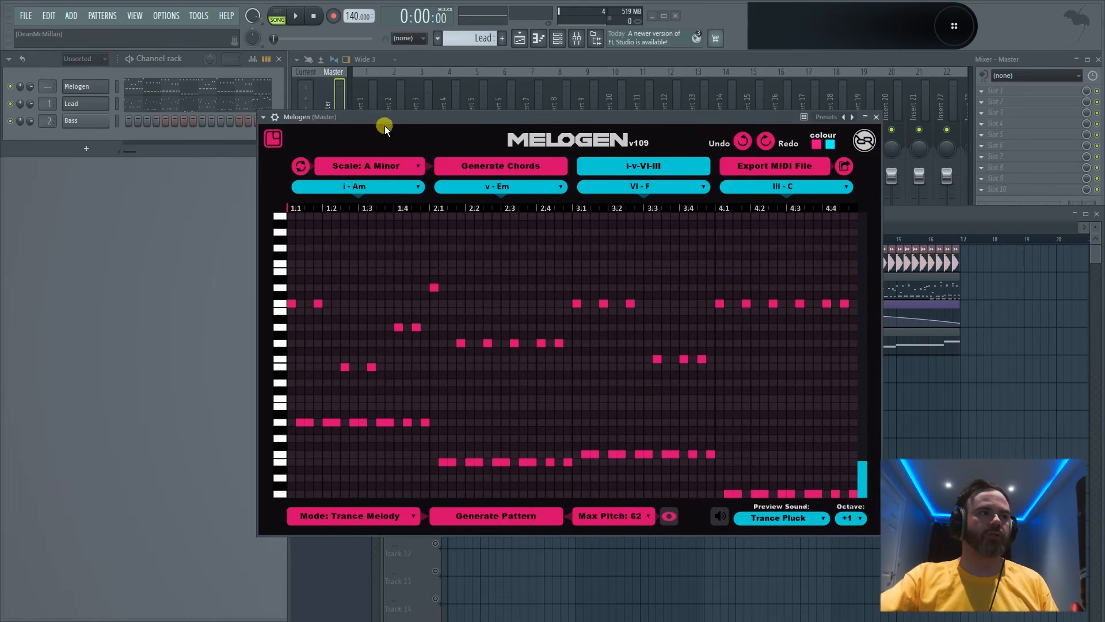